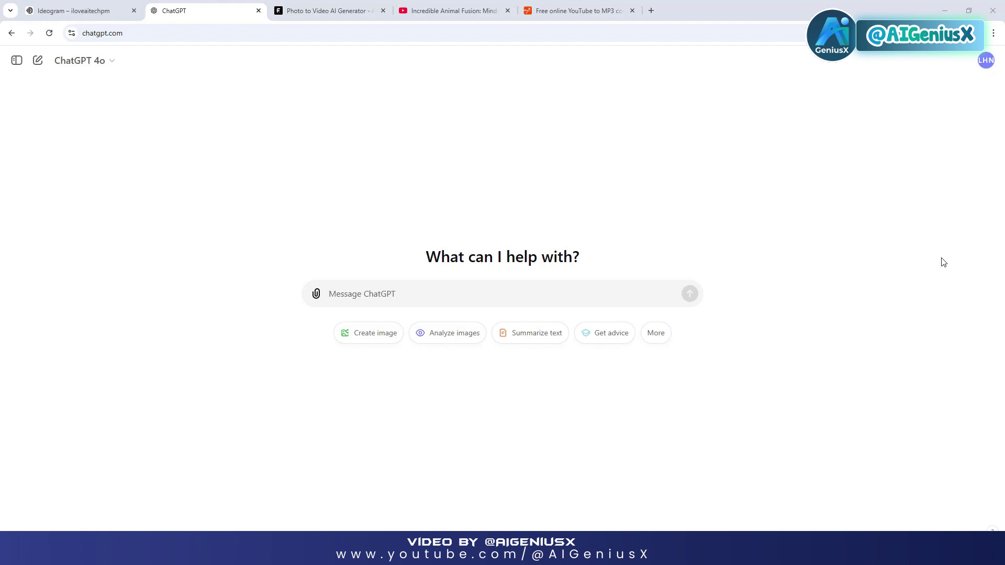
Step: Switch to the YouTube Short of the leopard-patterned camel and open its creator's channel in a new tab
click(450, 5)
right_click(491, 429)
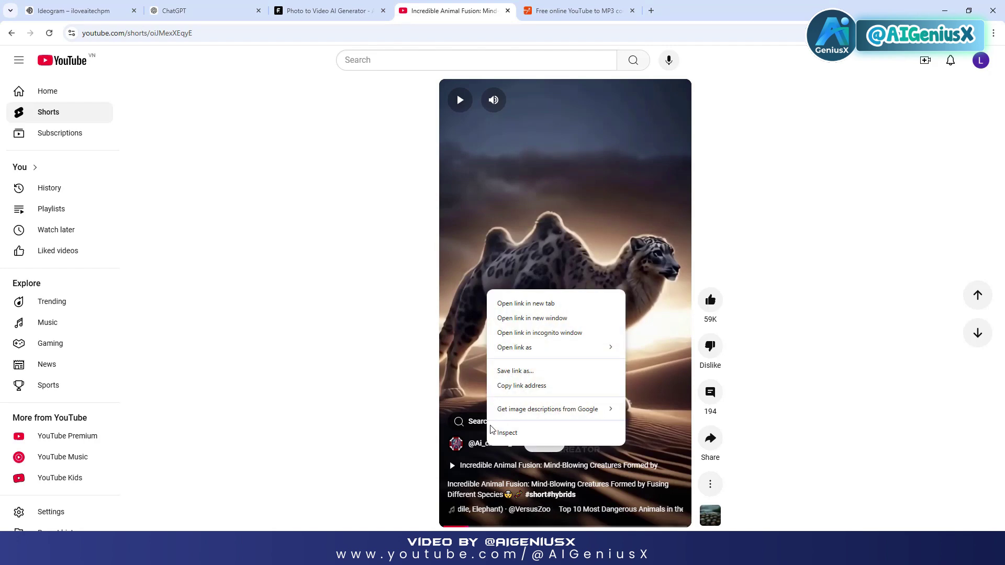
click(523, 303)
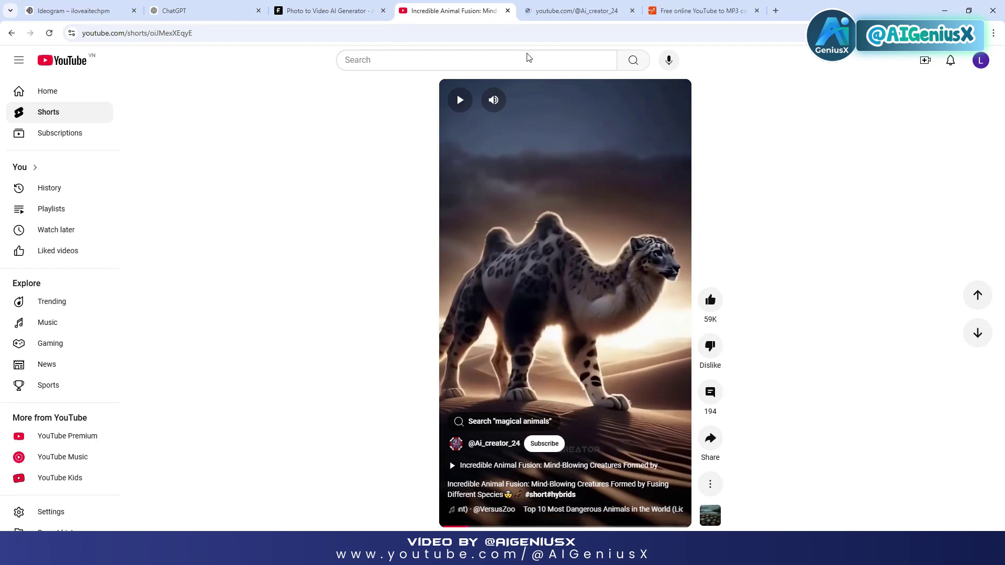
click(545, 11)
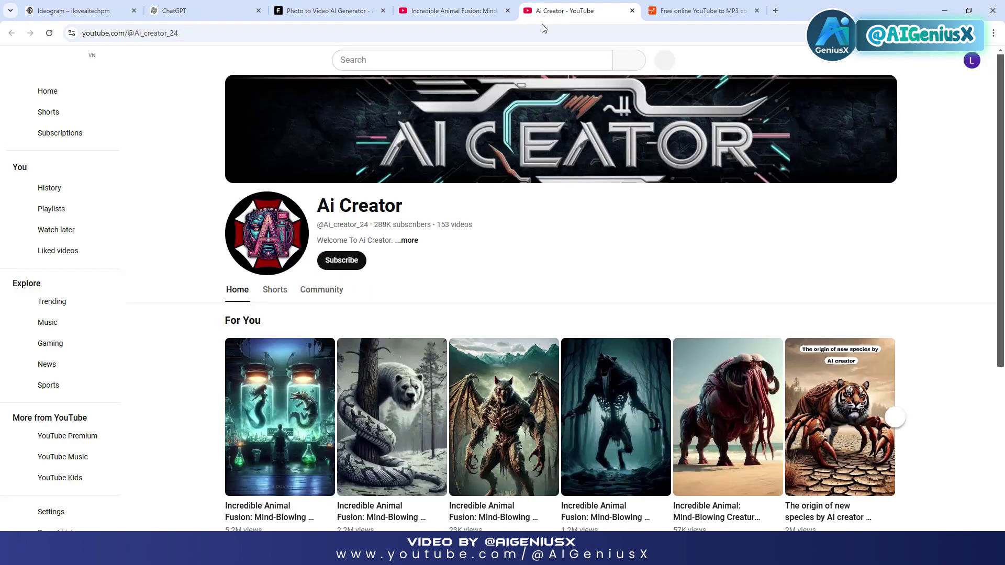
Step: Browse the Ai Creator channel's Shorts to examine the hybrid-animal videos and their view counts
click(284, 288)
scroll(482, 273, down, 6)
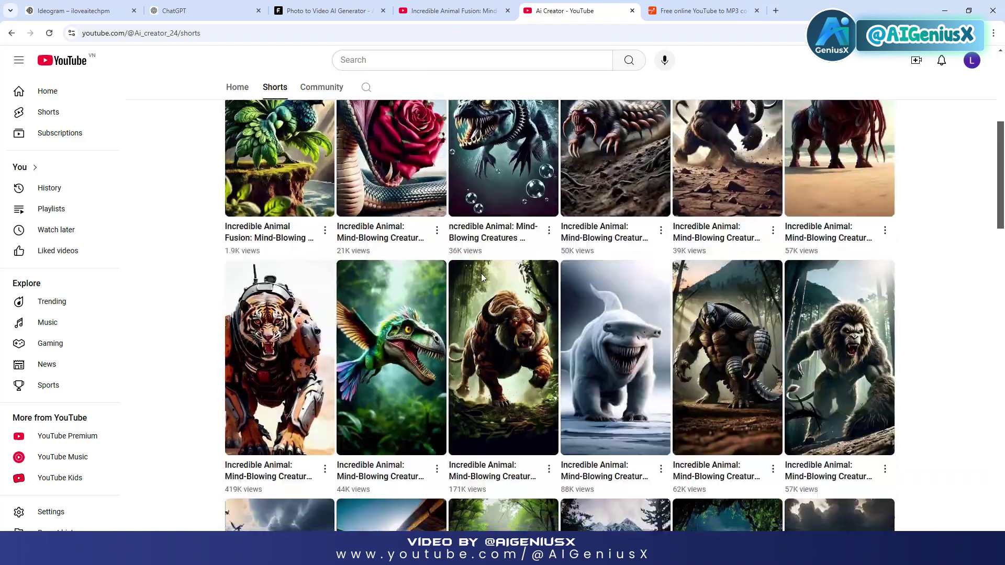
scroll(482, 273, down, 10)
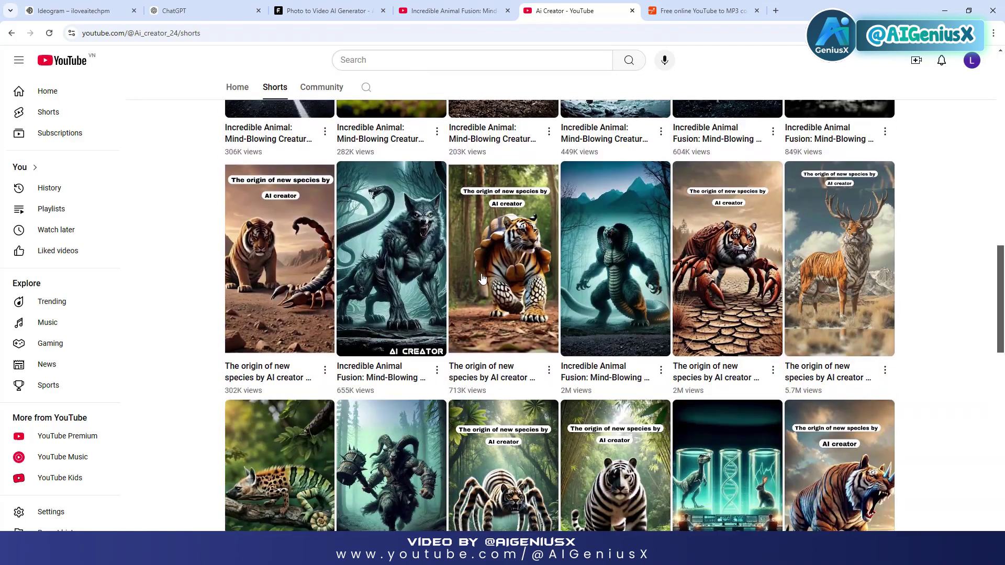
scroll(482, 278, down, 15)
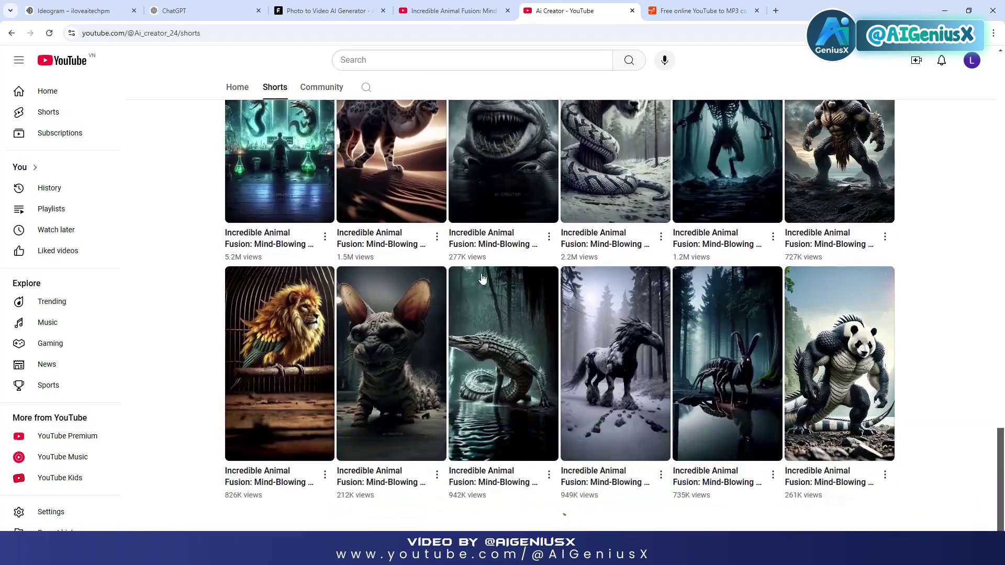
scroll(482, 277, down, 10)
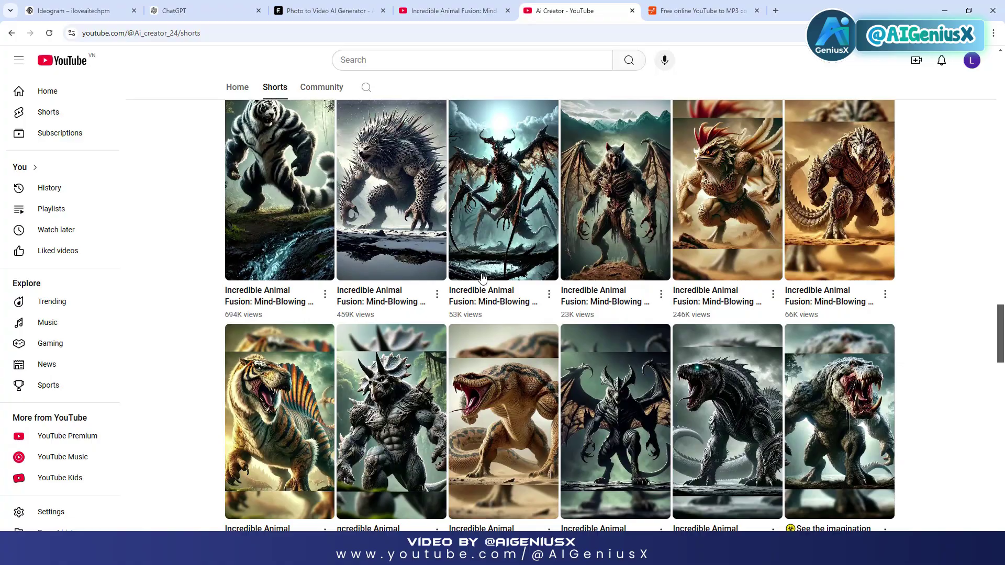
scroll(482, 278, down, 10)
scroll(482, 278, down, 8)
scroll(482, 278, up, 15)
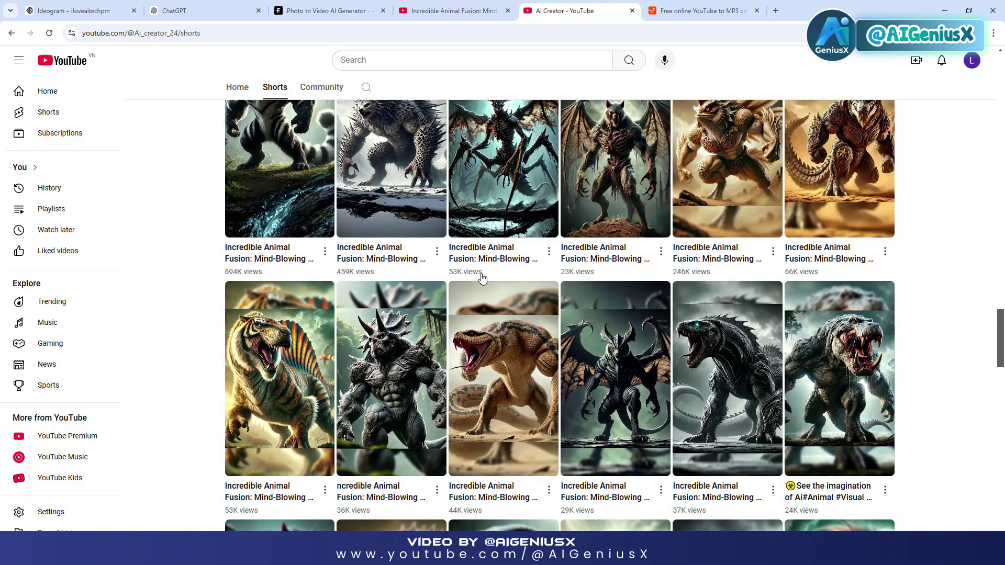
scroll(482, 278, up, 12)
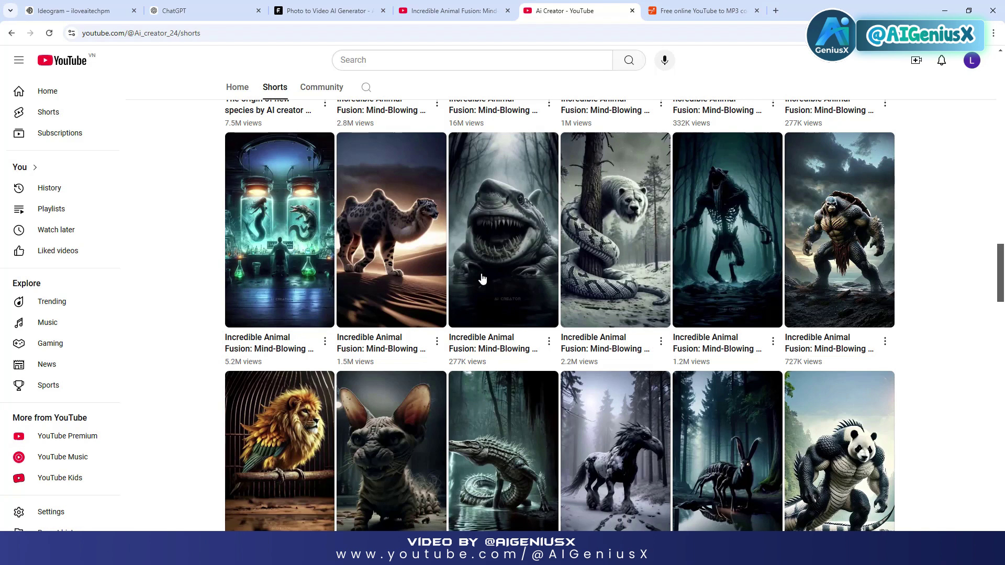
Step: Switch to ChatGPT and enter a base prompt describing a fierce lion confronting a fiery phoenix amid swirling flames and dark storm clouds
click(208, 13)
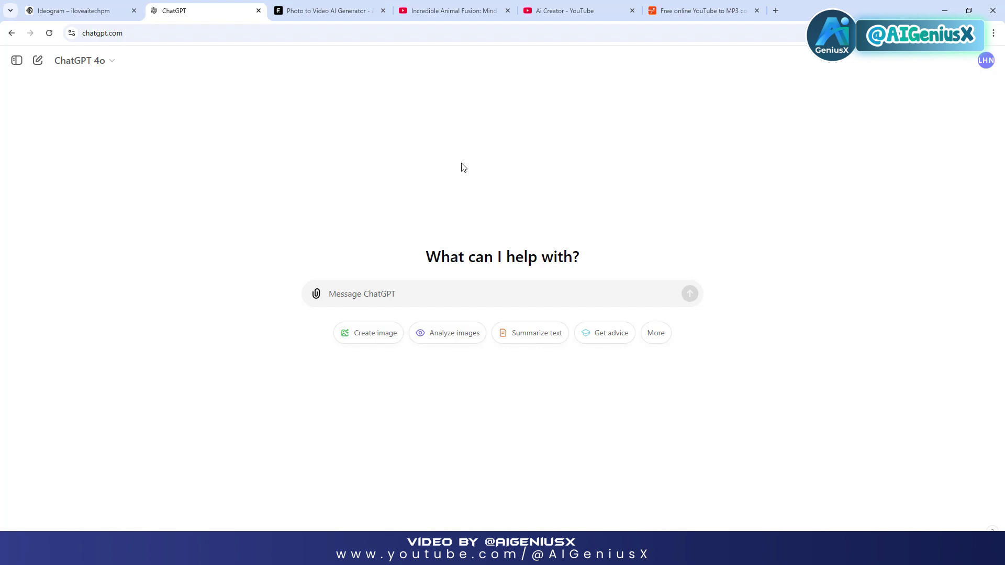
drag(121, 33, 79, 35)
click(459, 291)
text(A digital artwork of a fierce lion with a bristled mane and a fiery phoenix with glowing feathers in an angry confrontation. The lion has its teeth bared and is standing on a rocky terrain. The phoenix has its wings spread wide and is perched on a tree branch. The background is a chaotic scene with swirling flames and dark storm clouds.)
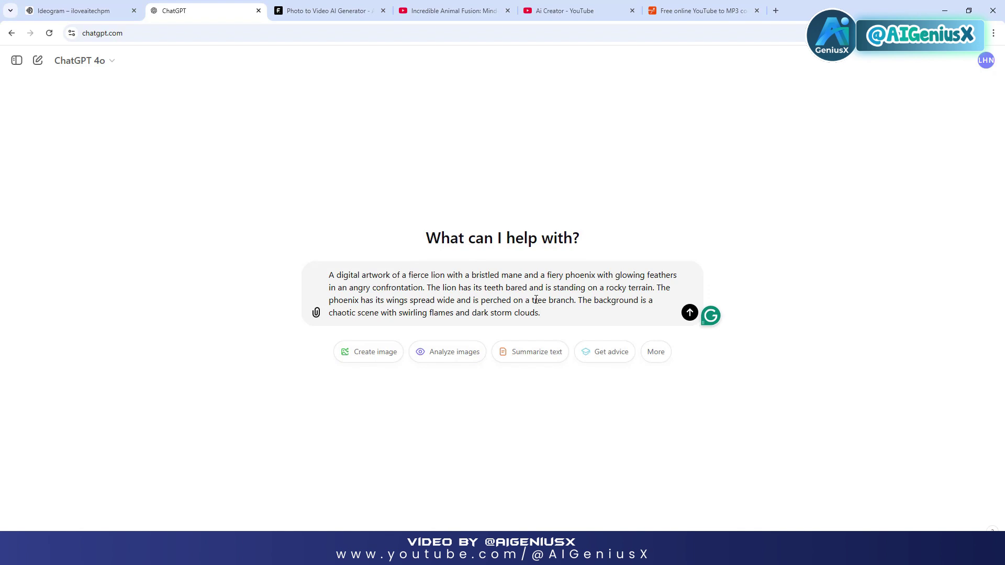
drag(553, 317, 328, 273)
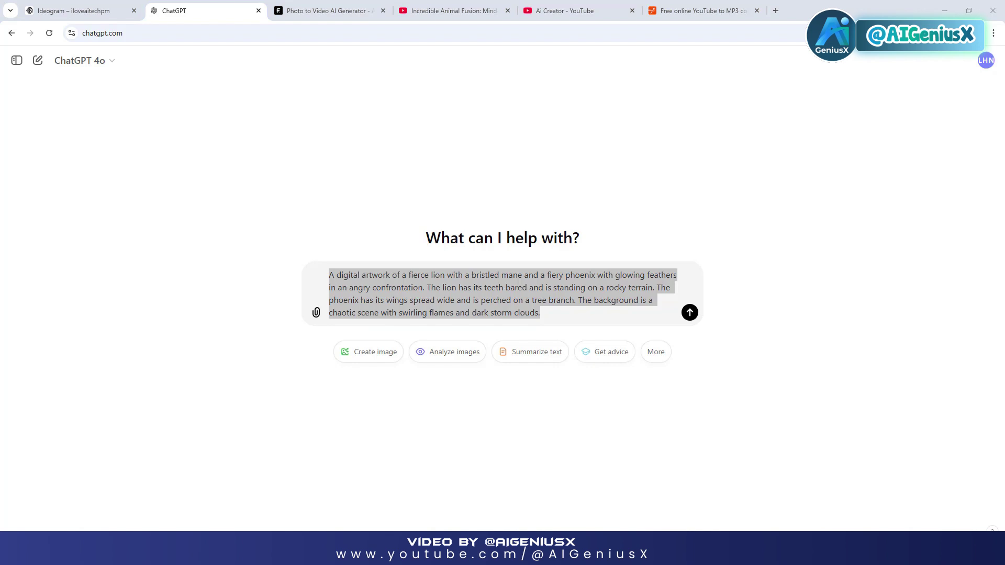
click(566, 313)
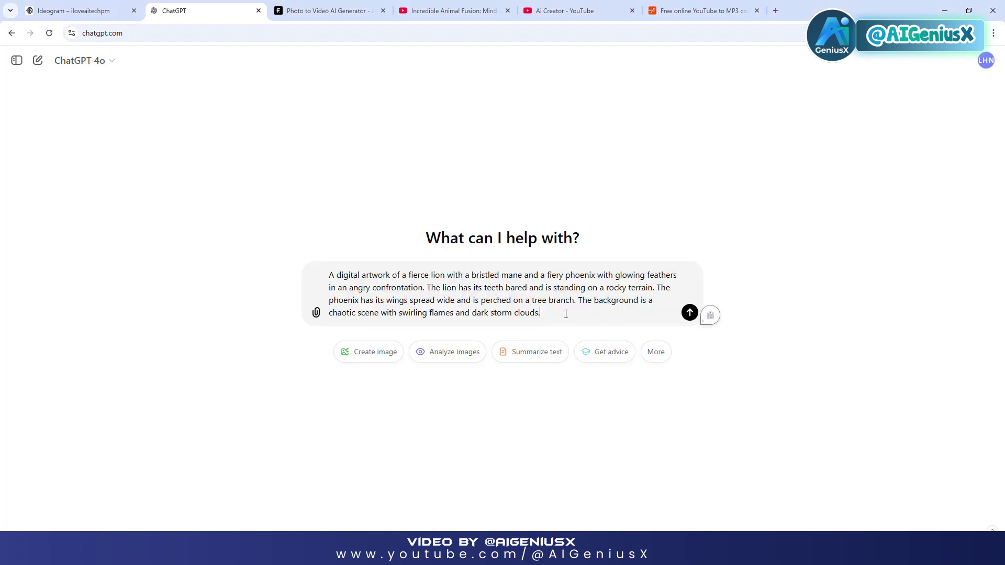
Step: Append a request to analyze both animals and give prompt ideas for other animal couples in epic confrontations, and send the message
text(==> From the basic prompt above, analyze the 2 animals in the prompt in terms of appearance, expression and prompt context. Then give me other prompt ideas about other animal couples, feel free to create contexts, how to express the confrontation between the animal couple in the most epic way. Do you understand what I mean?)
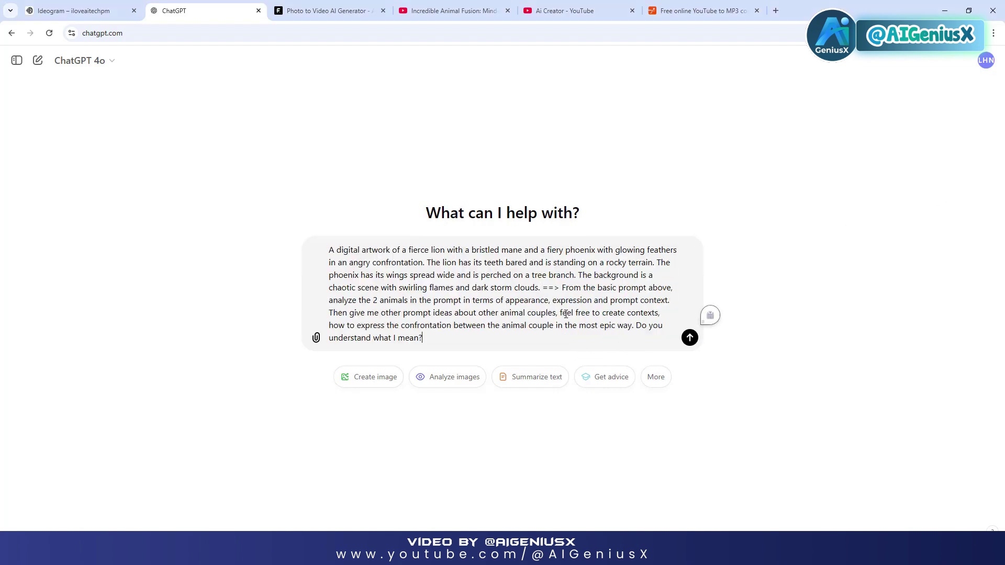
drag(542, 287, 554, 332)
click(453, 314)
drag(449, 313, 403, 313)
click(631, 336)
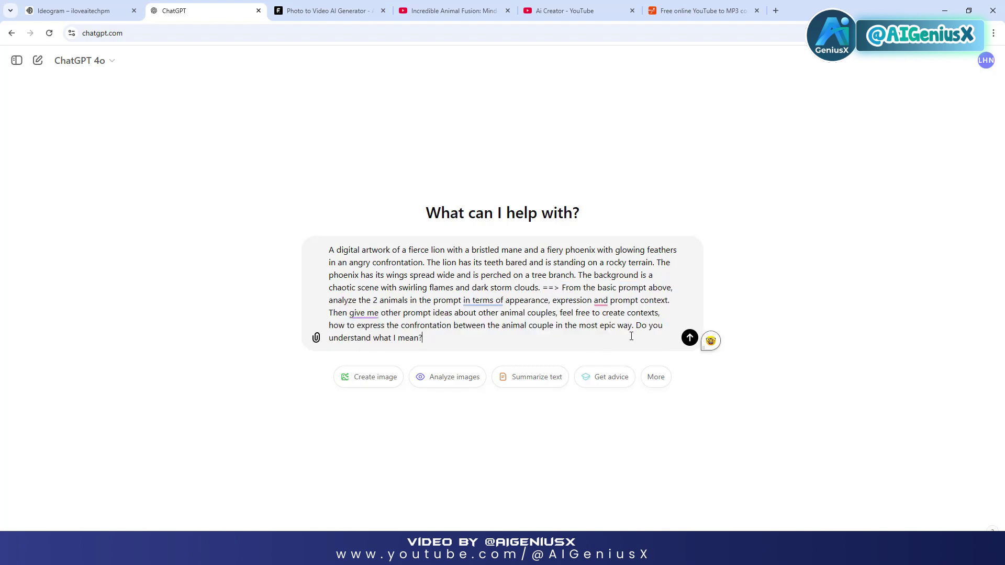
key(Return)
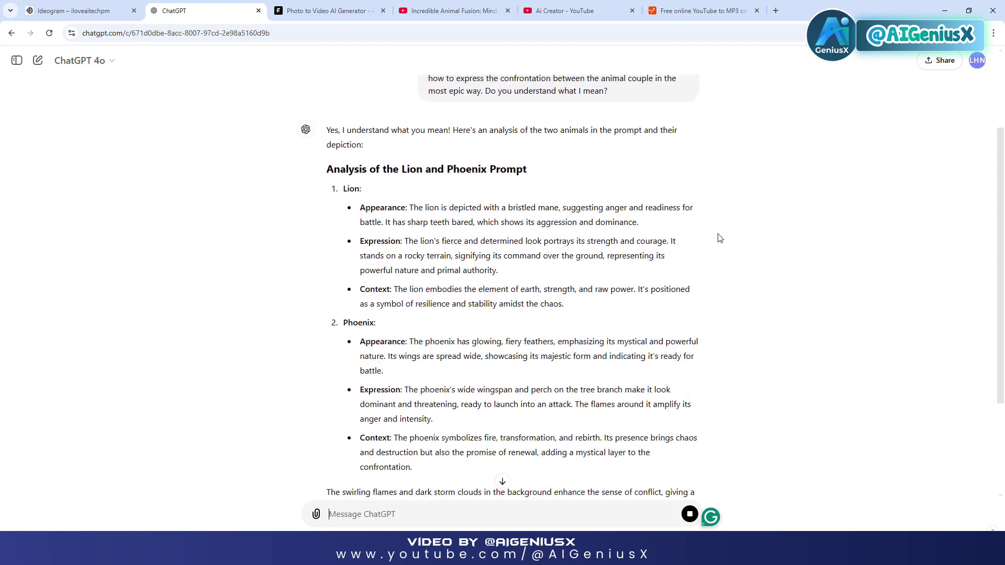
Step: Review the suggested animal pairs and ask for an image-generation prompt for each pair, similar to the original prompt structure
scroll(720, 238, down, 3)
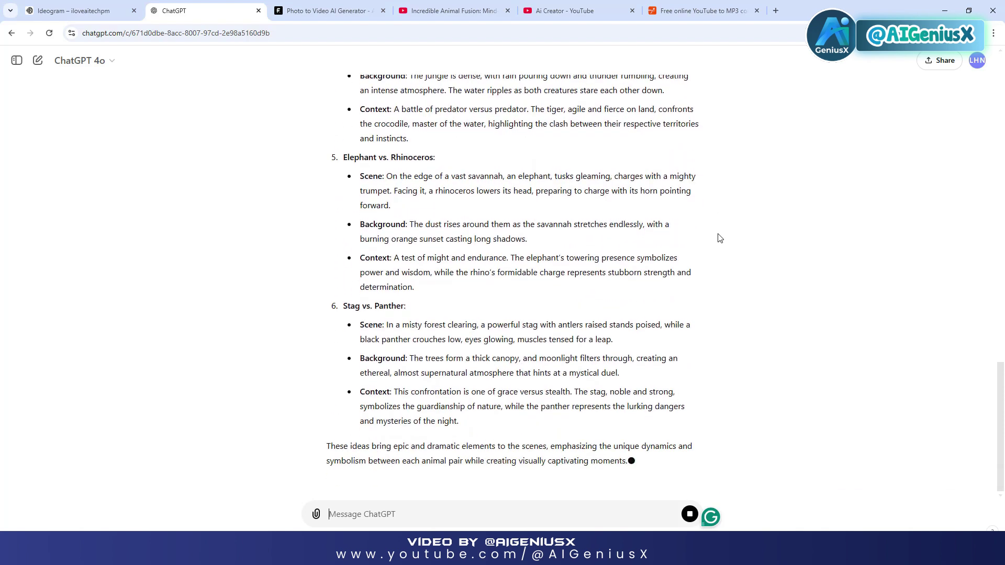
scroll(720, 238, up, 7)
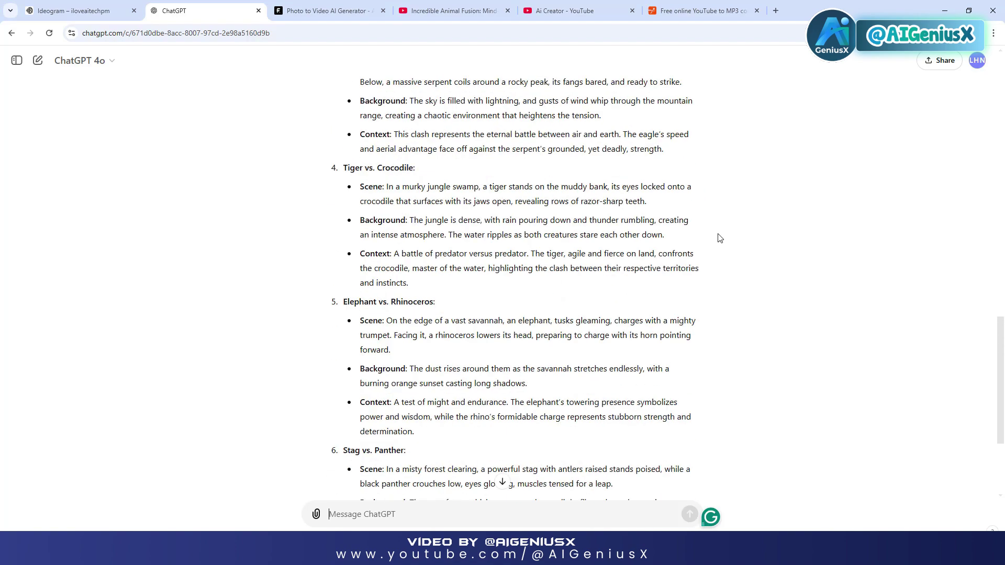
scroll(720, 238, up, 13)
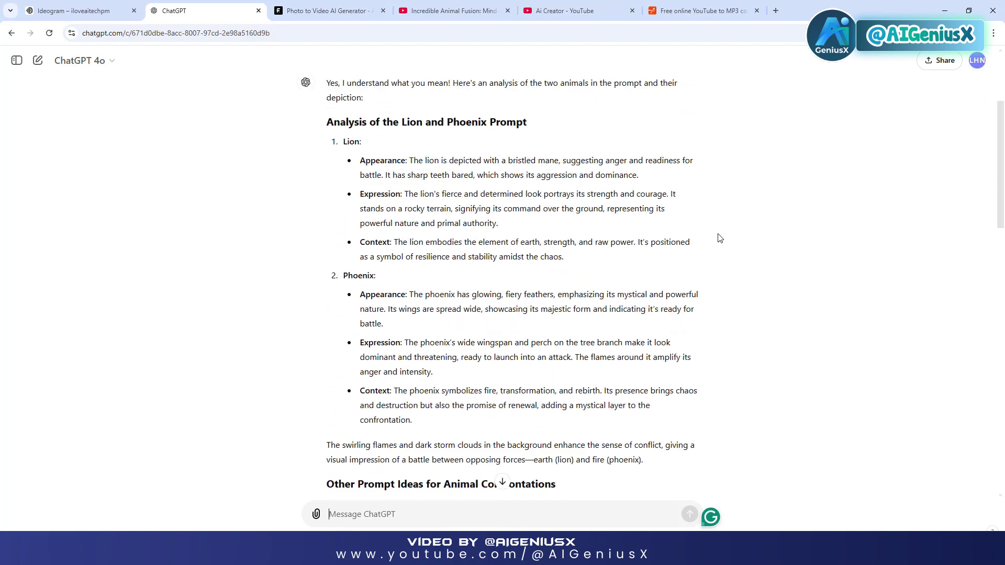
scroll(720, 238, down, 4)
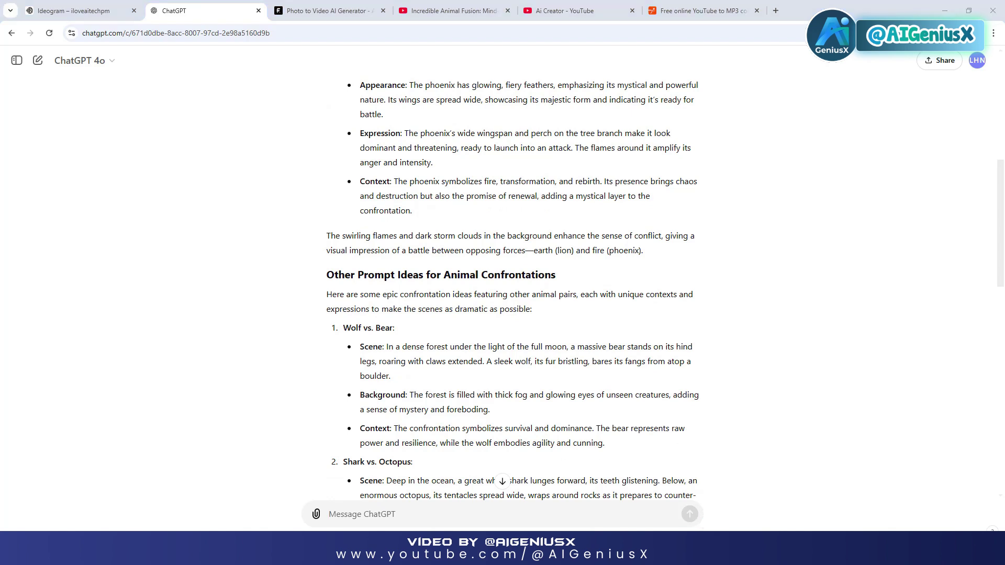
scroll(723, 330, down, 3)
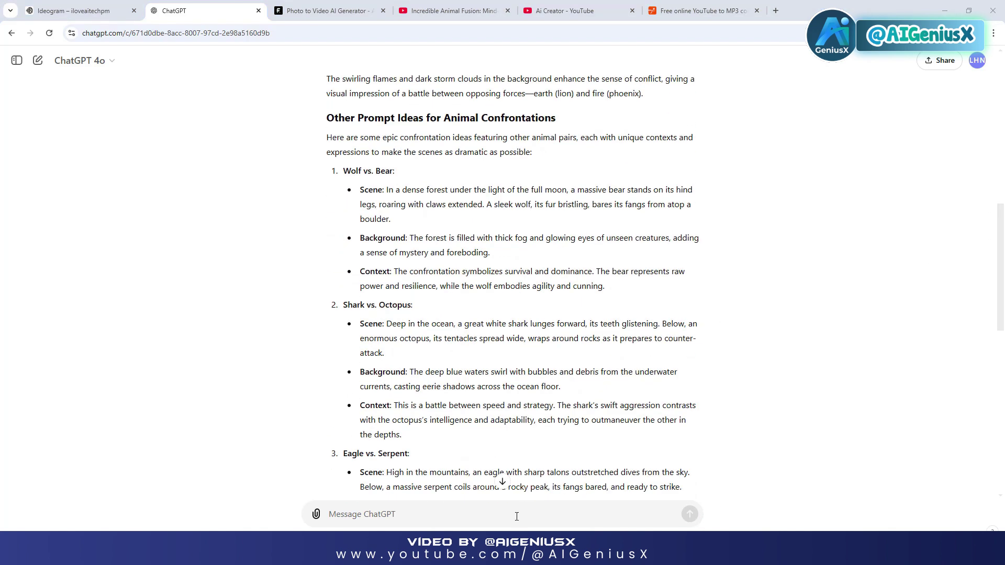
click(516, 516)
text(Well next I need to provide a prompt generate image for each pair similar to the original prompt structure I gave you)
drag(516, 517, 316, 504)
click(690, 515)
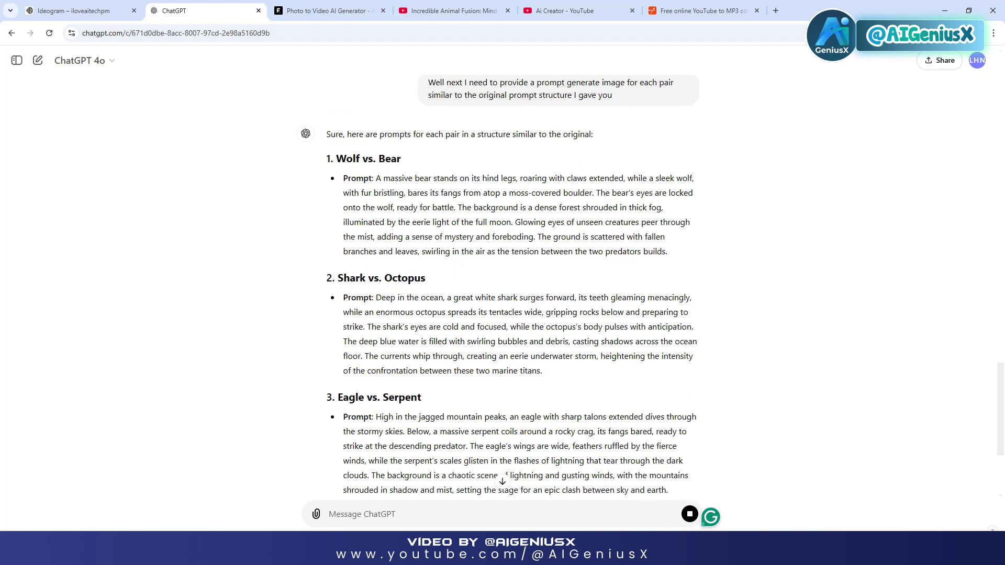
Step: Read through the image prompts written for each animal pair, from Wolf vs. Bear to Stag vs. Panther
scroll(554, 340, down, 4)
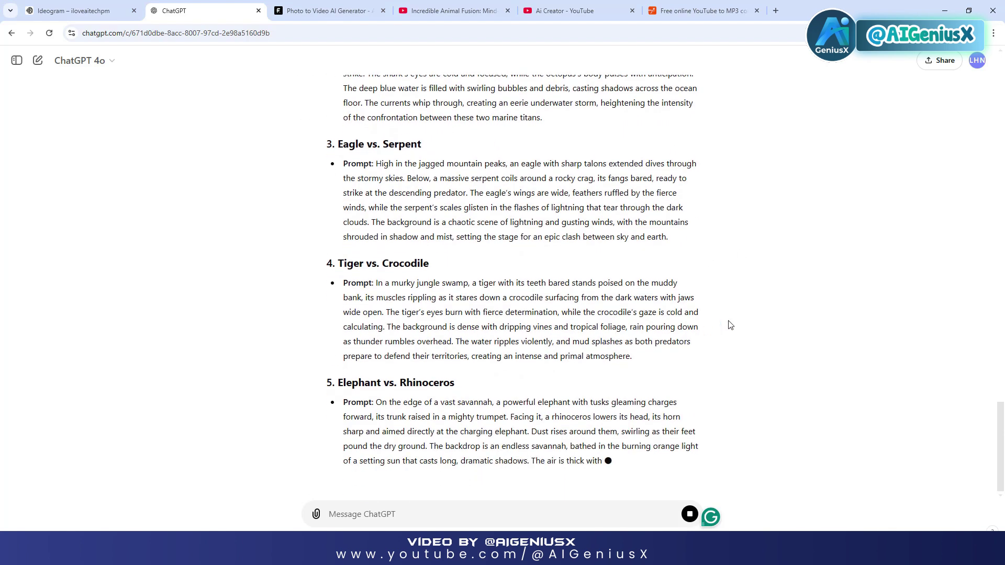
scroll(735, 325, up, 2)
scroll(734, 325, up, 4)
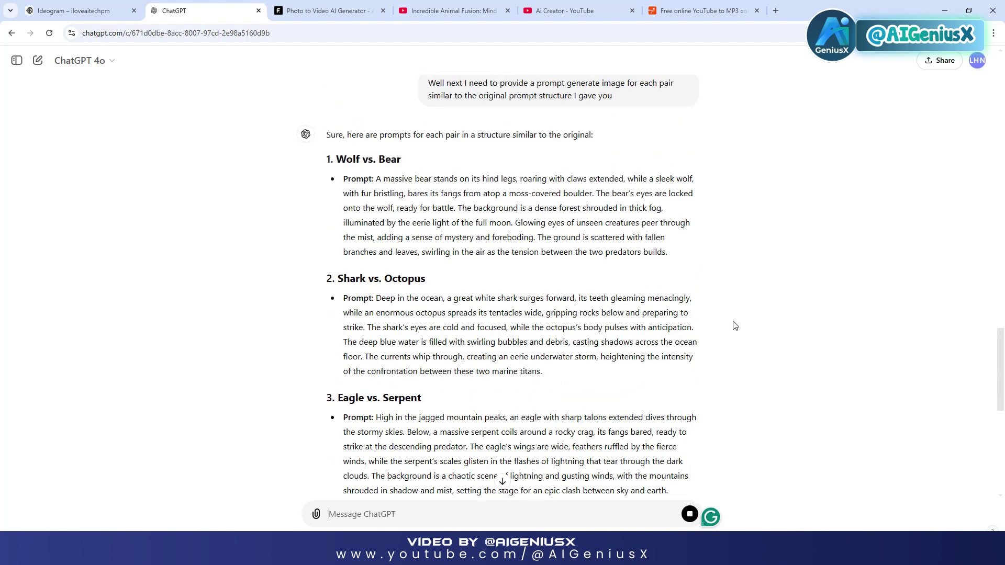
scroll(734, 325, down, 7)
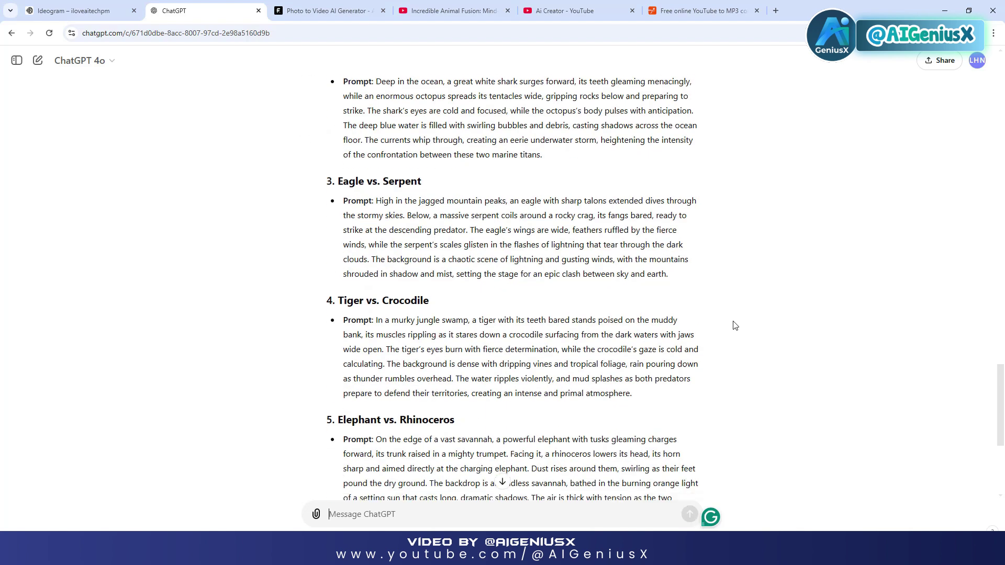
scroll(734, 325, down, 1)
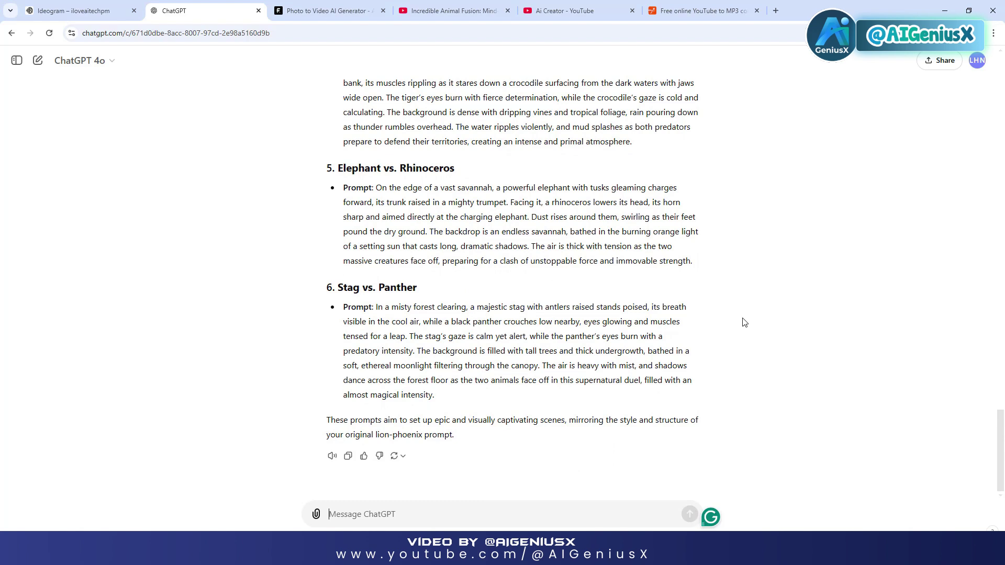
scroll(745, 322, up, 4)
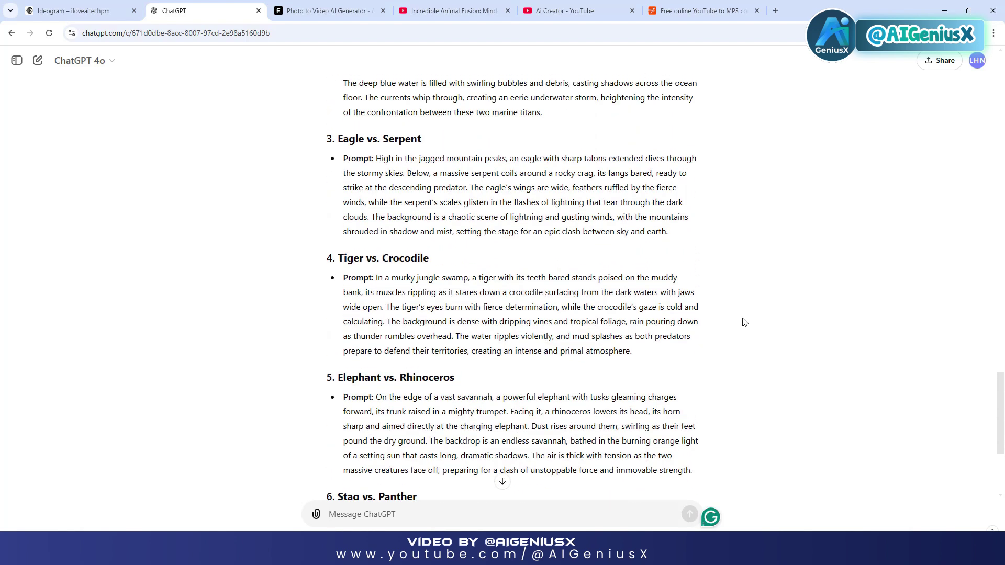
scroll(745, 323, up, 3)
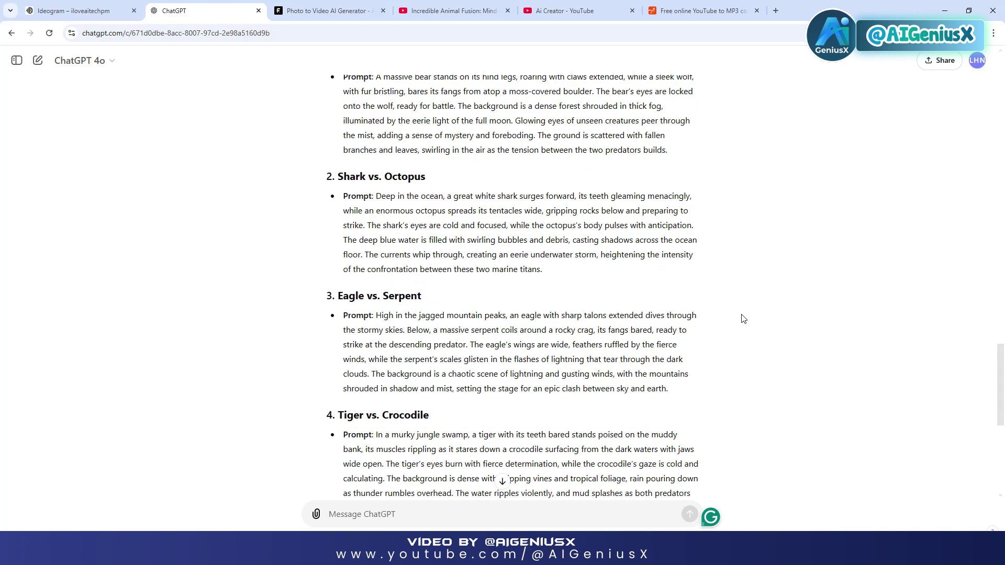
scroll(744, 318, up, 3)
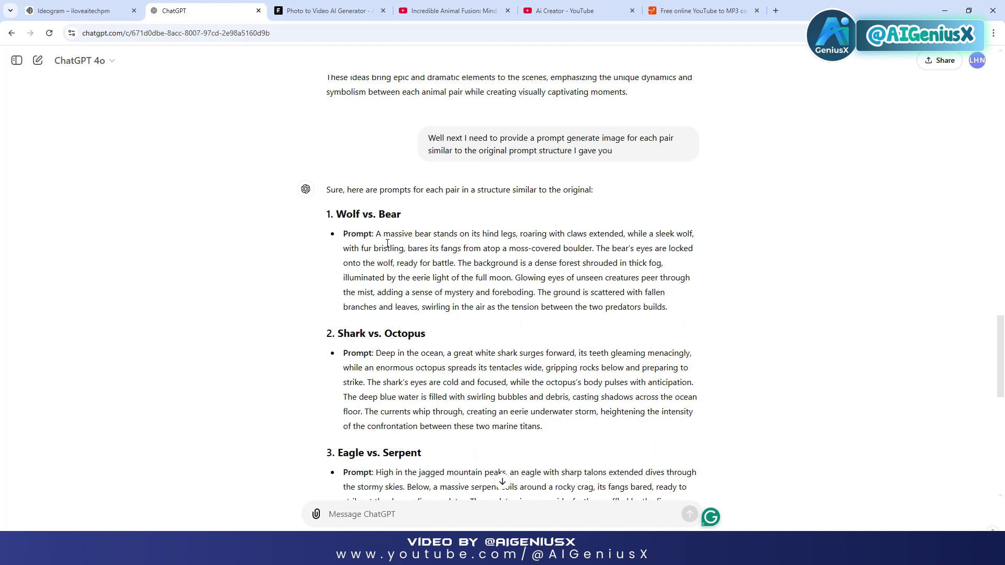
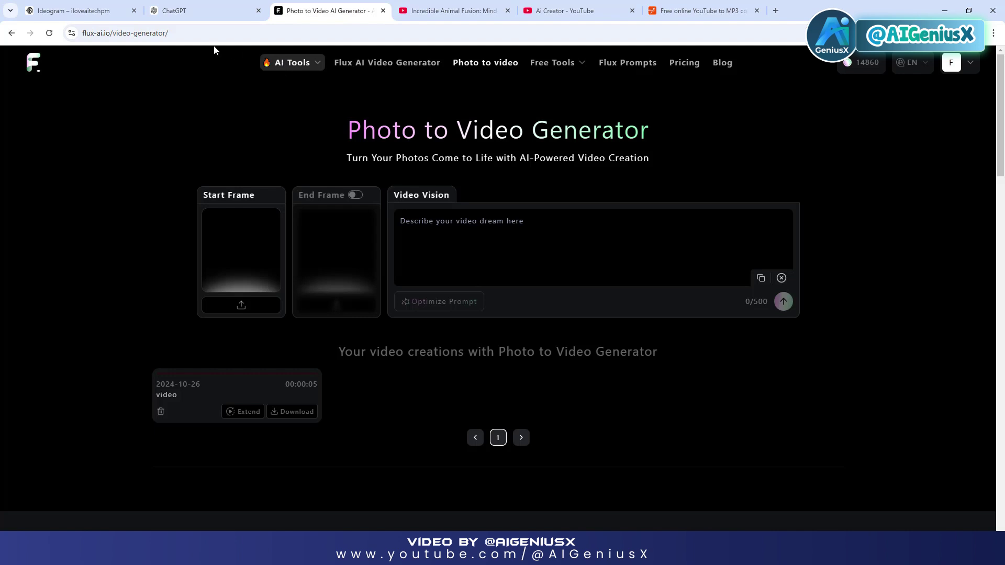
Step: Switch to the flux-ai.io site and open its Flux AI Image Generator
click(82, 33)
drag(111, 33, 81, 33)
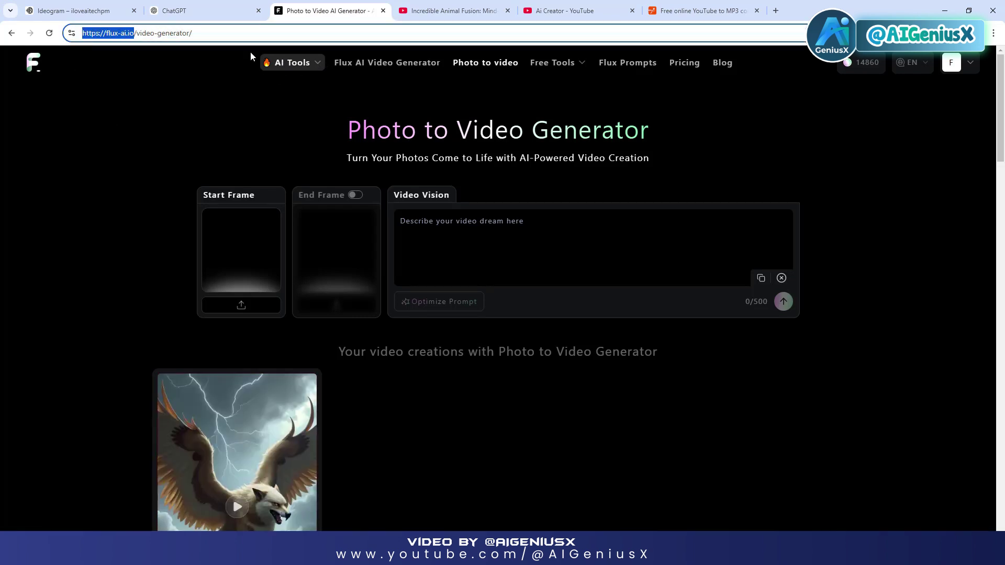
click(316, 65)
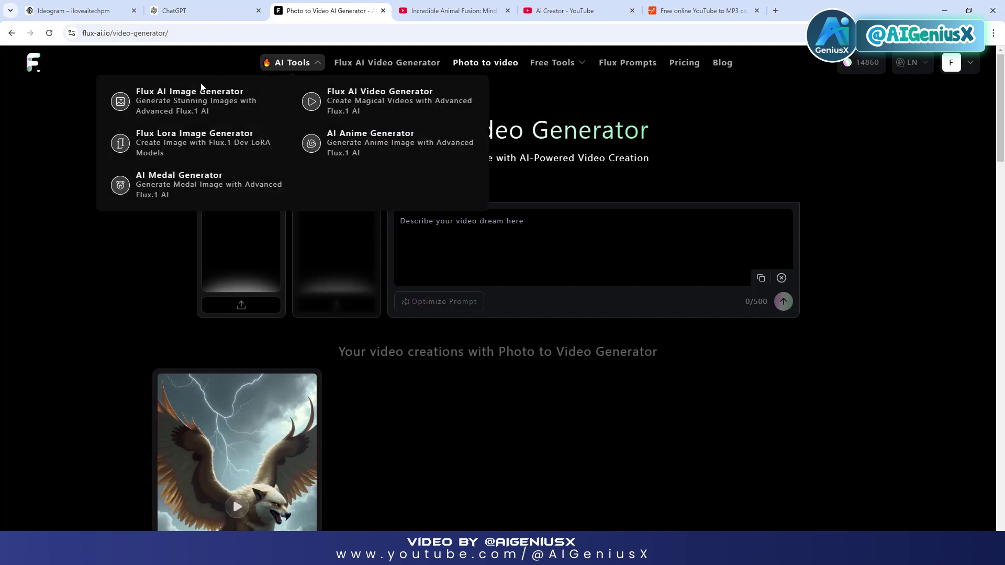
click(176, 109)
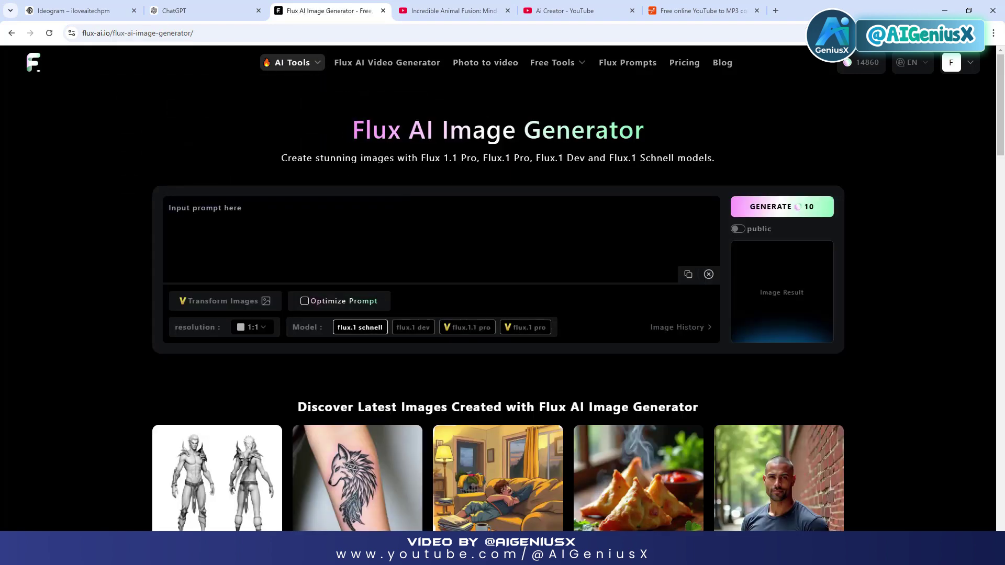
Step: Paste the copied Wolf vs. Bear prompt into the image generator's empty prompt box
drag(429, 130, 665, 134)
click(664, 134)
right_click(324, 234)
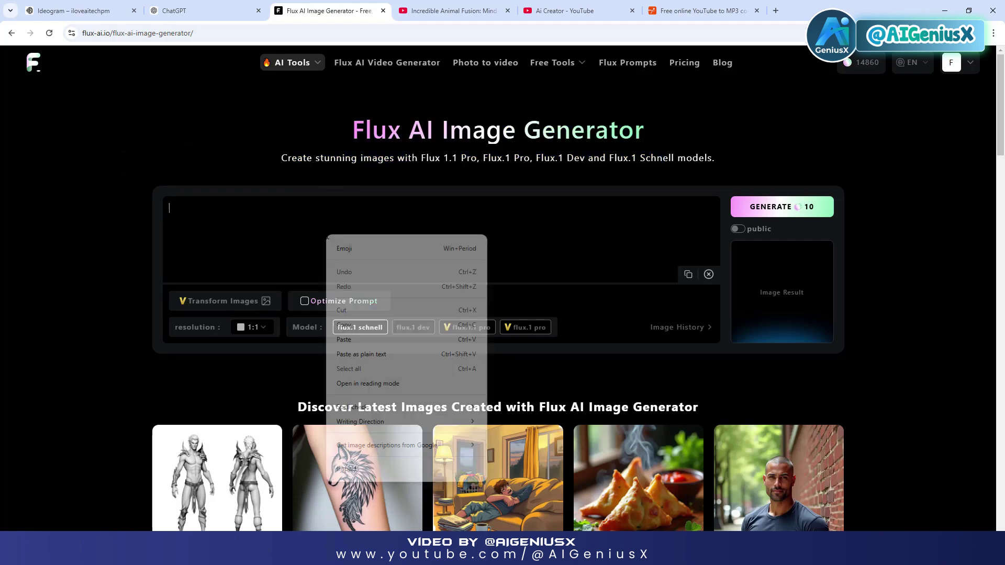
click(343, 339)
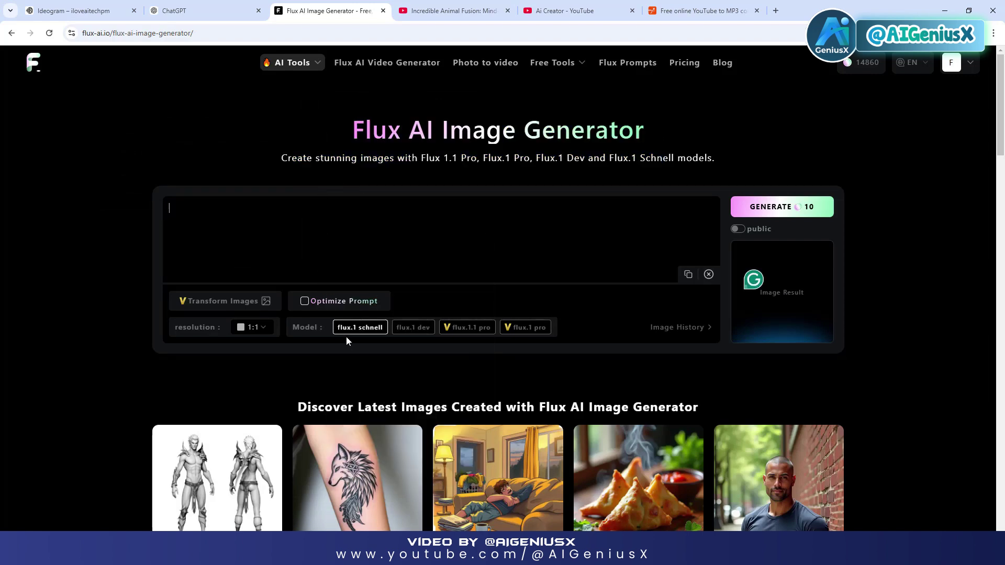
Step: Set the resolution to 9:16 and the model to flux.1 pro, and generate the bear and wolf image
click(256, 327)
click(271, 364)
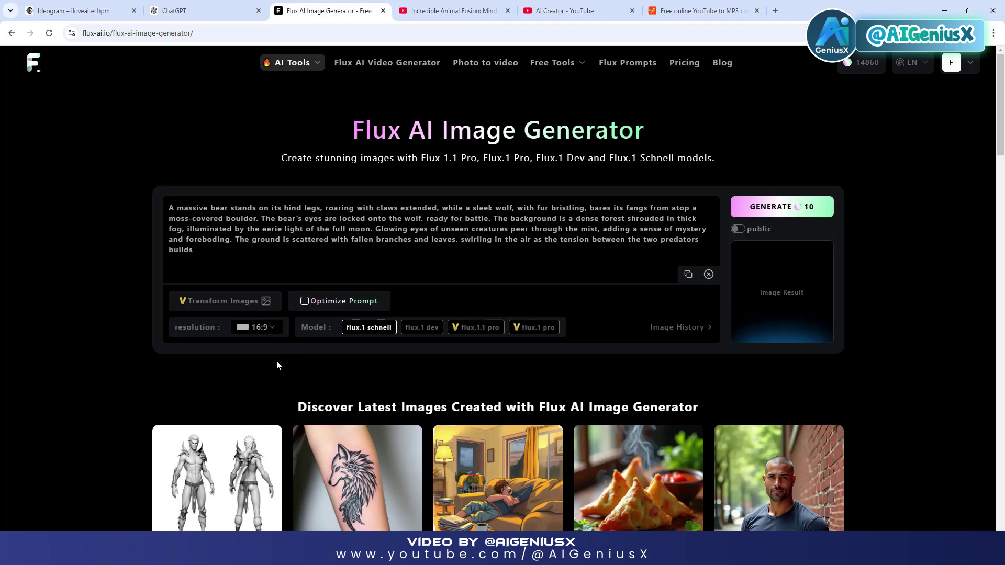
click(530, 331)
click(778, 203)
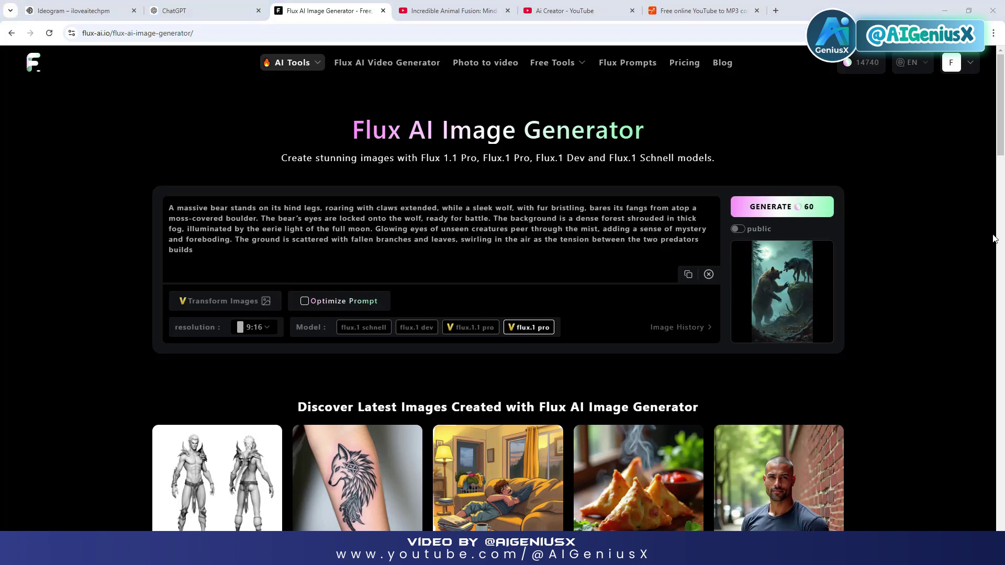
Step: Open the details of the generated bear and wolf image and download it as a PNG
mouse_move(792, 303)
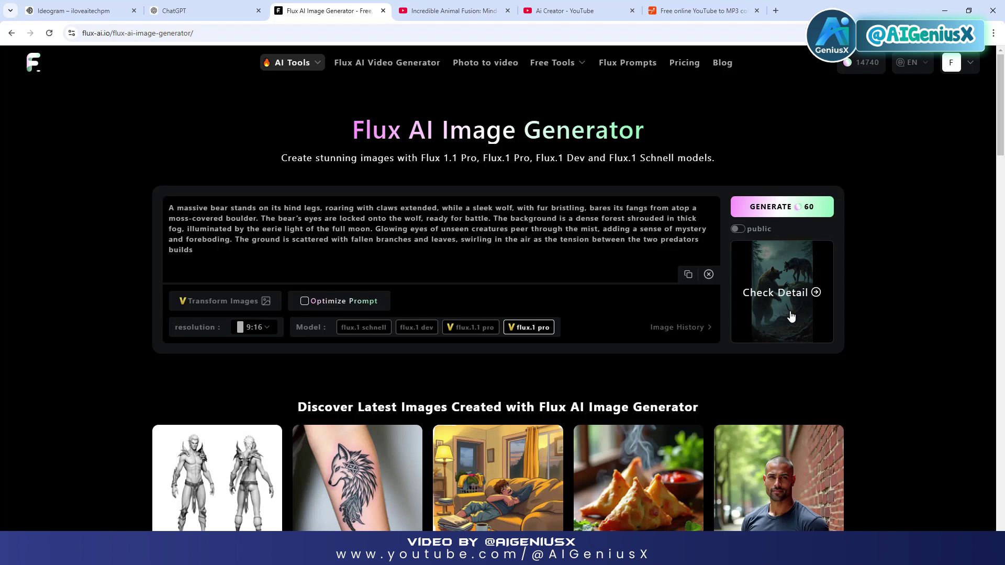
click(791, 314)
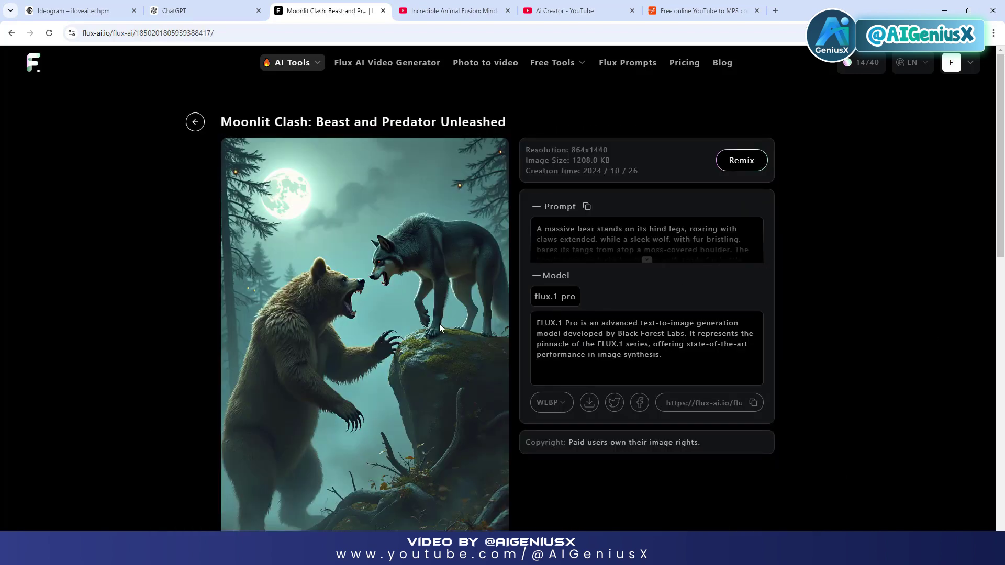
scroll(438, 324, down, 1)
scroll(438, 345, down, 1)
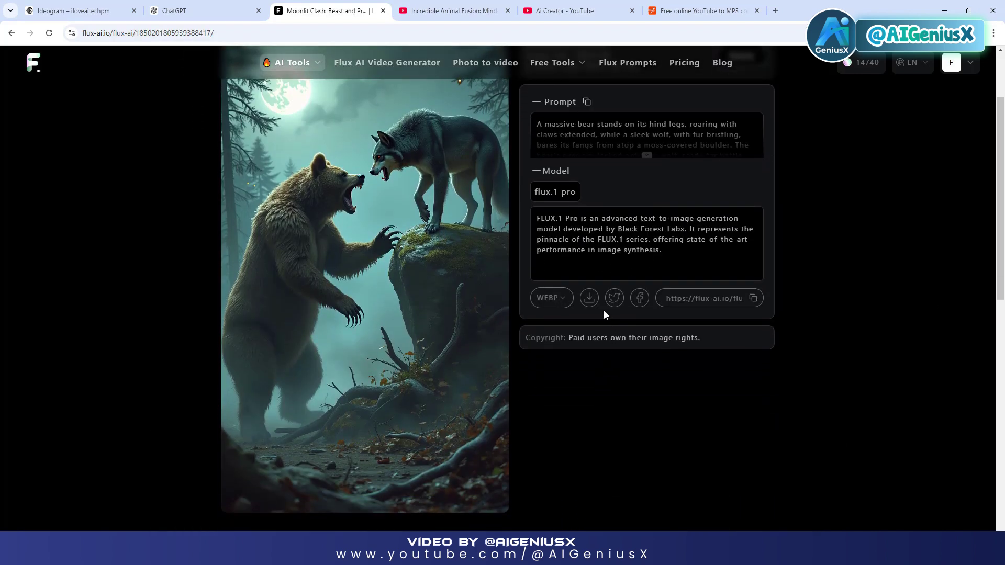
click(547, 298)
click(558, 338)
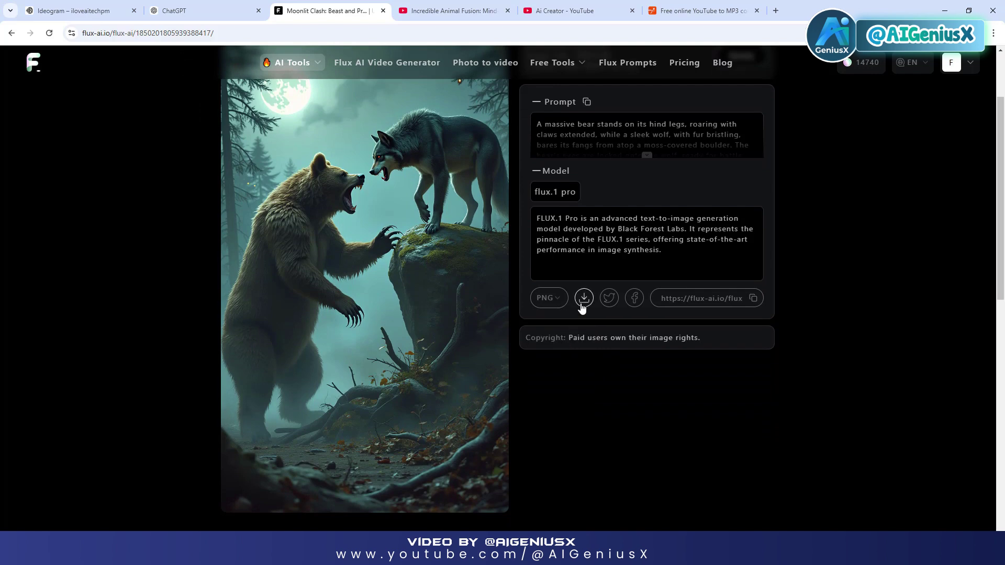
click(582, 303)
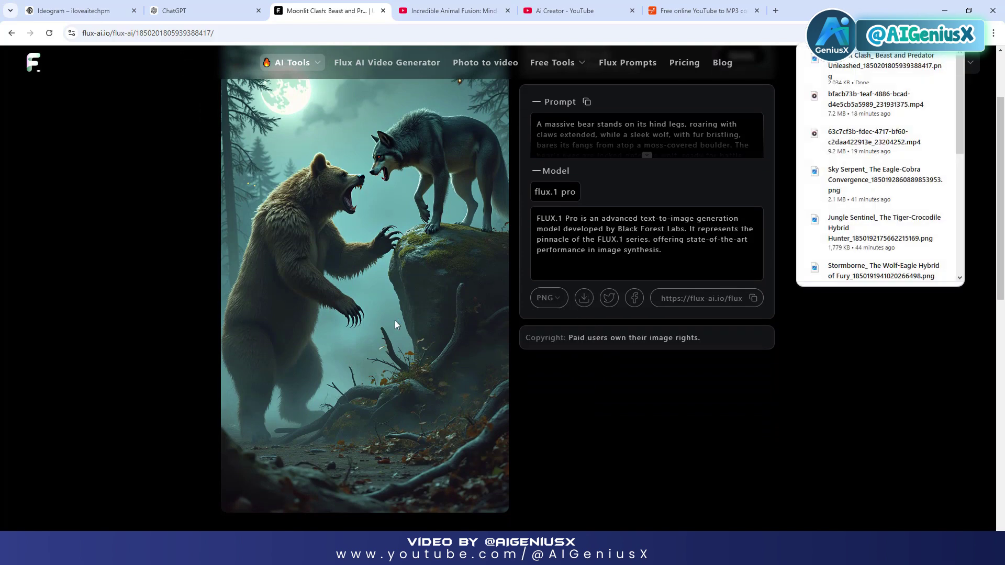
Step: Switch to ChatGPT and copy the full Shark vs. Octopus prompt text
click(203, 7)
scroll(372, 261, down, 2)
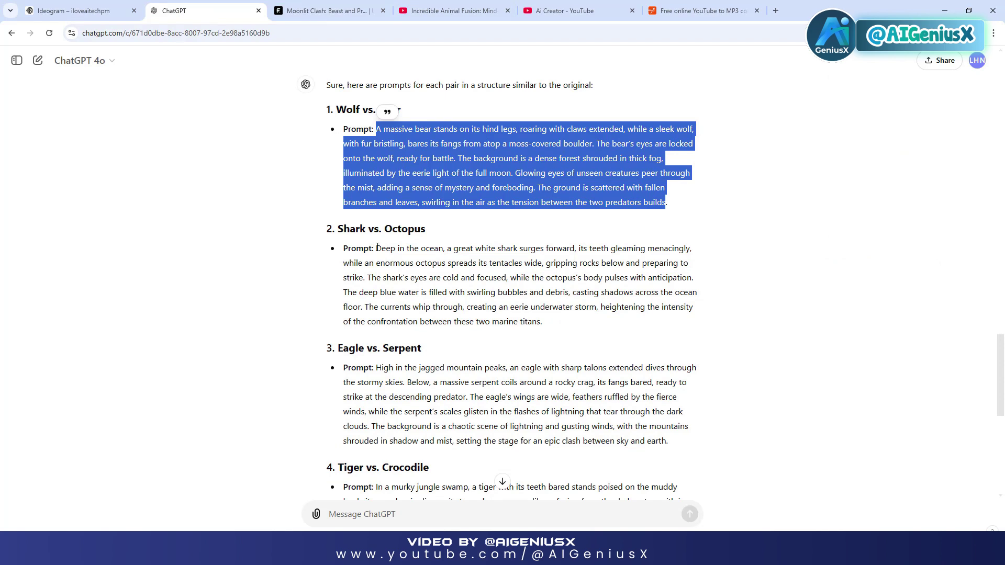
drag(378, 248, 541, 322)
right_click(522, 285)
click(548, 293)
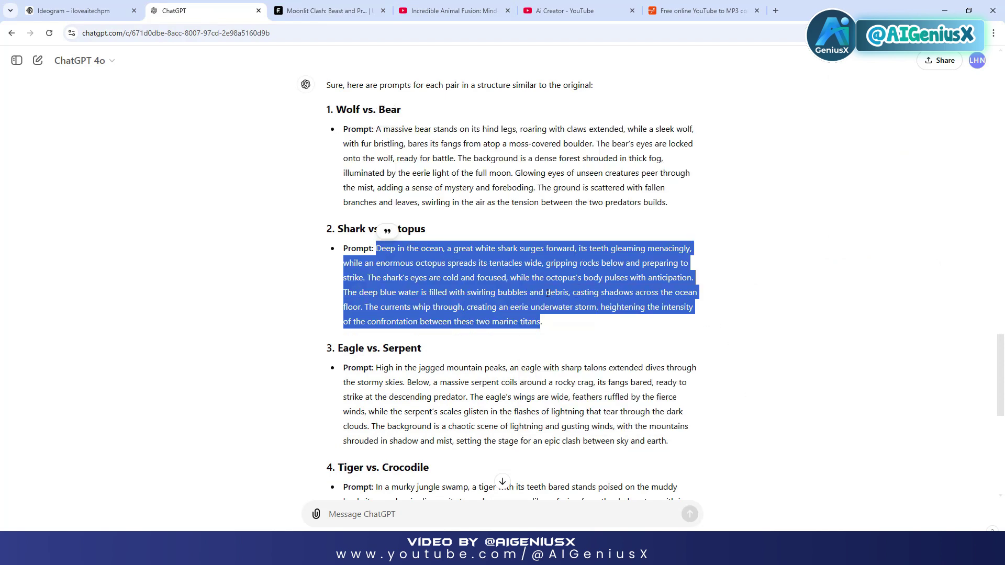
Step: Return to the Flux AI page, remix the image with the copied Shark vs. Octopus prompt replacing the old one, and generate it
click(327, 10)
scroll(640, 189, up, 2)
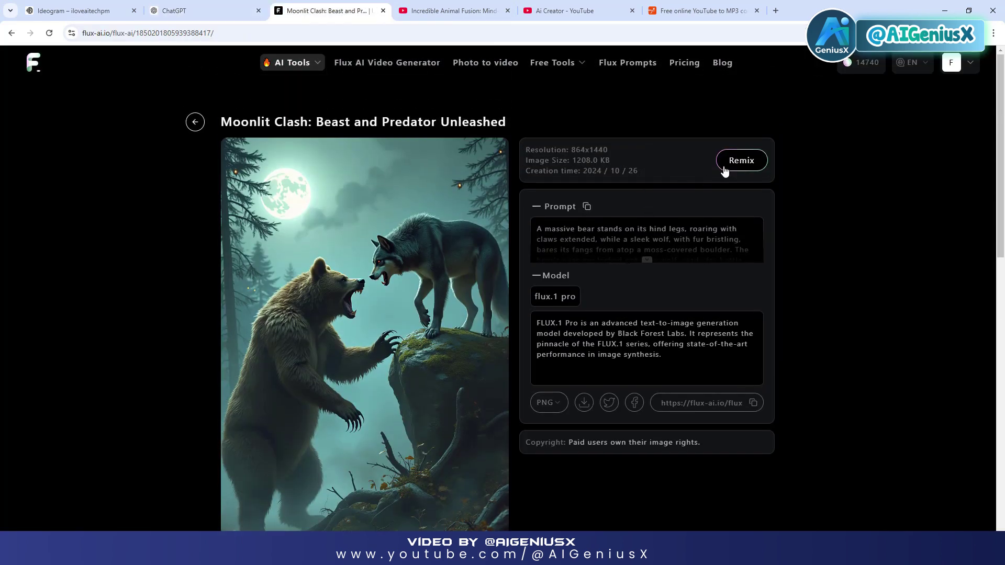
click(738, 165)
drag(195, 250, 167, 206)
right_click(172, 261)
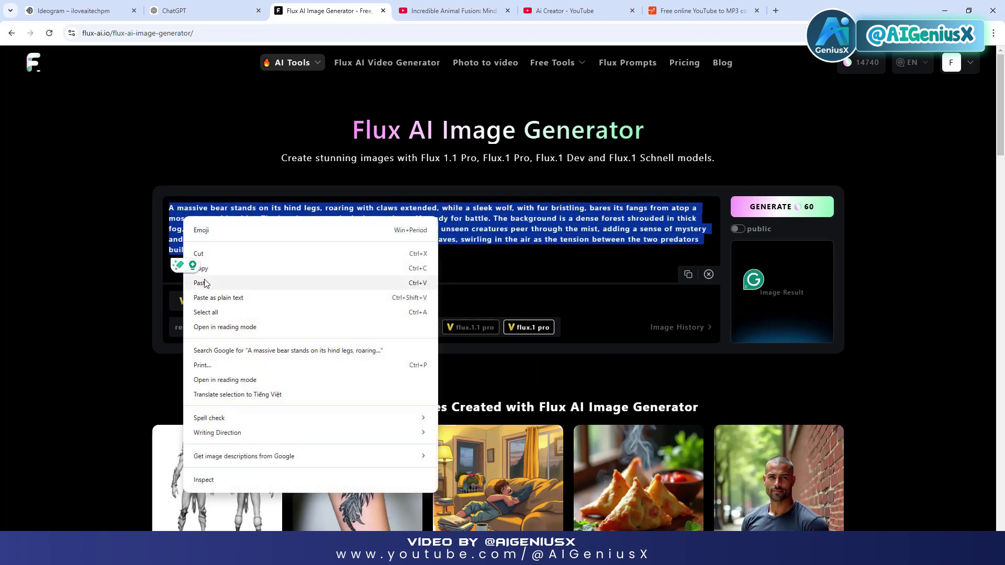
click(235, 283)
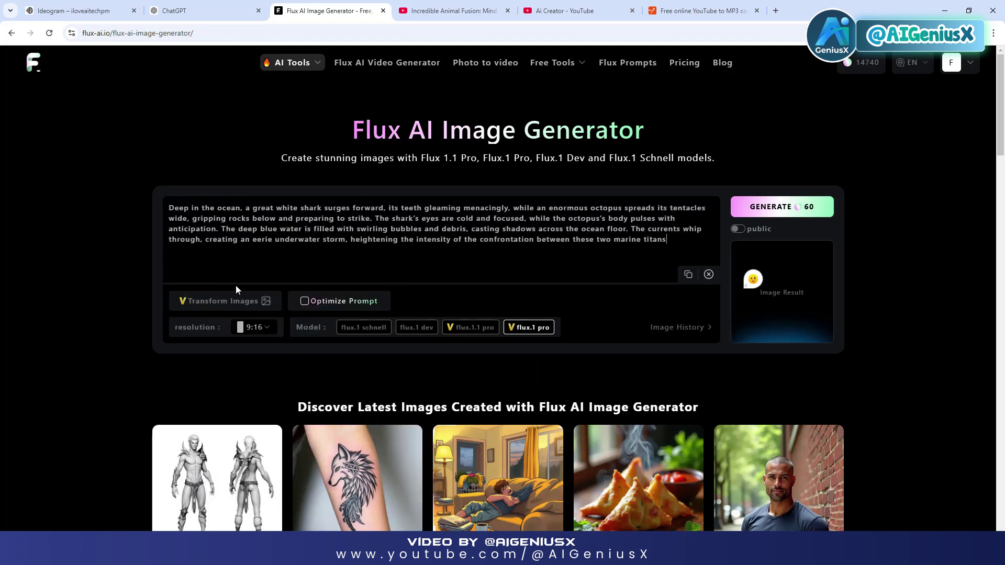
click(782, 209)
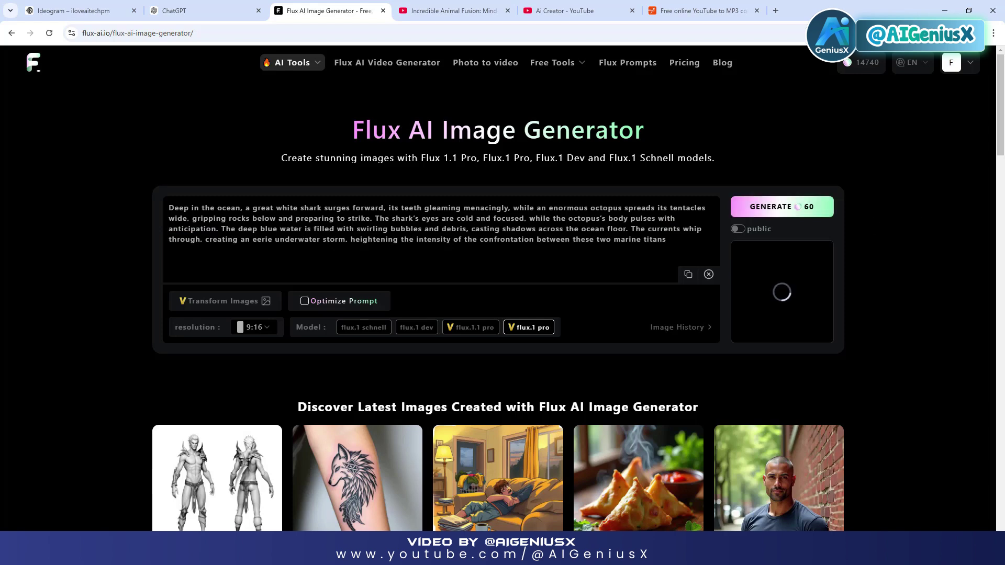
Step: Open the details of the generated shark and octopus image and download it as a PNG
mouse_move(783, 283)
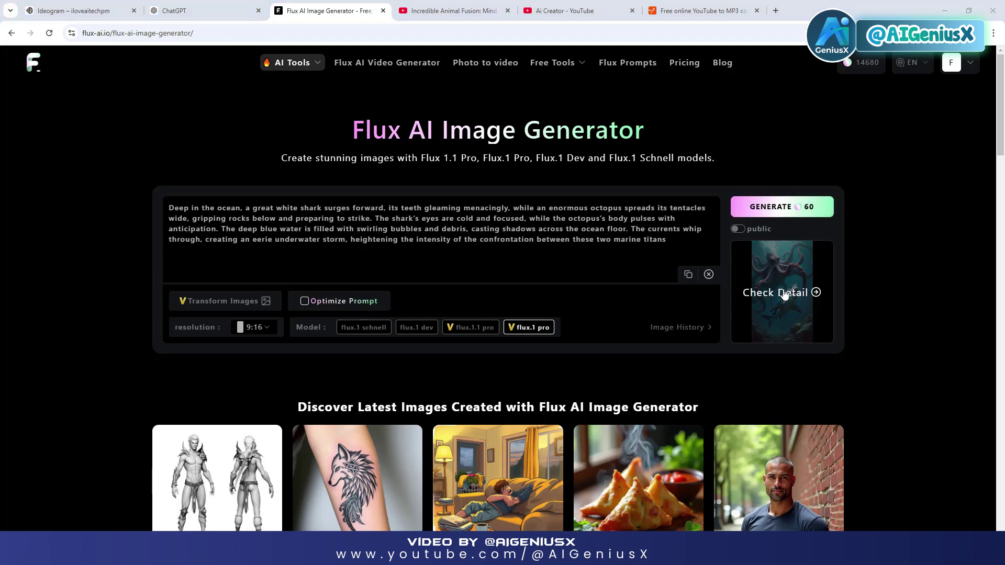
click(788, 339)
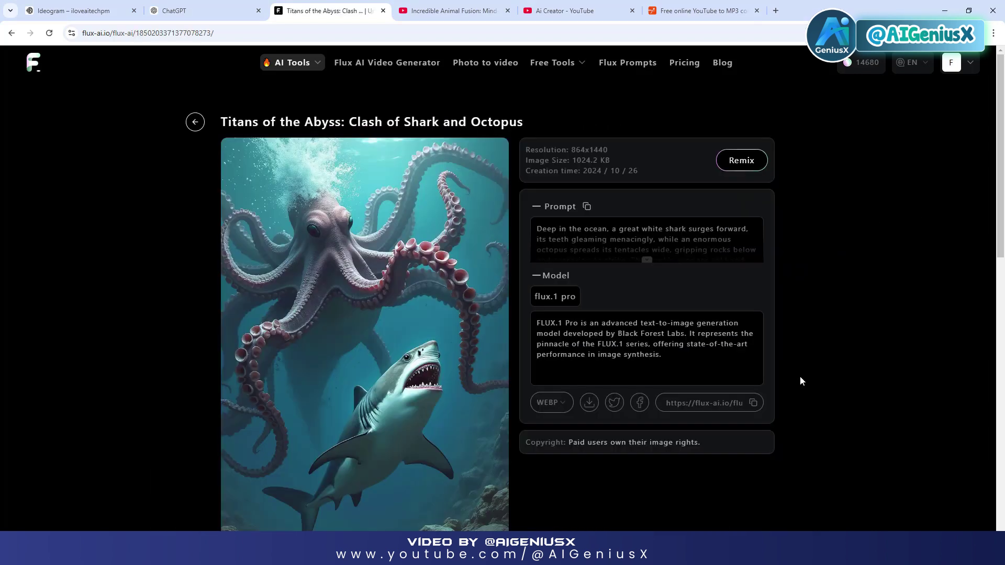
scroll(447, 314, down, 2)
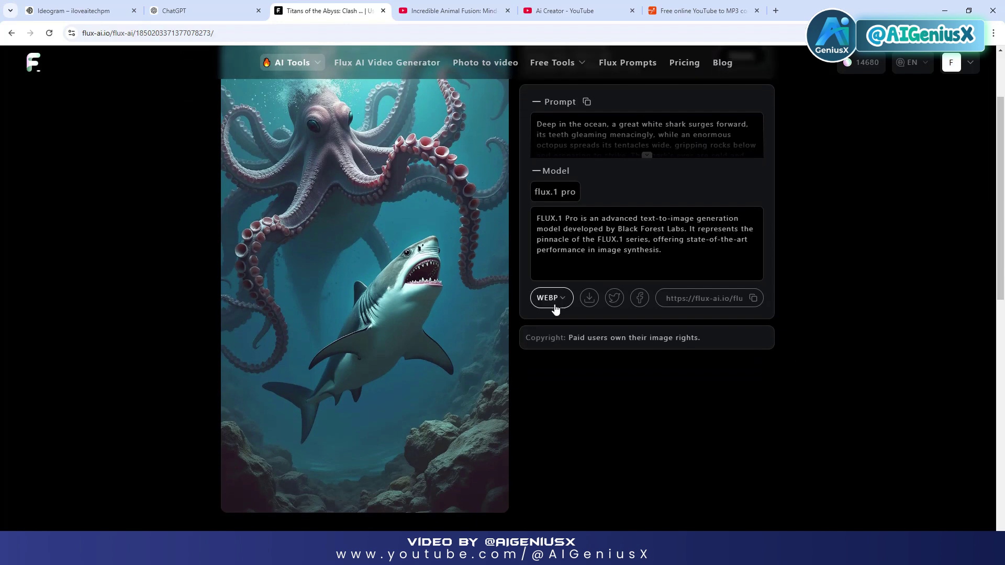
click(558, 301)
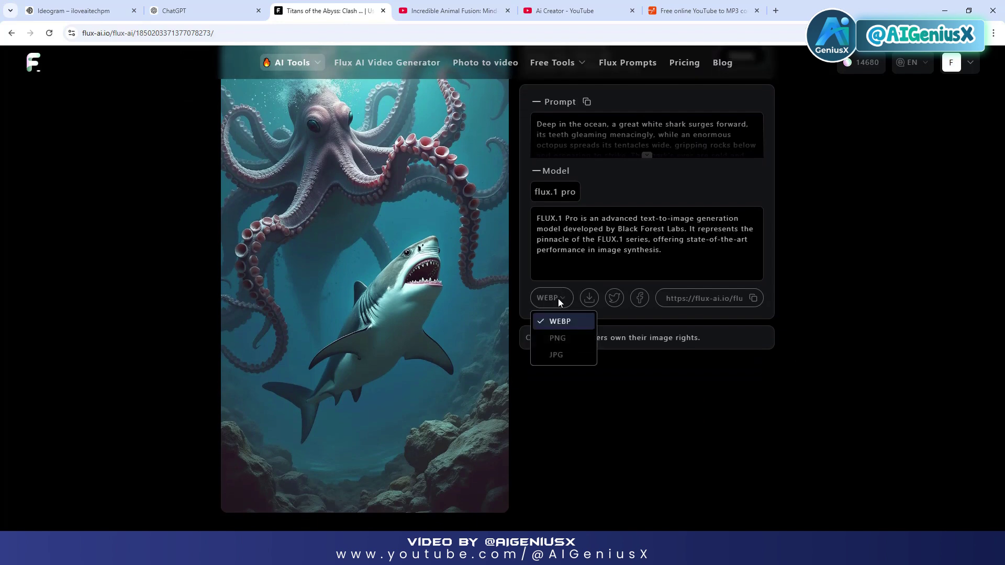
click(558, 338)
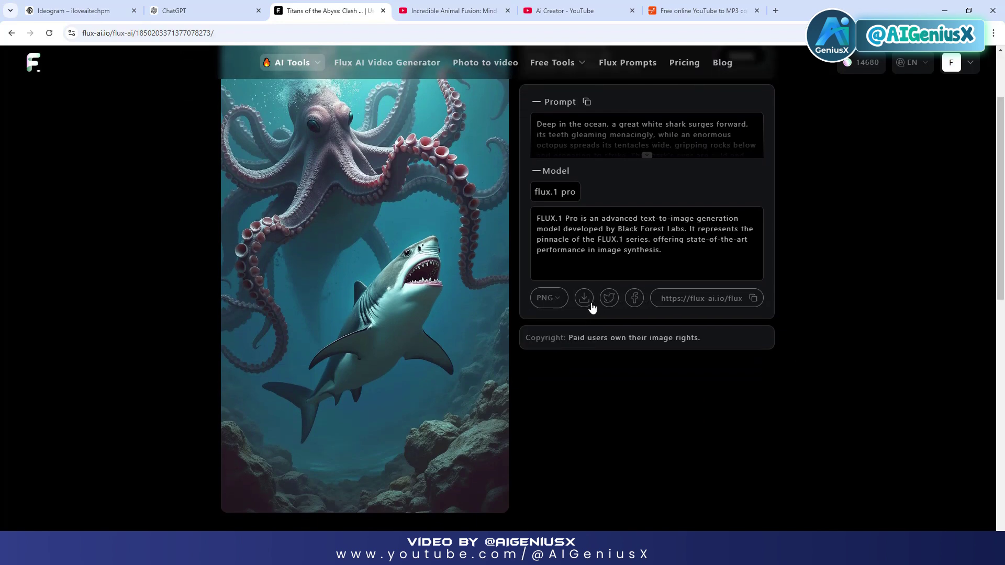
click(584, 299)
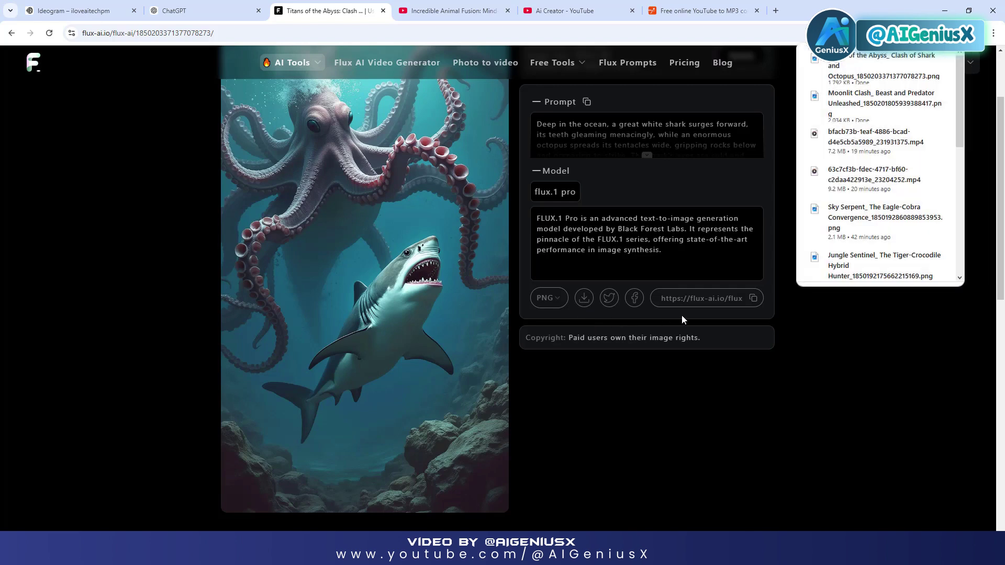
click(868, 366)
scroll(846, 361, up, 1)
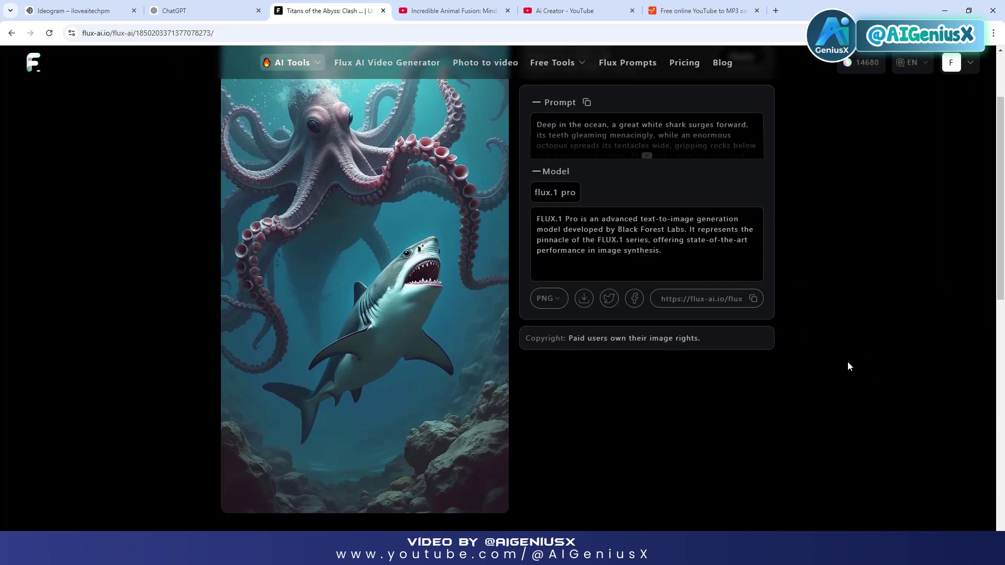
scroll(848, 366, up, 1)
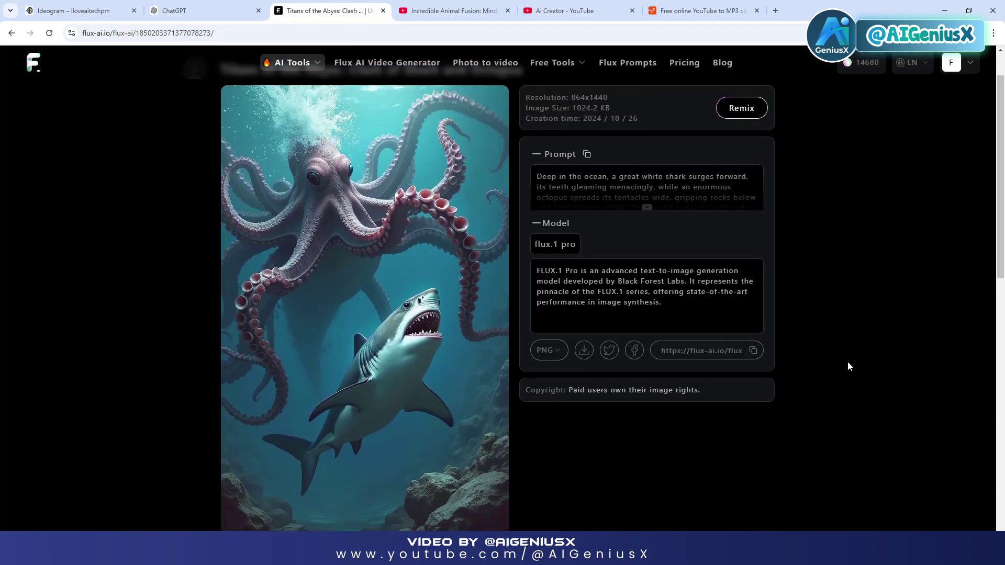
Step: Switch to ChatGPT and copy the full Eagle vs. Serpent prompt text
click(175, 11)
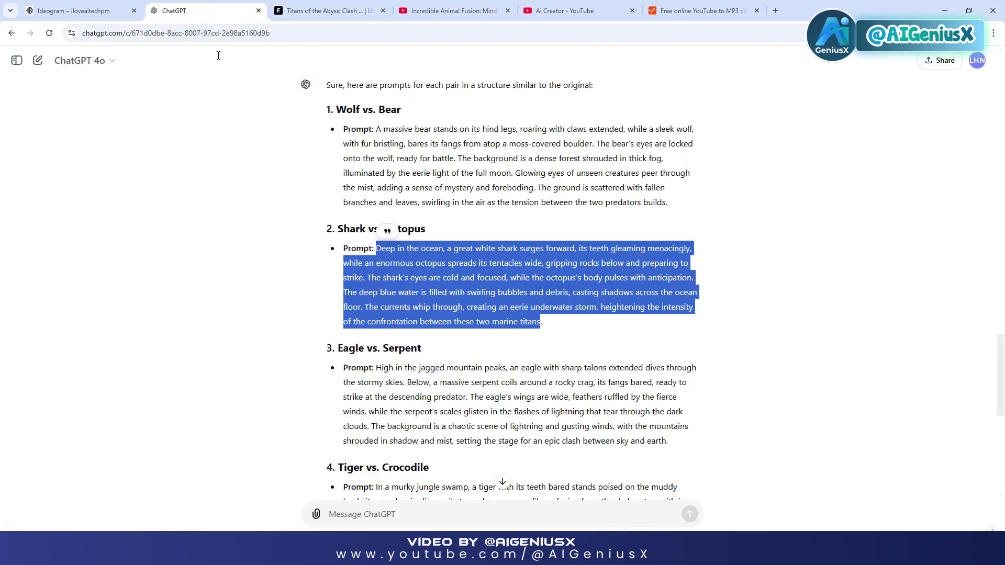
scroll(359, 214, down, 4)
drag(377, 211, 666, 283)
right_click(518, 224)
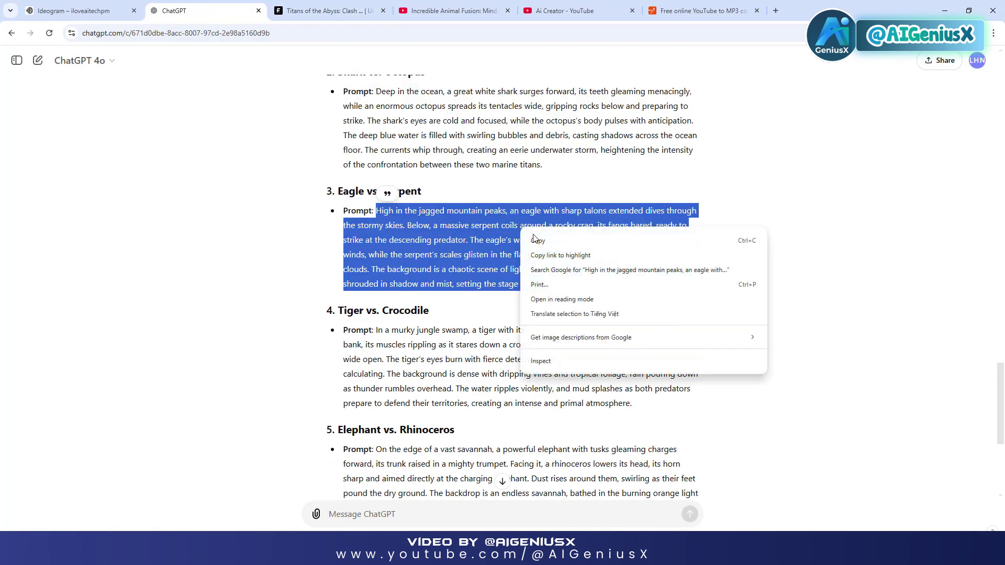
click(544, 242)
Step: Return to the Flux AI page, remix the image with the copied Eagle vs. Serpent prompt replacing the old one, and generate it
click(331, 11)
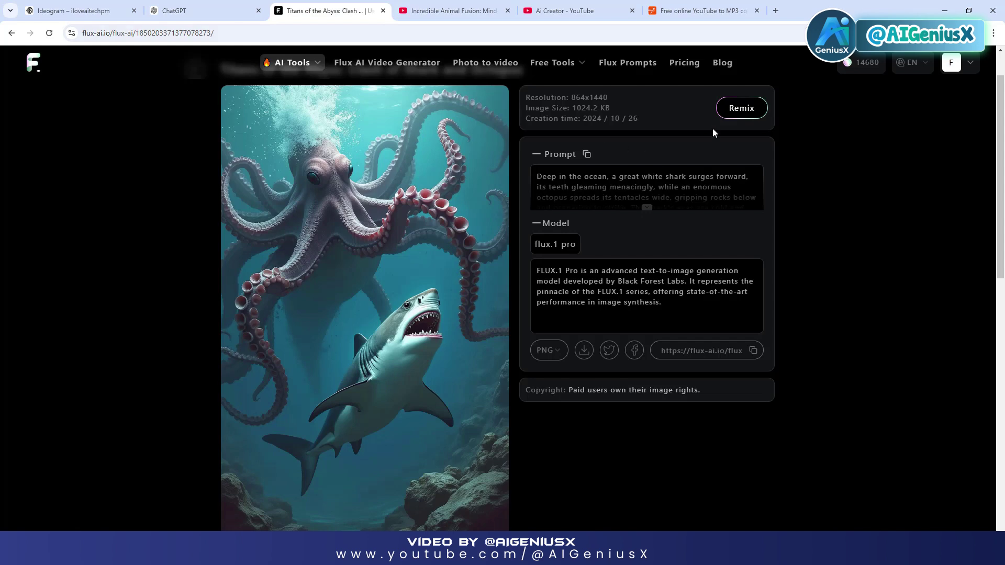
scroll(666, 129, up, 1)
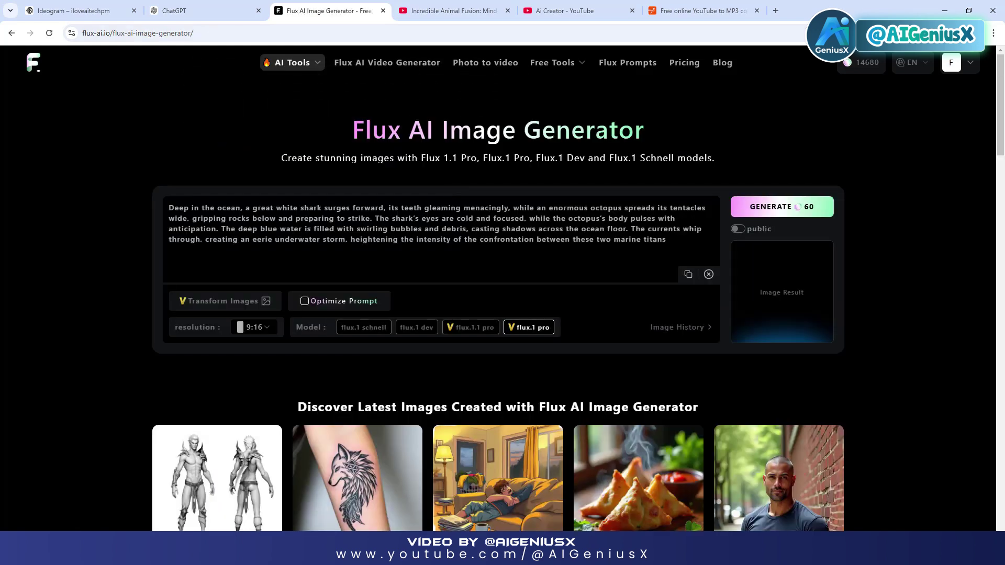
key(ctrl+a)
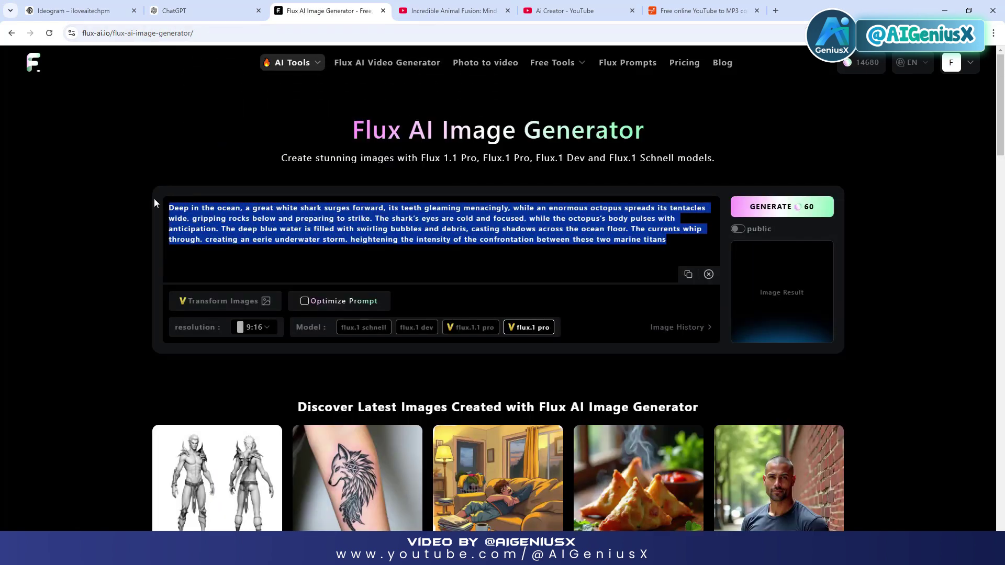
right_click(195, 204)
click(219, 258)
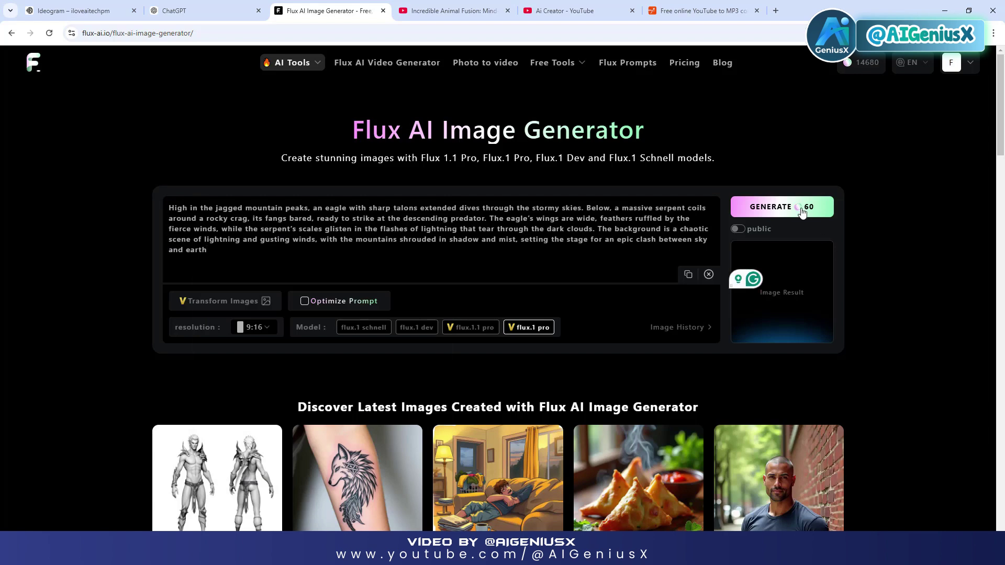
click(776, 208)
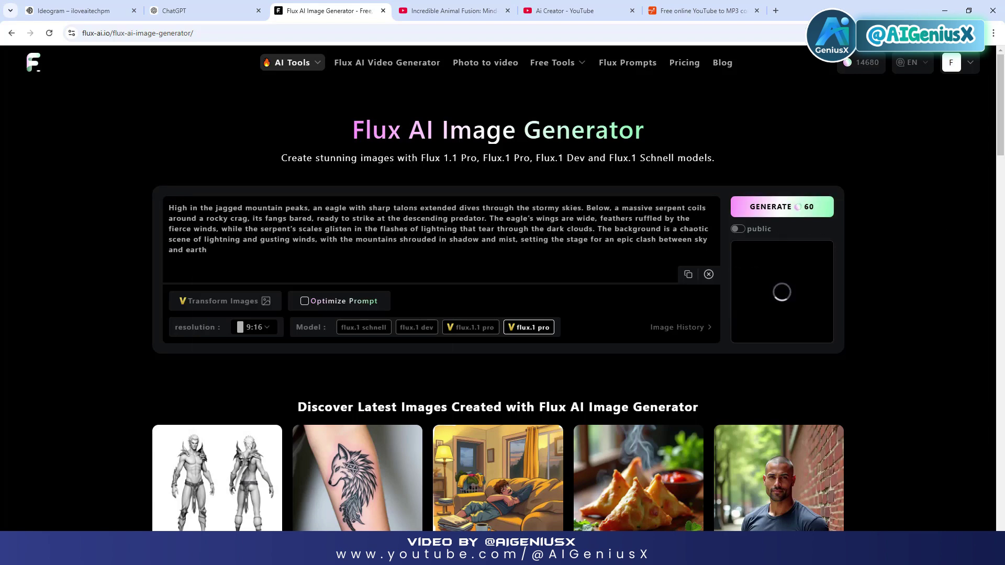
Step: Open the details of the generated eagle and serpent image and download it in WEBP format
mouse_move(778, 270)
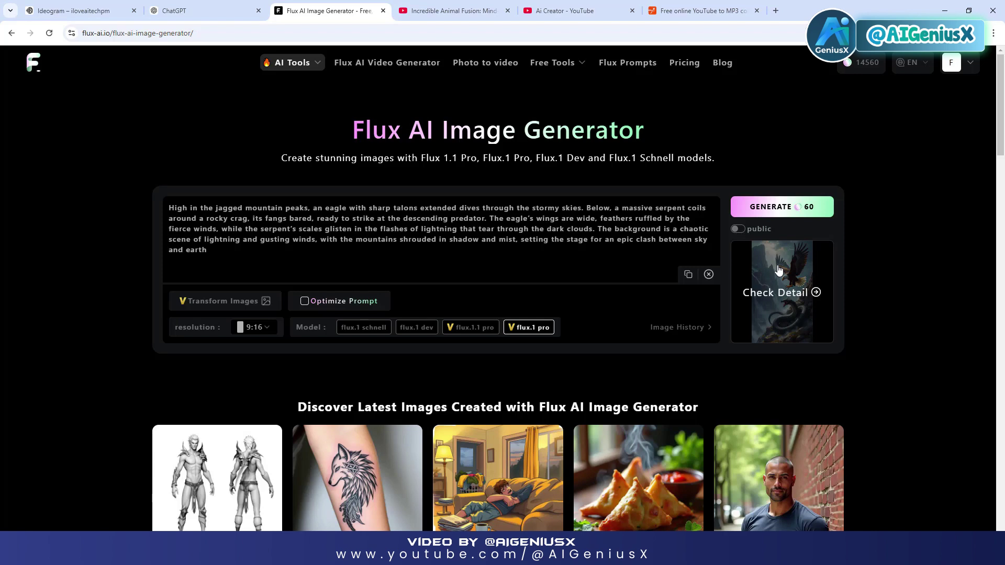
click(783, 332)
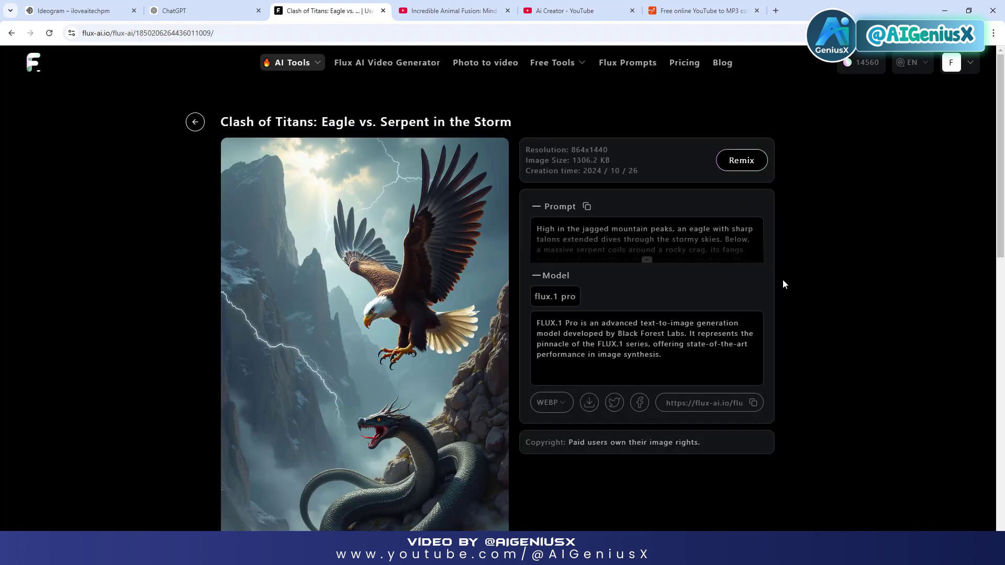
scroll(464, 279, down, 2)
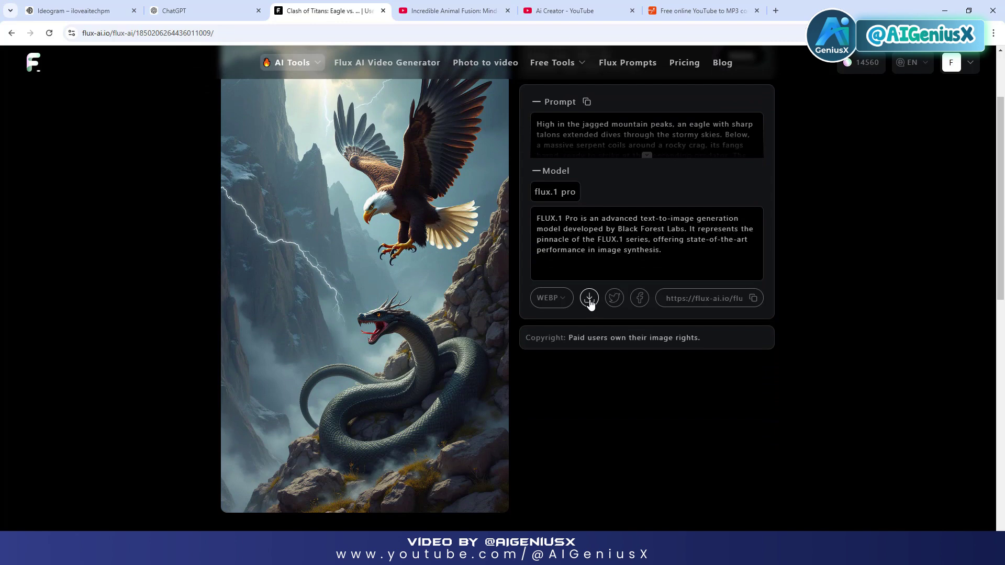
scroll(589, 304, up, 2)
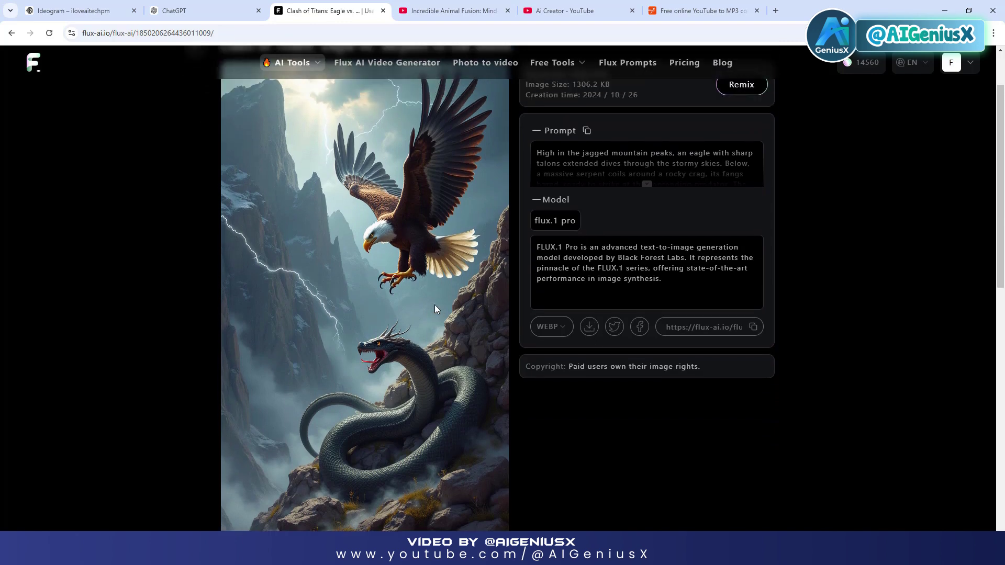
scroll(602, 298, down, 2)
click(590, 298)
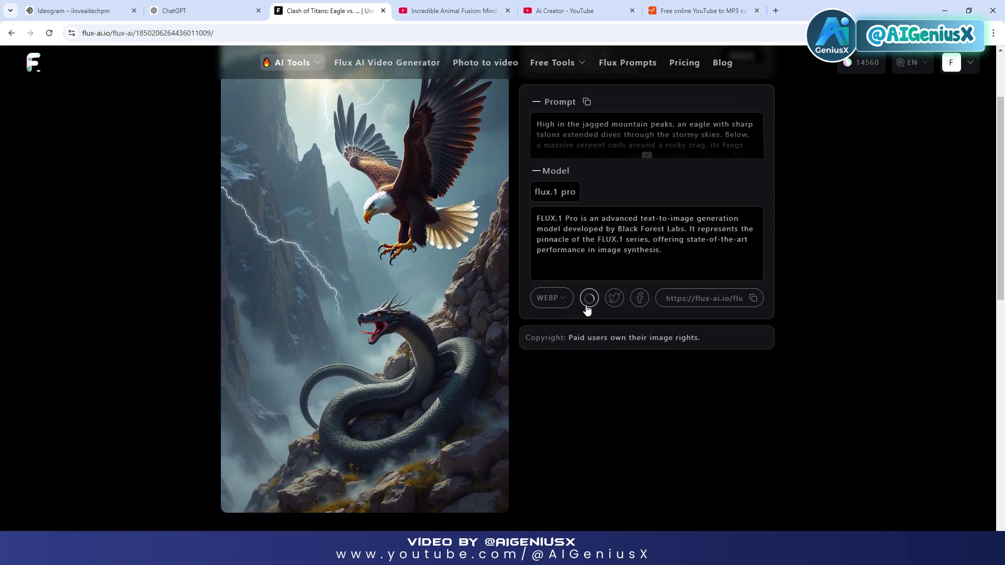
Step: Set the download format to PNG and download the eagle and serpent image again
click(559, 298)
click(552, 338)
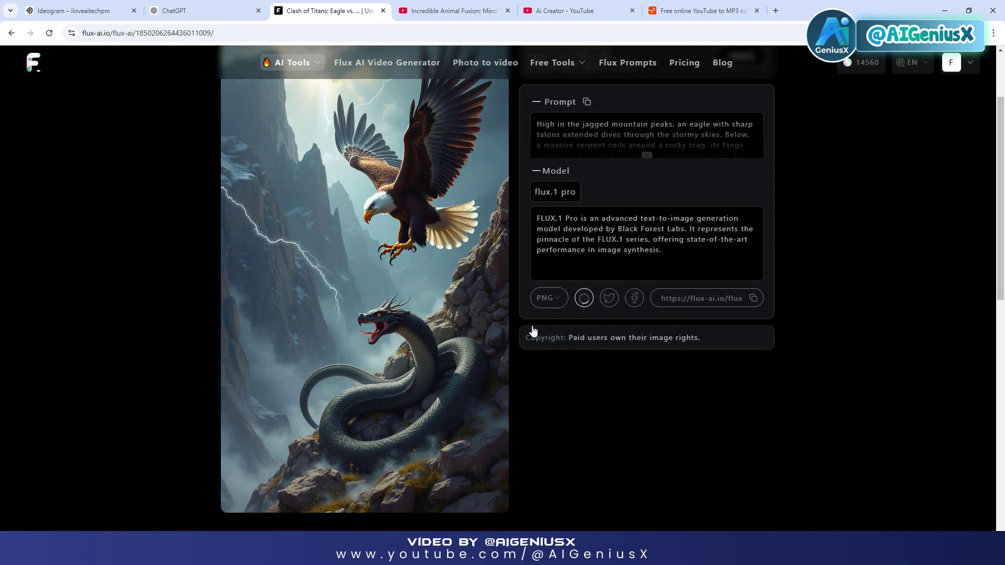
Step: Switch to ChatGPT and copy the full Elephant vs. Rhinoceros prompt text
click(190, 12)
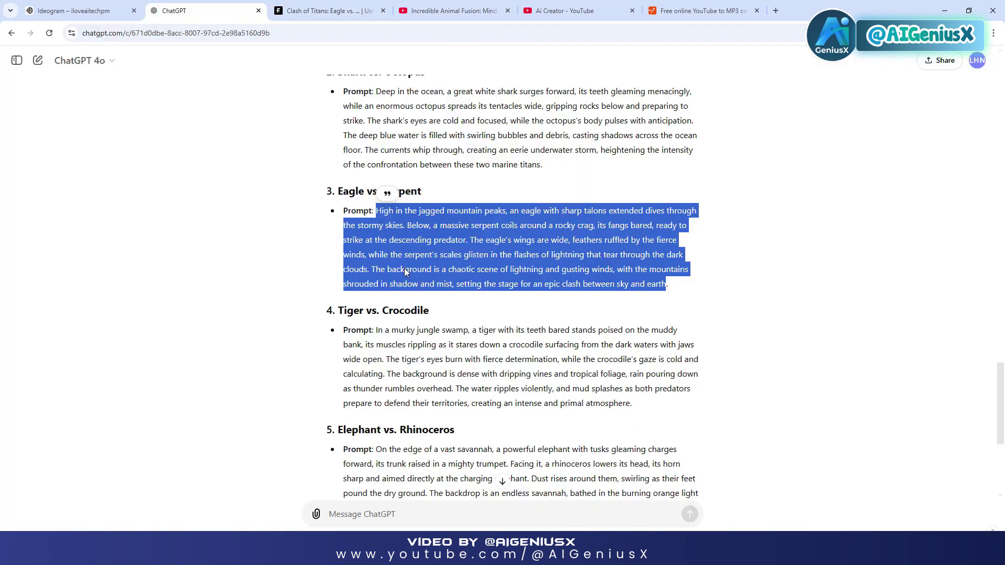
scroll(396, 219, down, 2)
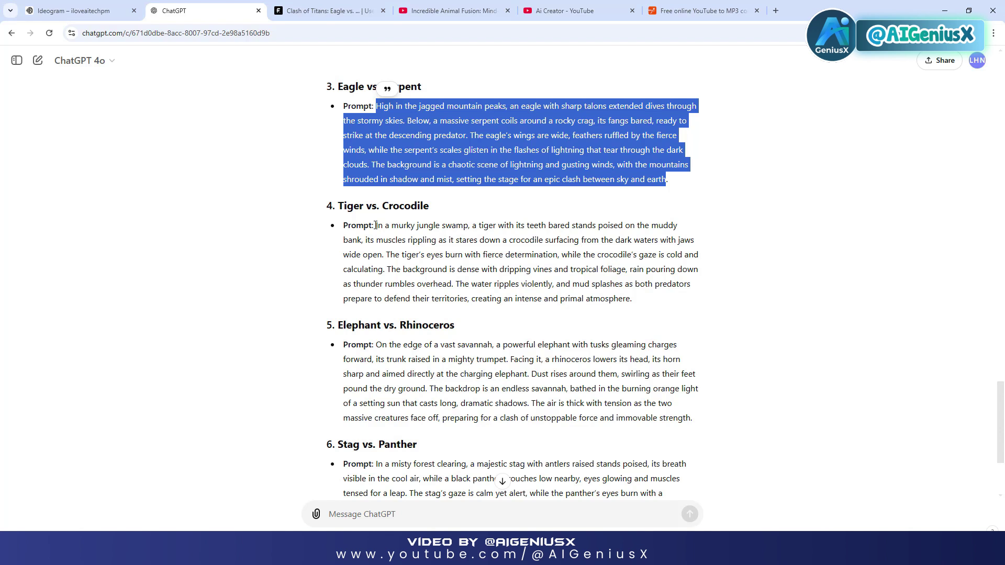
scroll(375, 225, down, 1)
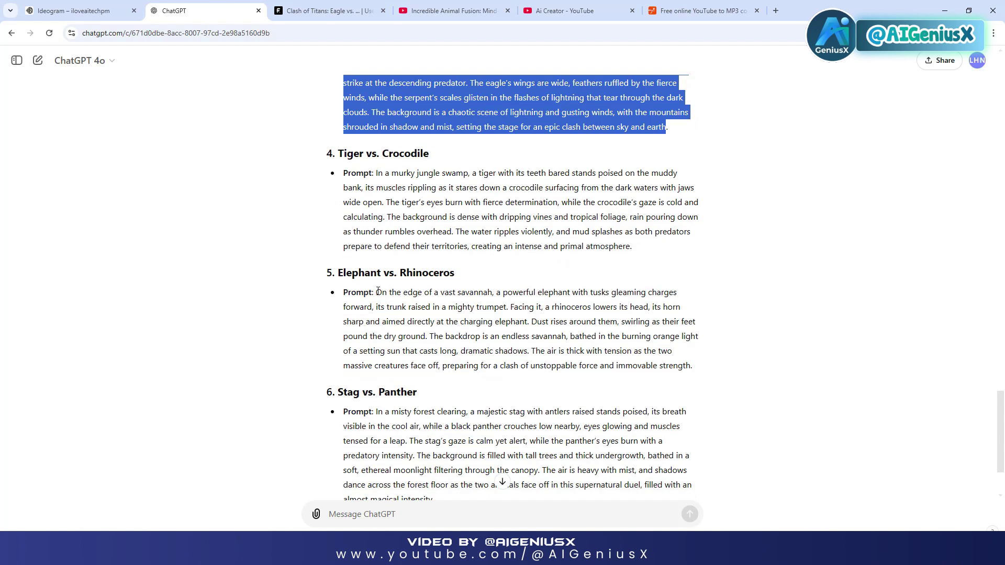
scroll(377, 291, down, 2)
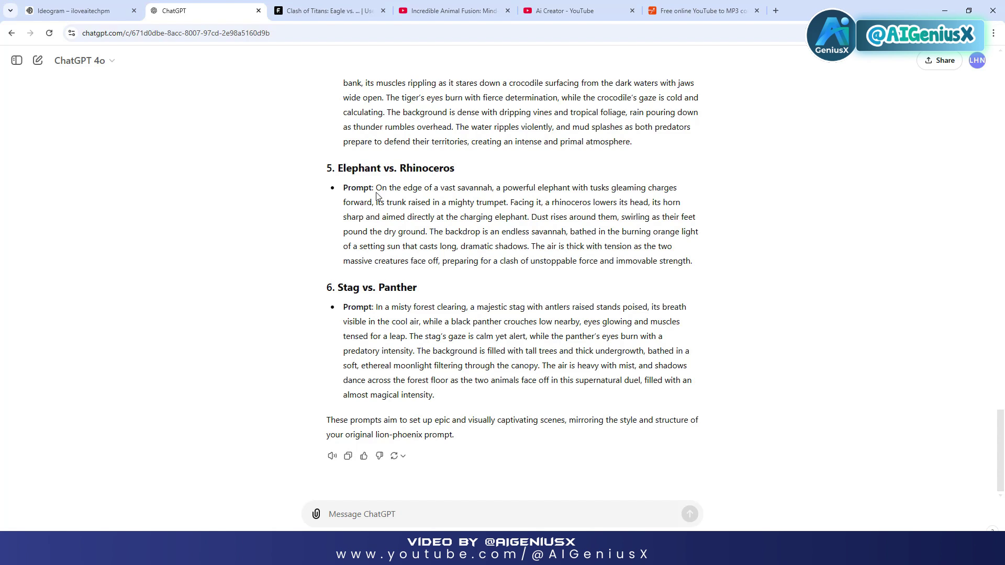
drag(375, 187, 693, 262)
right_click(589, 208)
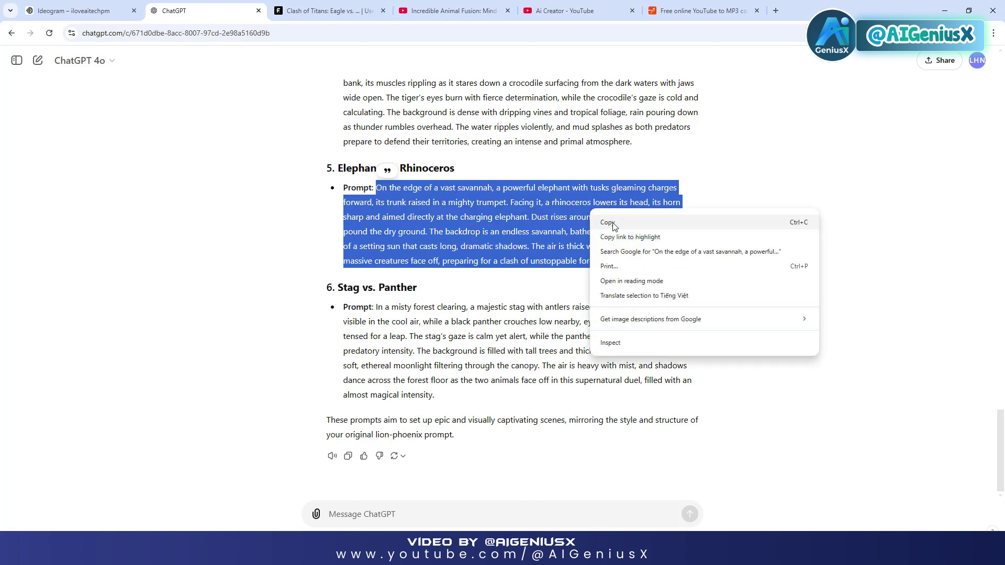
click(613, 226)
Step: Return to the Flux AI page, remix the eagle image with the copied Elephant vs. Rhinoceros prompt replacing the old one, and generate it
click(332, 8)
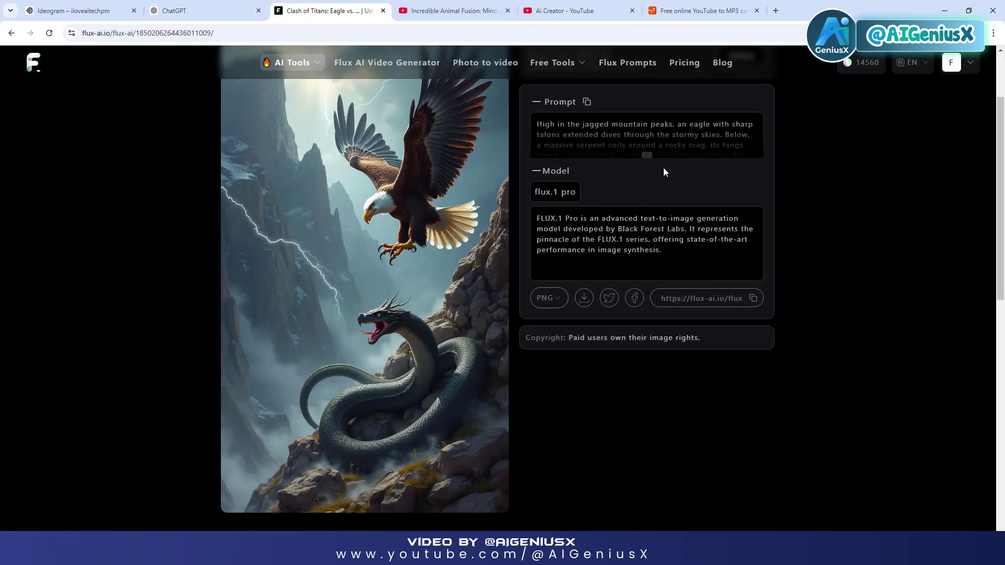
scroll(680, 183, up, 2)
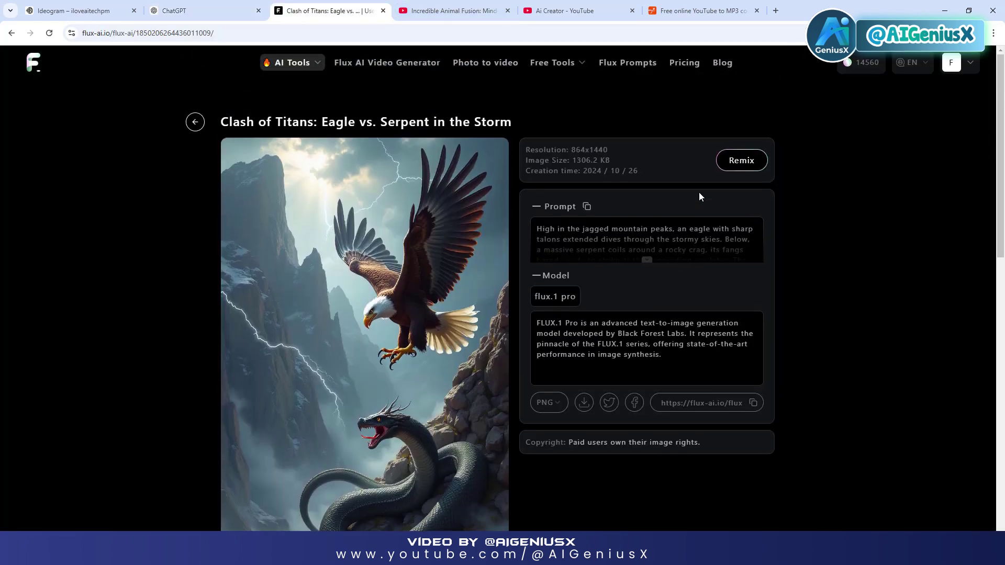
click(449, 216)
triple_click(417, 229)
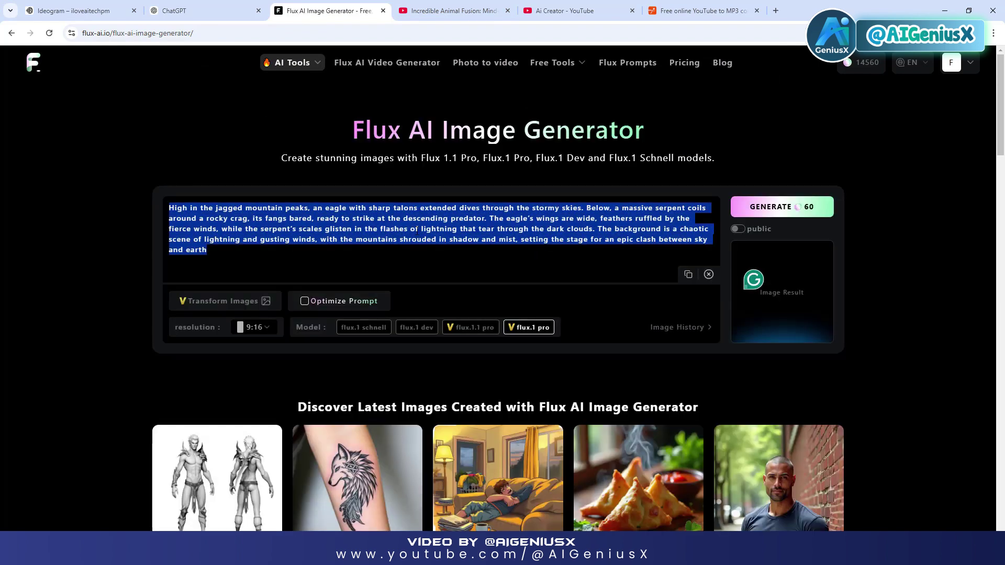
key(ctrl+v)
click(751, 211)
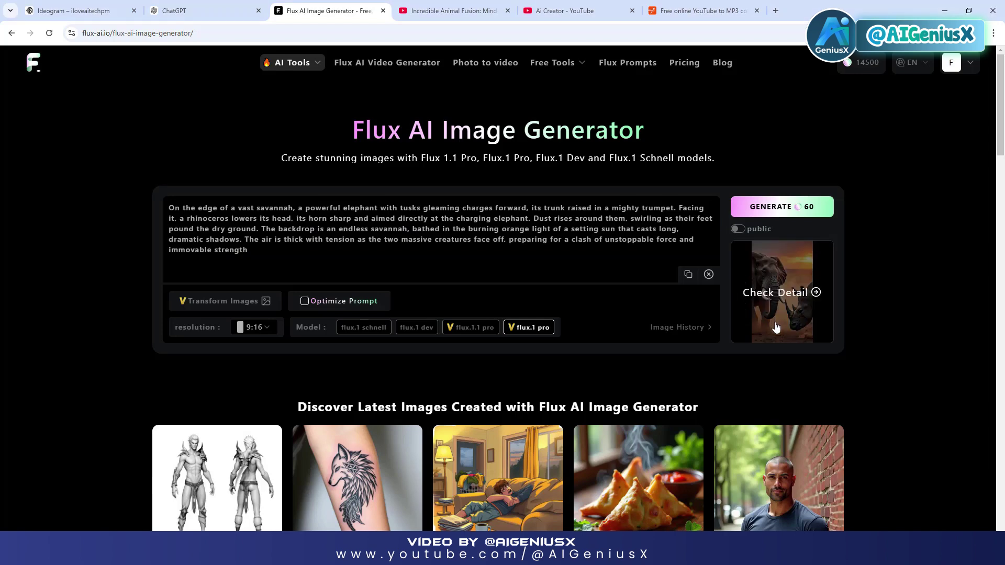
Step: Open the details of the generated elephant and rhinoceros image and examine the full picture
click(775, 327)
scroll(875, 406, down, 2)
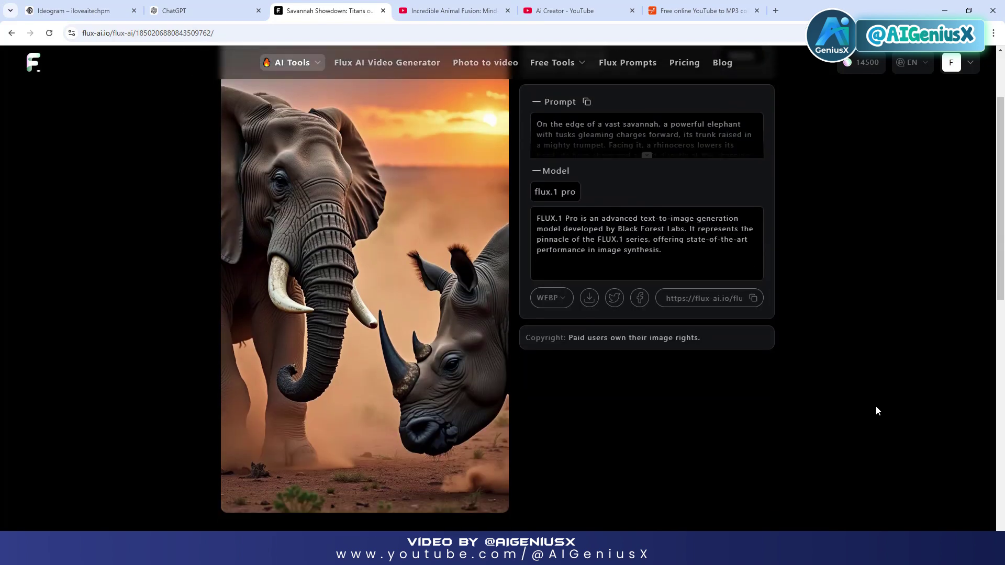
scroll(877, 411, up, 3)
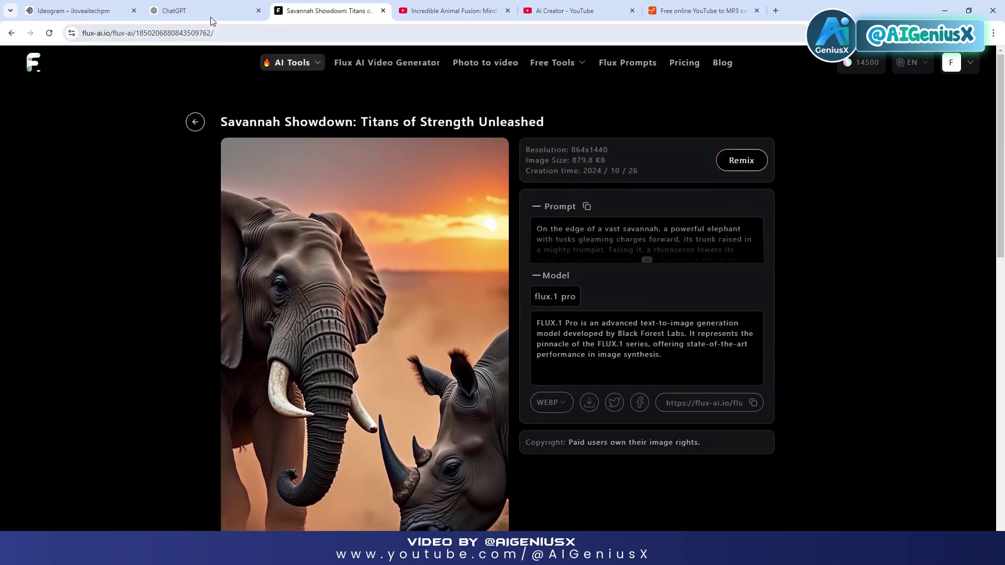
Step: Switch to ChatGPT and copy the full Stag vs. Panther prompt text
click(210, 13)
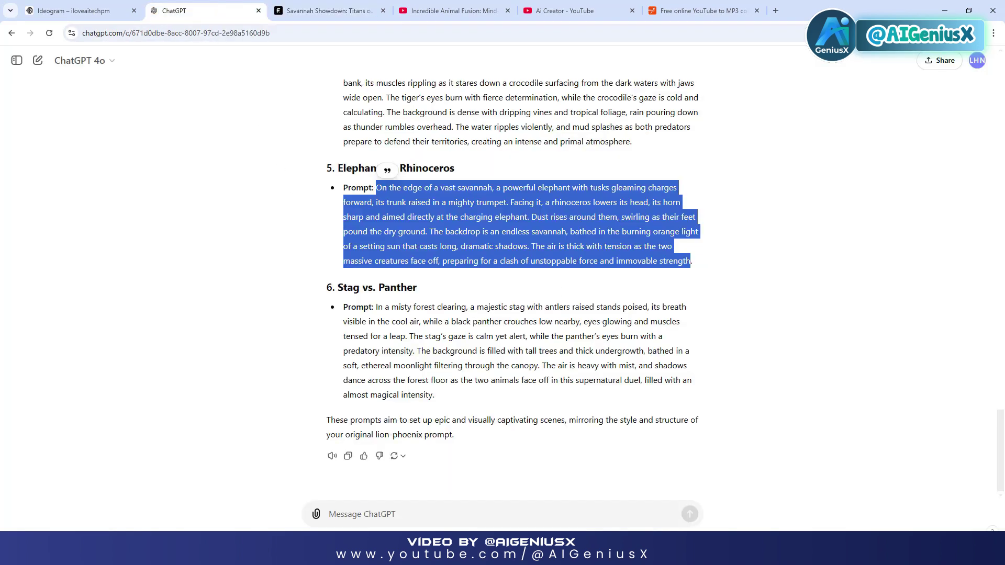
scroll(513, 314, up, 1)
drag(376, 338, 434, 426)
Step: Return to Flux AI, remix the elephant image with the copied Stag vs. Panther prompt replacing the old one, and generate it
click(316, 10)
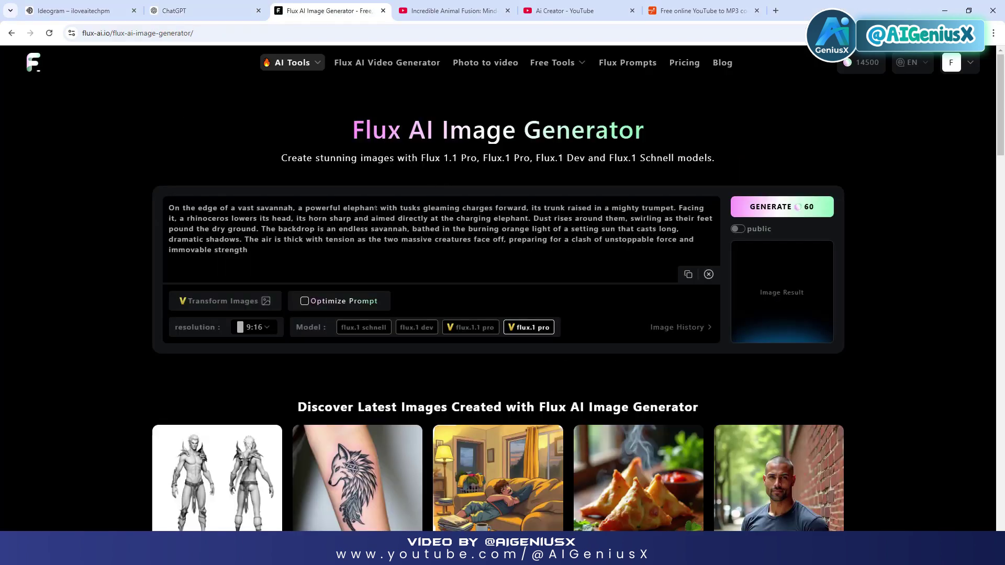
drag(246, 250, 168, 208)
right_click(179, 223)
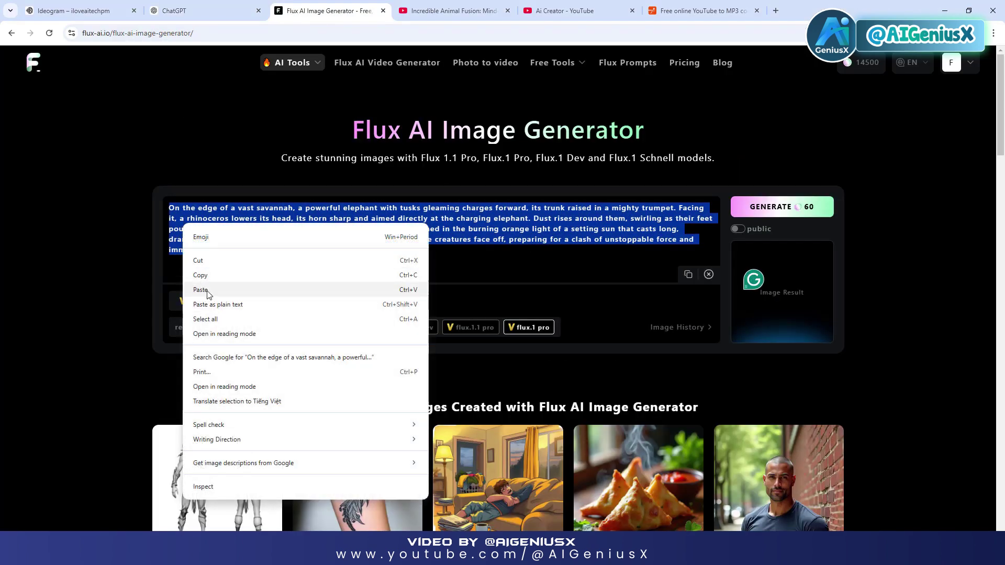
click(202, 287)
click(799, 214)
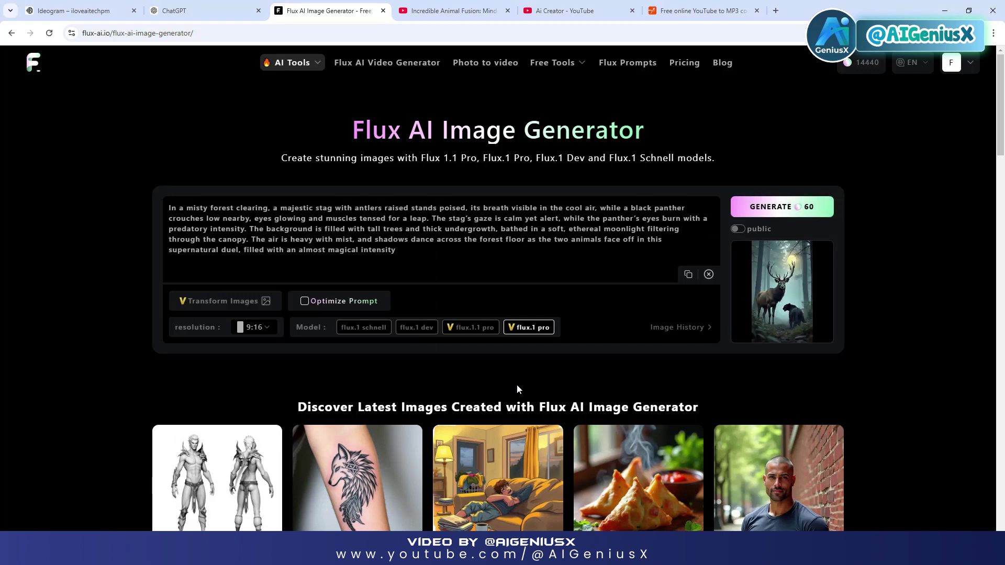
Step: Review the generated stag and panther image in its details, and remix it with the same prompt to produce another version
scroll(413, 387, down, 1)
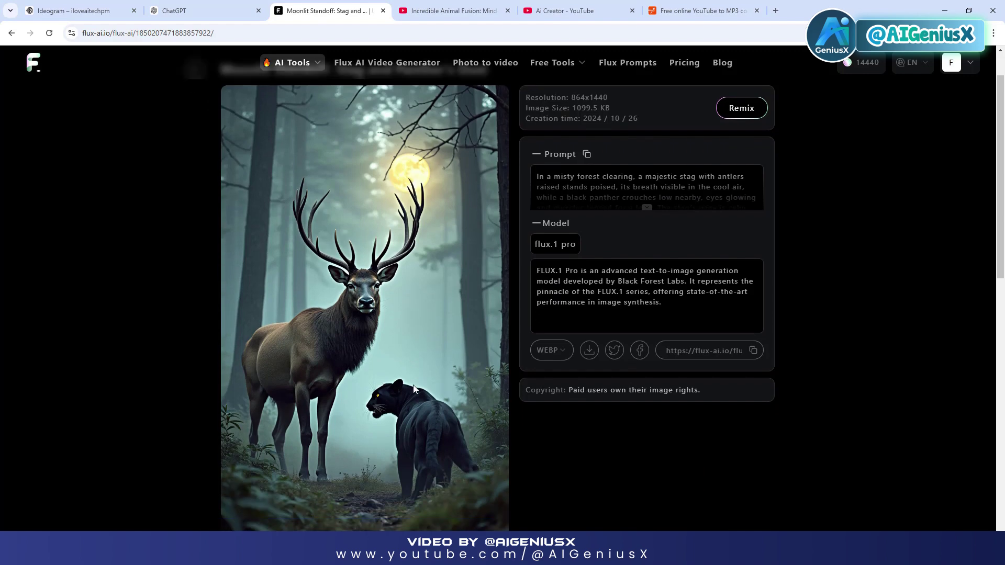
scroll(414, 388, down, 1)
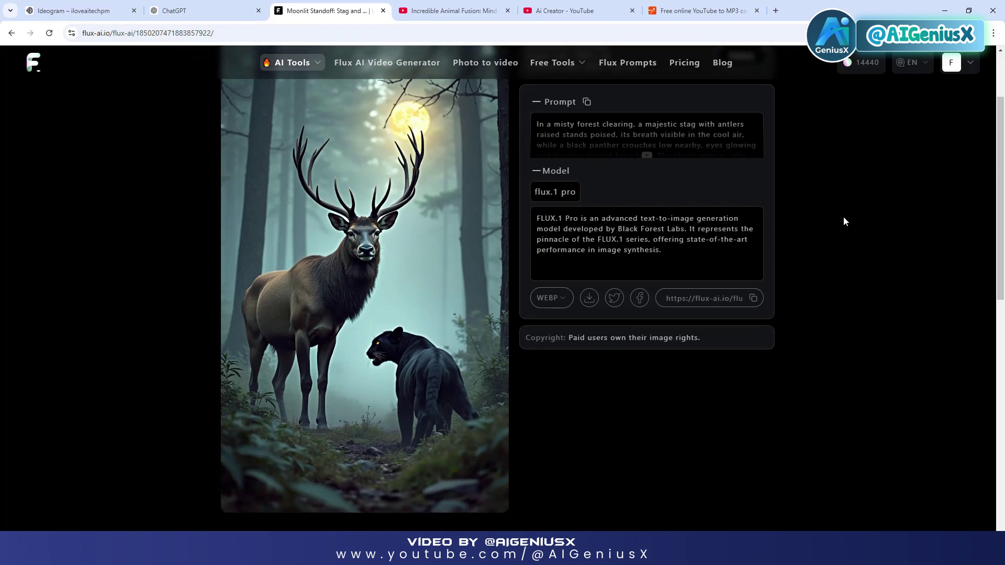
scroll(650, 162, up, 2)
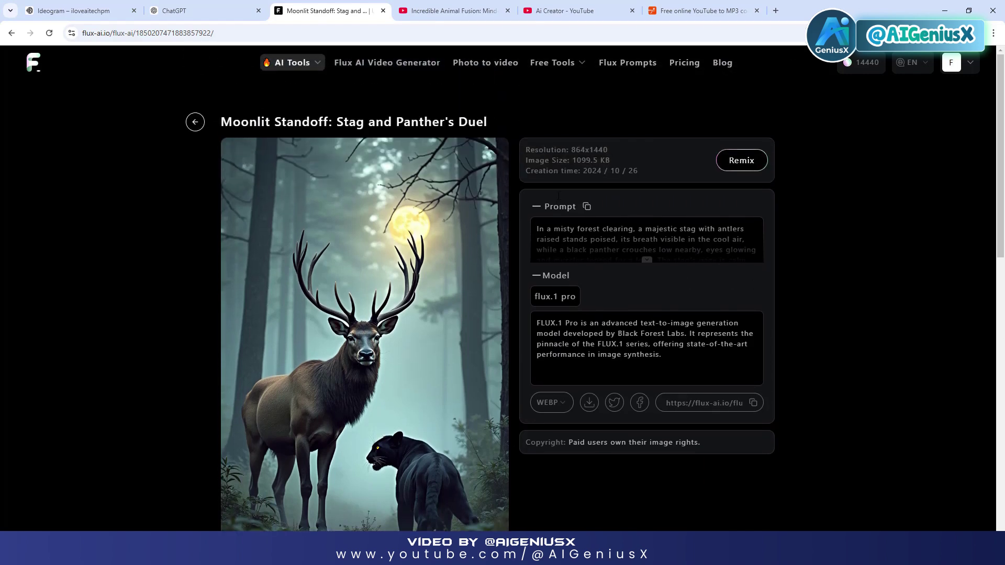
click(741, 160)
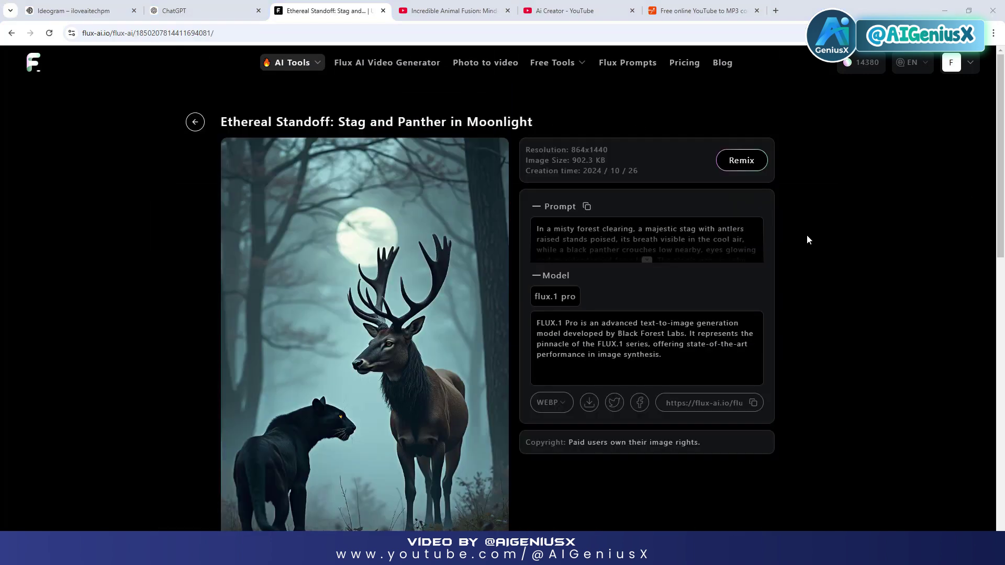
Step: Review the new version of the stag and panther image and download it as a PNG
scroll(435, 339, down, 3)
scroll(436, 351, up, 3)
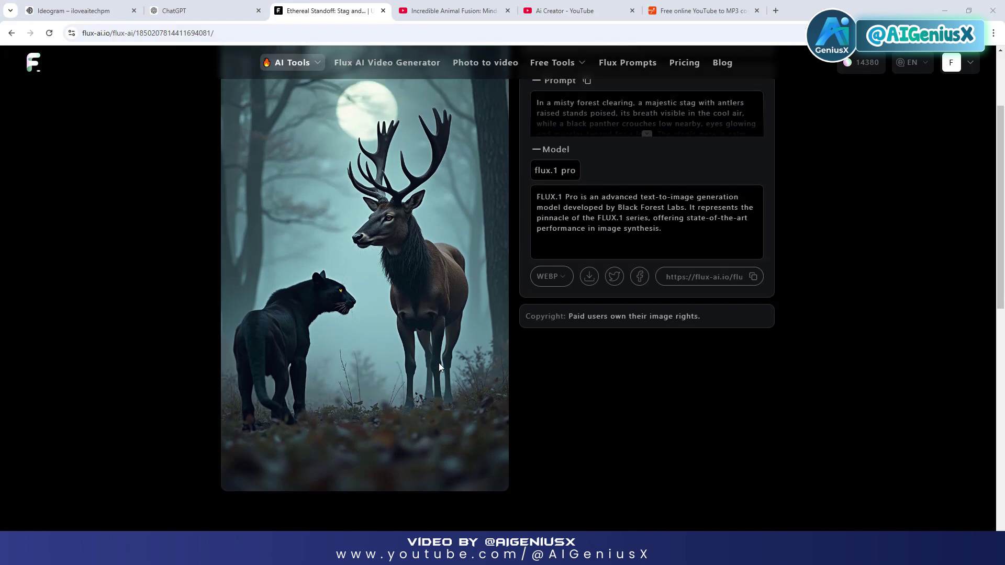
click(551, 402)
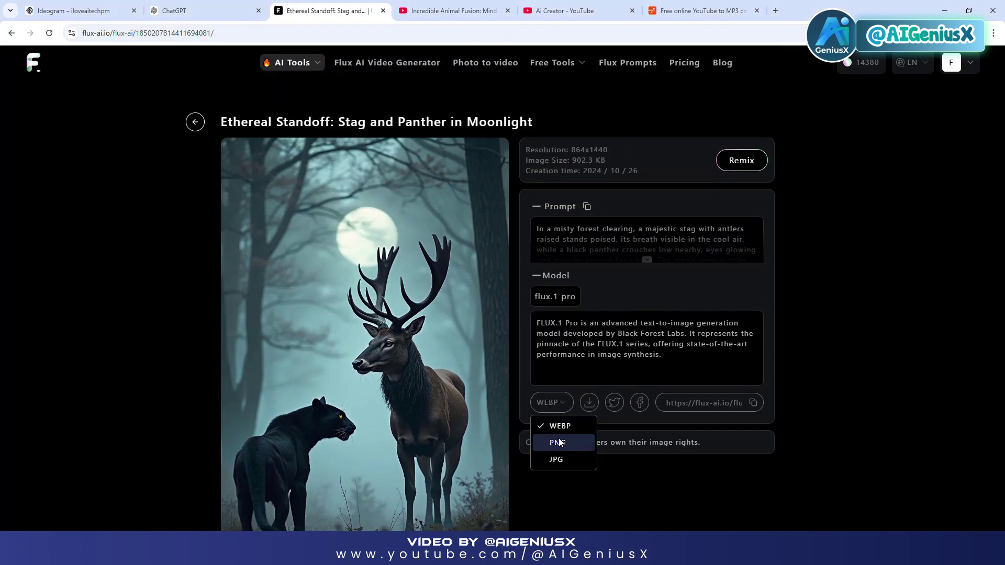
click(556, 443)
click(584, 402)
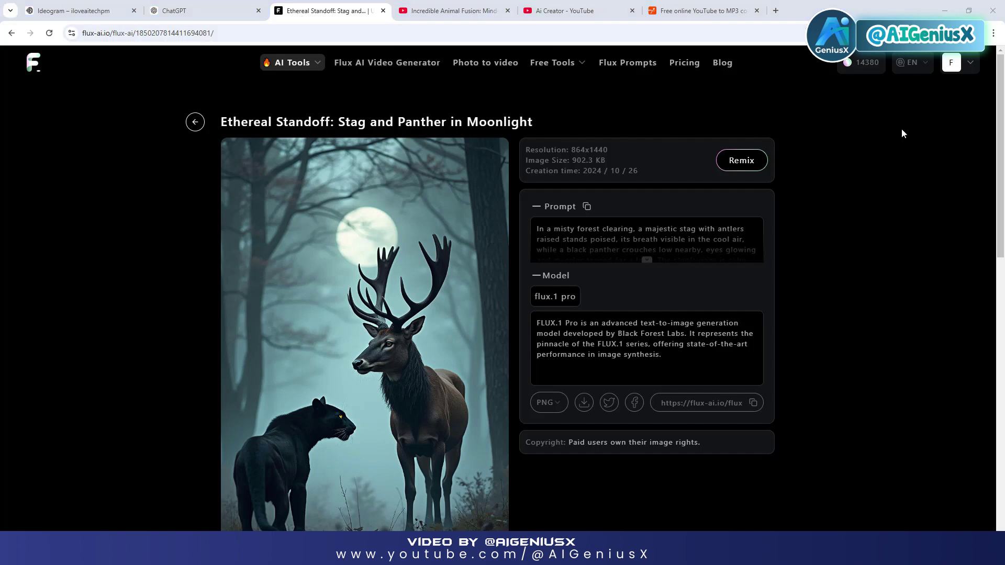
Step: Remix the image with the prompt about a fierce silver wolf and a circling eagle on a snowy hill, and generate it
click(739, 160)
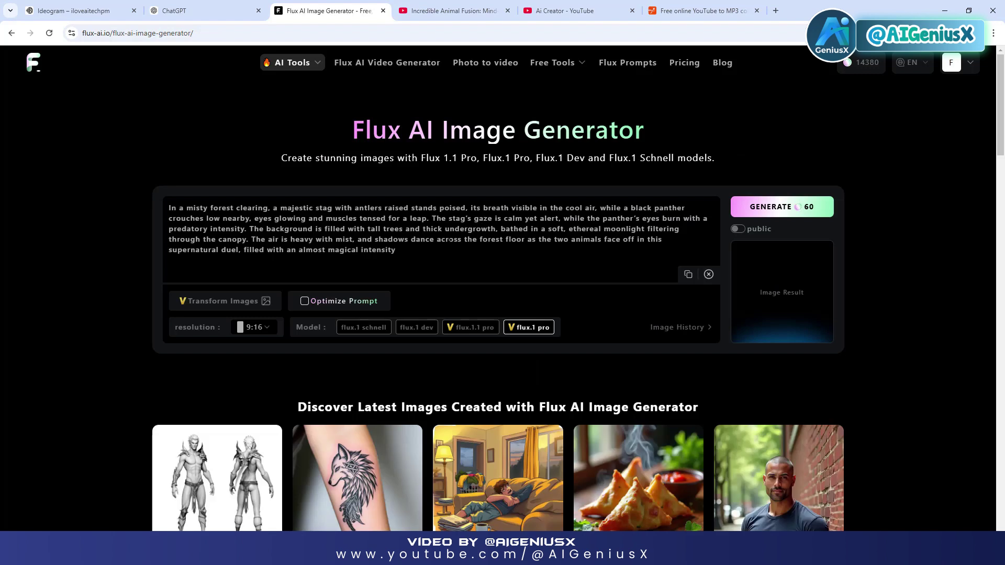
key(ctrl+a)
key(ctrl+v)
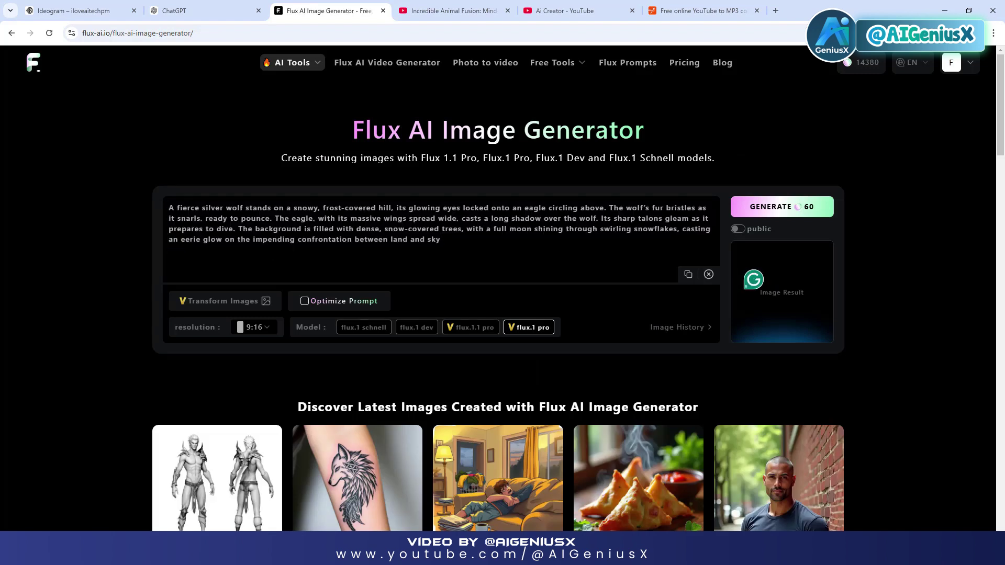
click(767, 209)
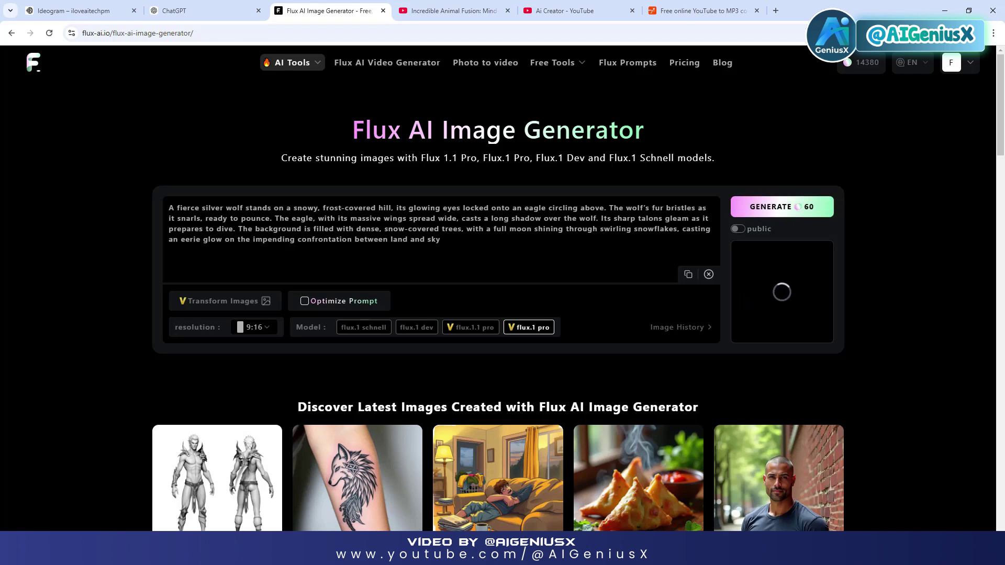
Step: Open the details of the generated wolf and eagle image and download it as a PNG
mouse_move(780, 295)
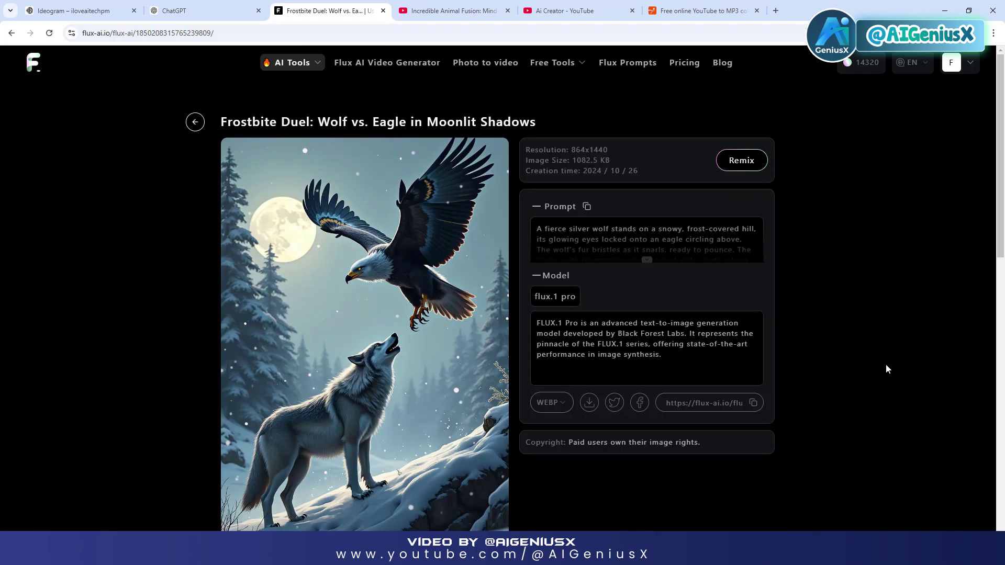
scroll(469, 349, down, 2)
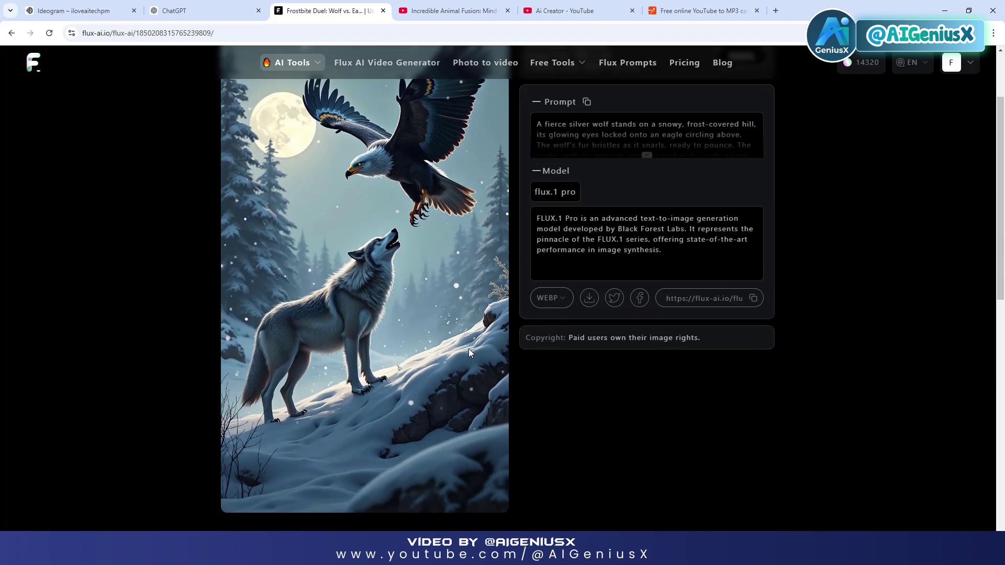
click(559, 300)
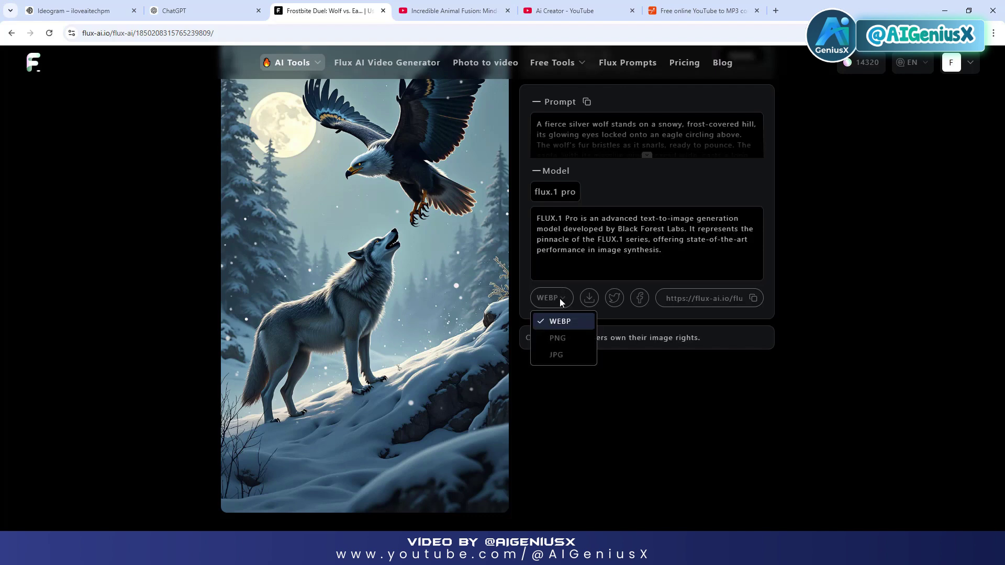
click(563, 338)
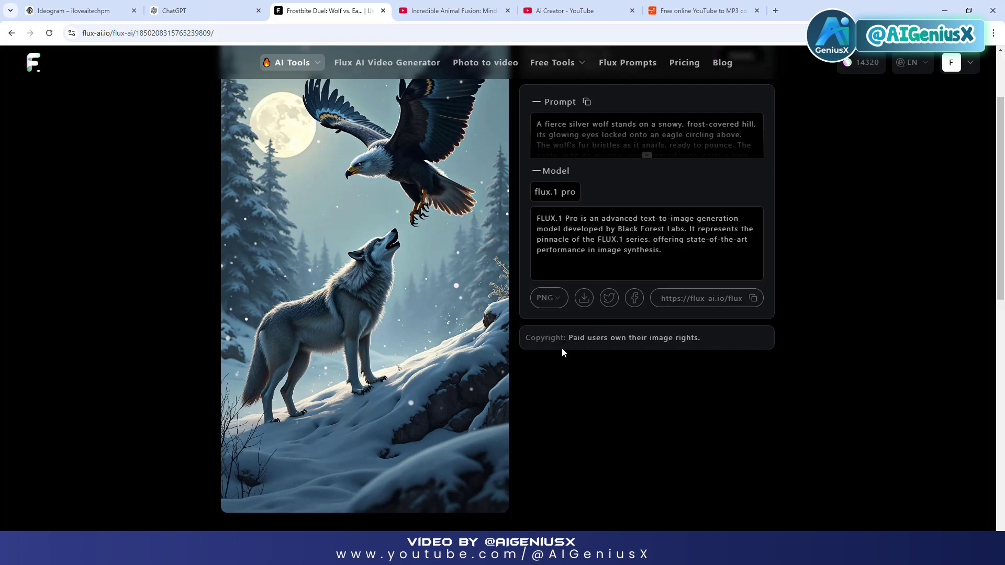
click(583, 298)
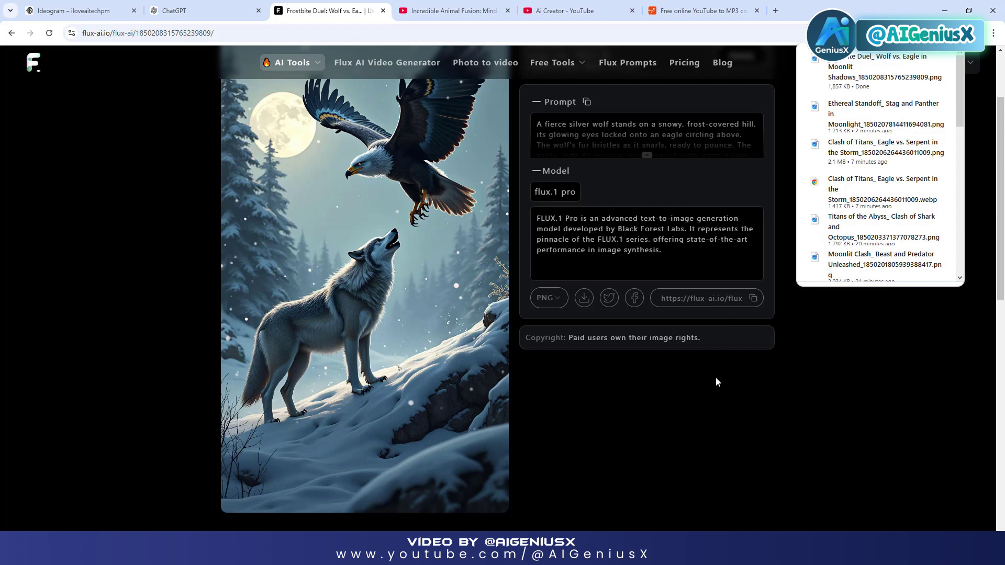
scroll(717, 382, up, 1)
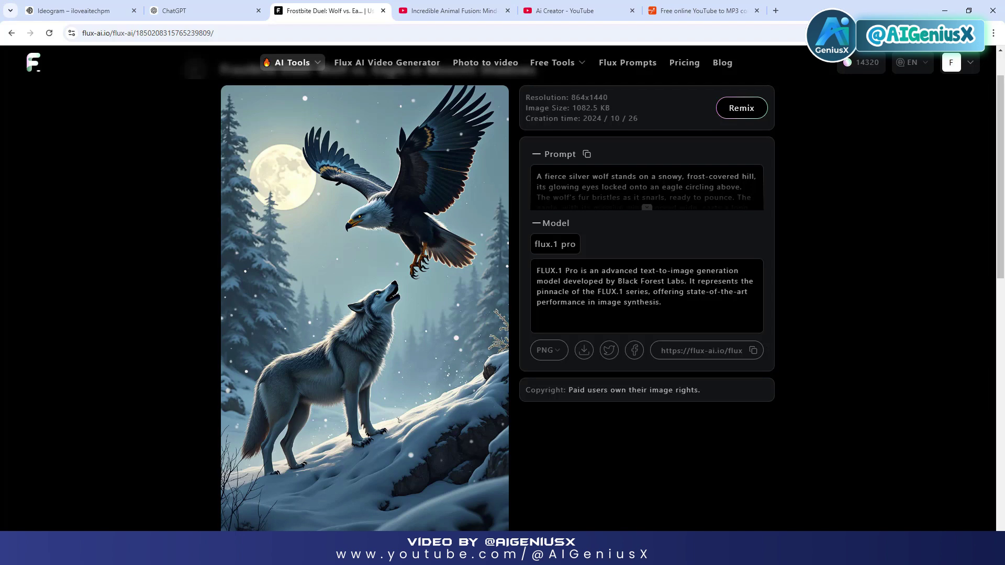
Step: Switch to ChatGPT and ask it to analyze each animal pair and write new image prompts describing the two animals' transformation into one strange, wonderful animal
click(199, 11)
scroll(844, 422, down, 1)
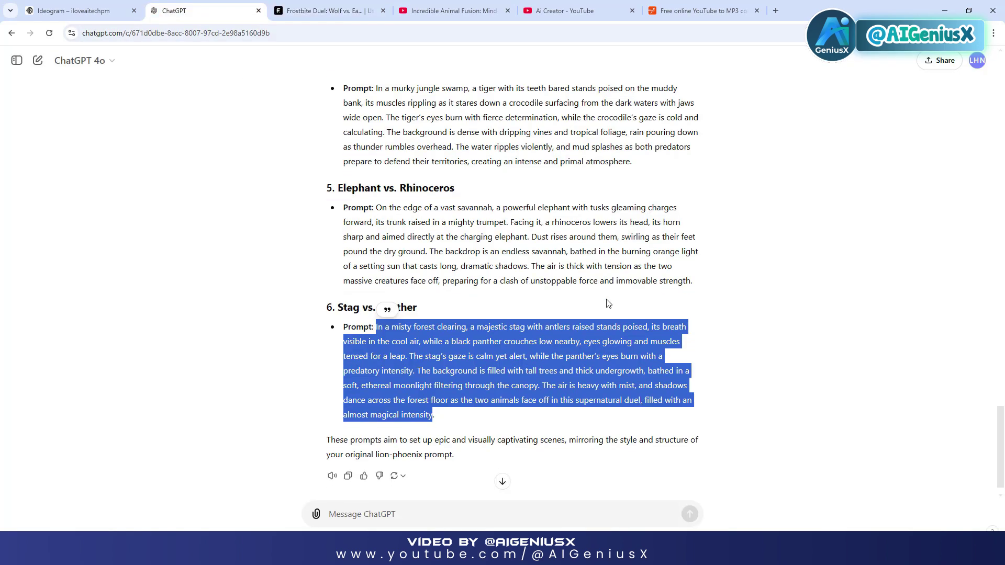
click(843, 421)
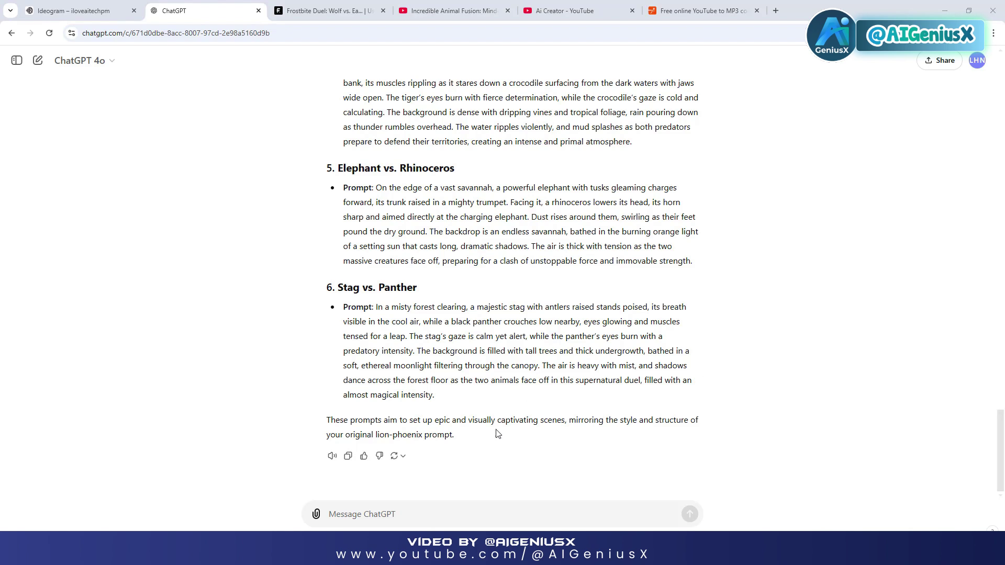
click(332, 511)
text(Okay next I need you to analyze each of the generated image prompts you just created to give me each pair of animals, feel free to create more generated image prompts with new ideas on how to describe the transformation of two animals together into a strange and wonderful animal image corresponding to each pair of animals. Do you understand what I mean?)
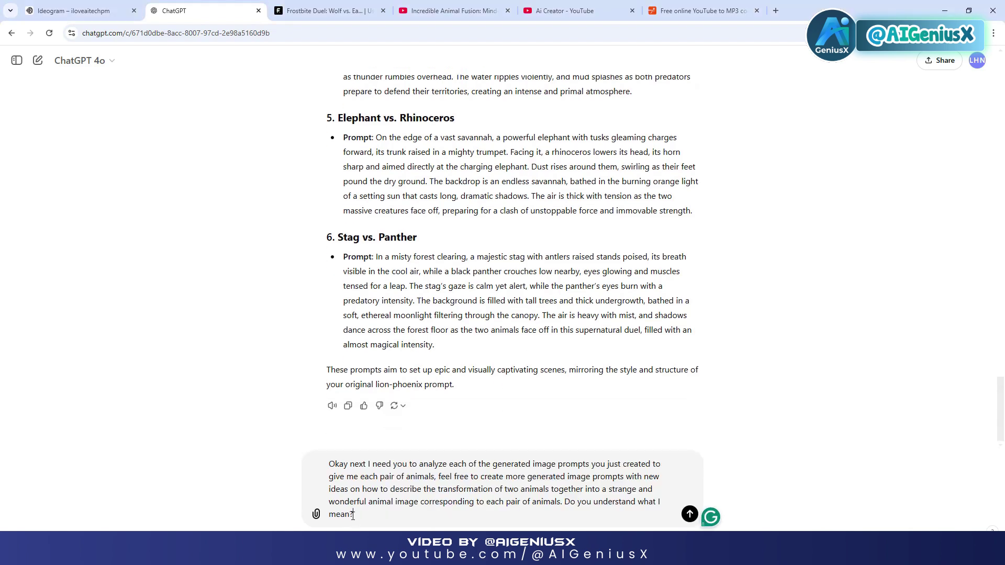
drag(360, 515, 330, 465)
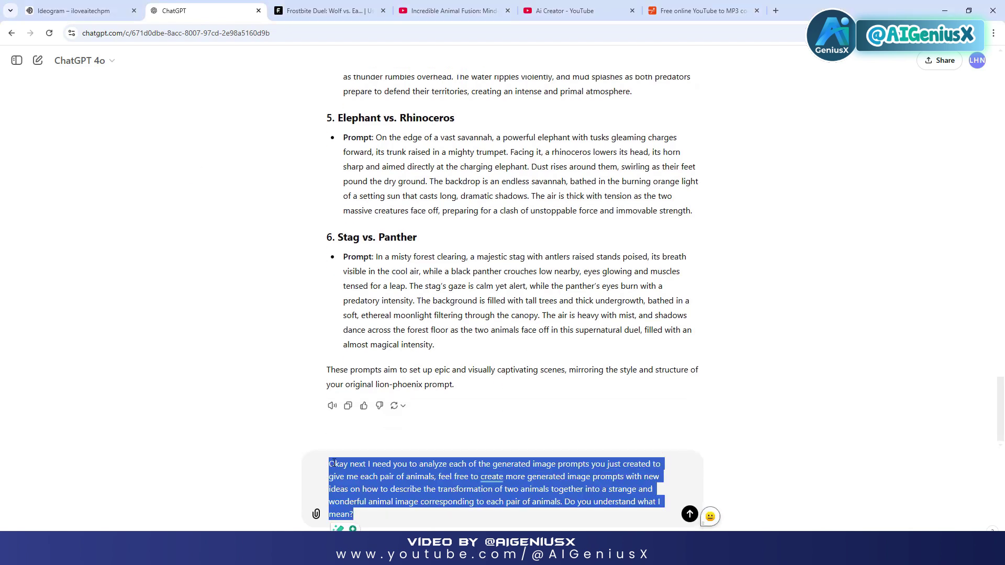
click(689, 513)
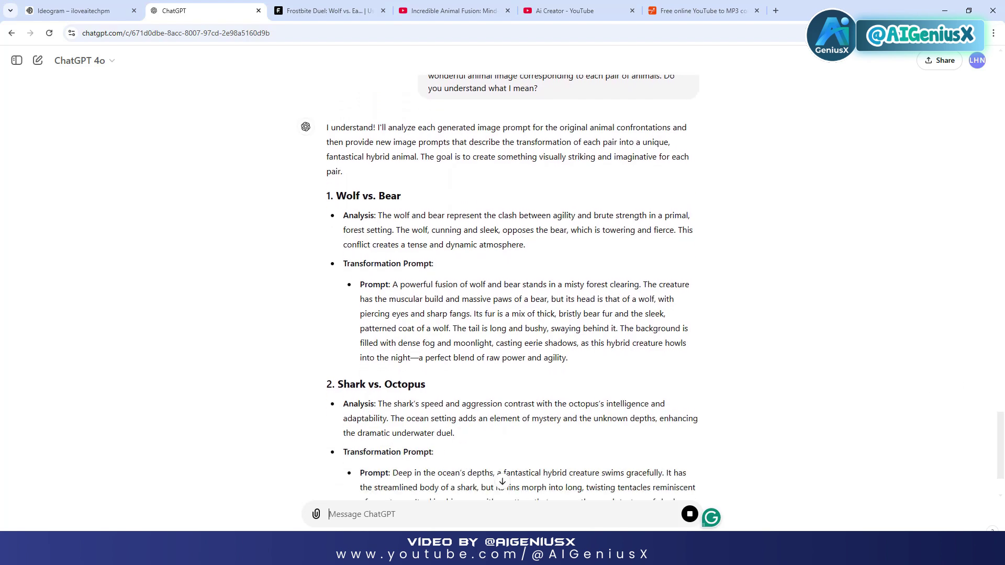
Step: Read through the new transformation prompts and copy the Stag vs. Panther one about a majestic hybrid creature in a moonlit mystical forest
scroll(766, 268, down, 3)
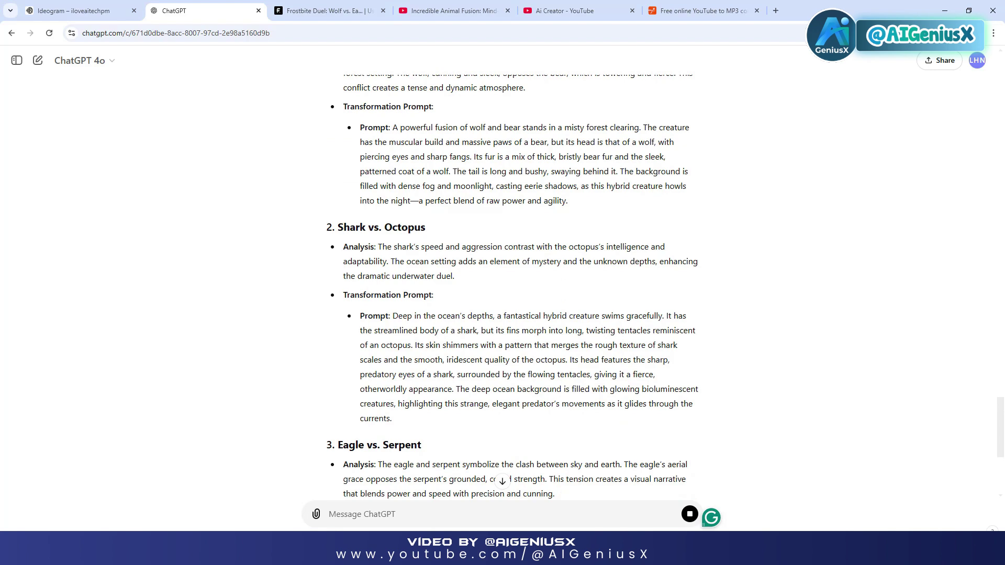
scroll(857, 243, down, 8)
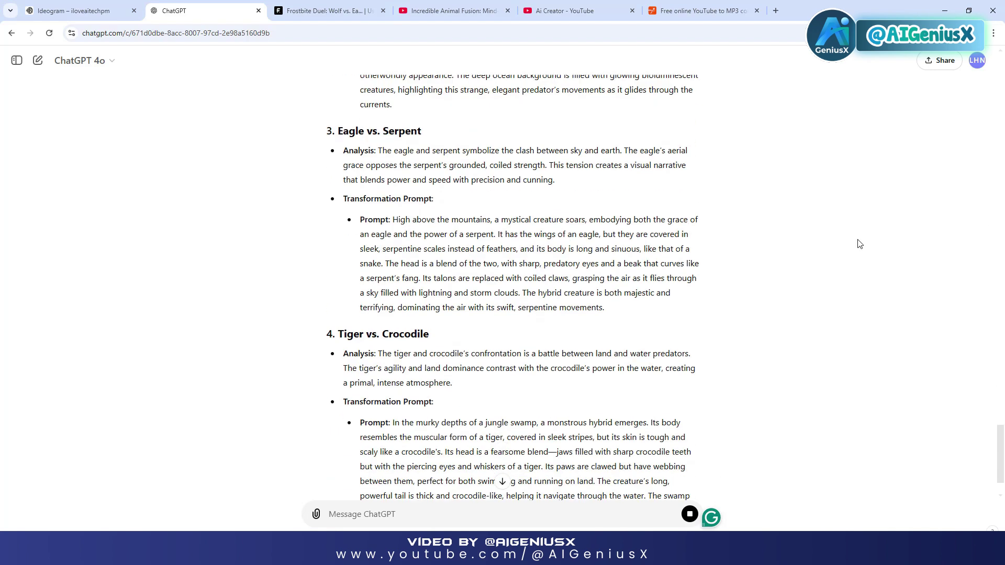
scroll(859, 243, down, 2)
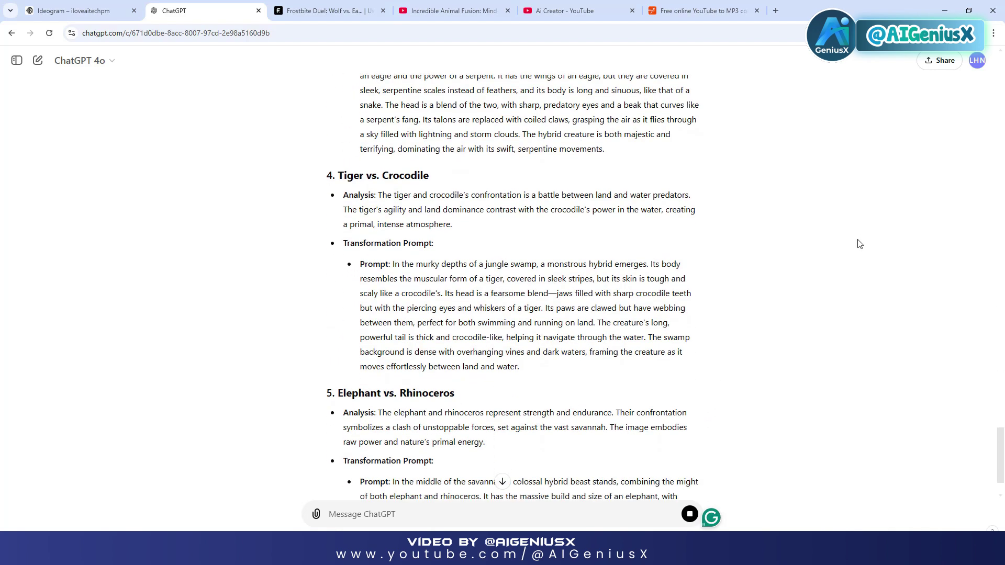
scroll(859, 243, down, 2)
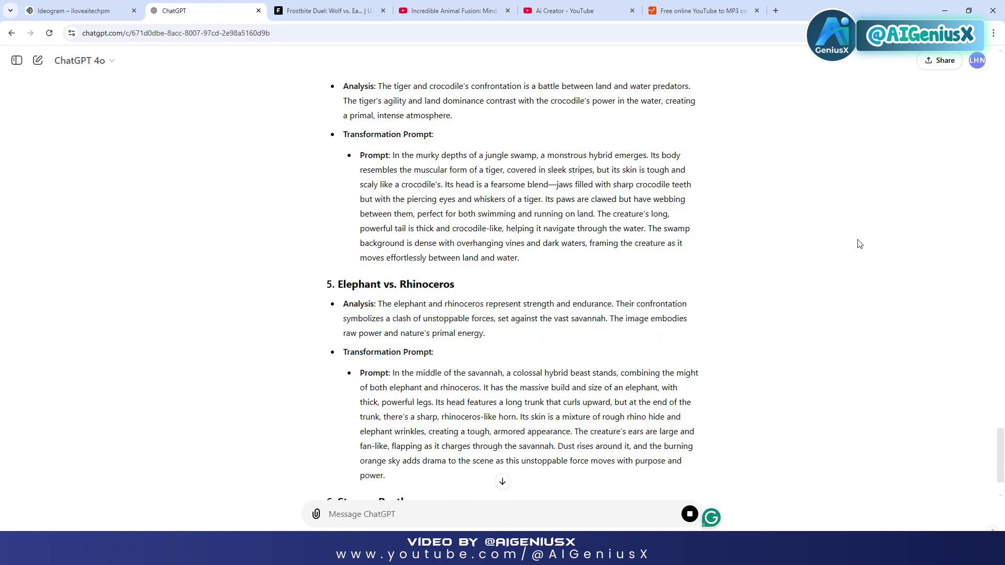
scroll(859, 244, up, 5)
scroll(859, 243, down, 10)
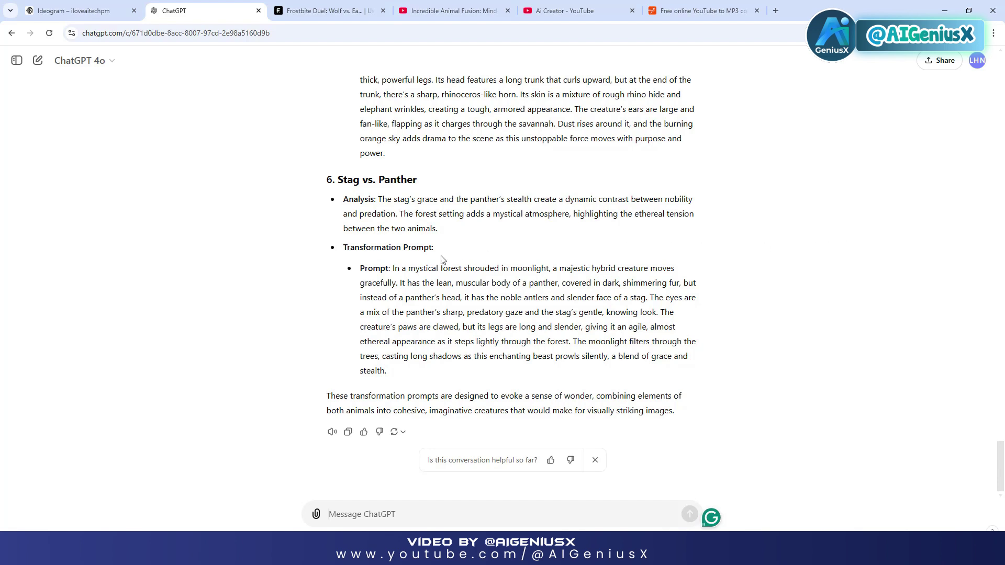
drag(393, 270, 386, 371)
key(ctrl+c)
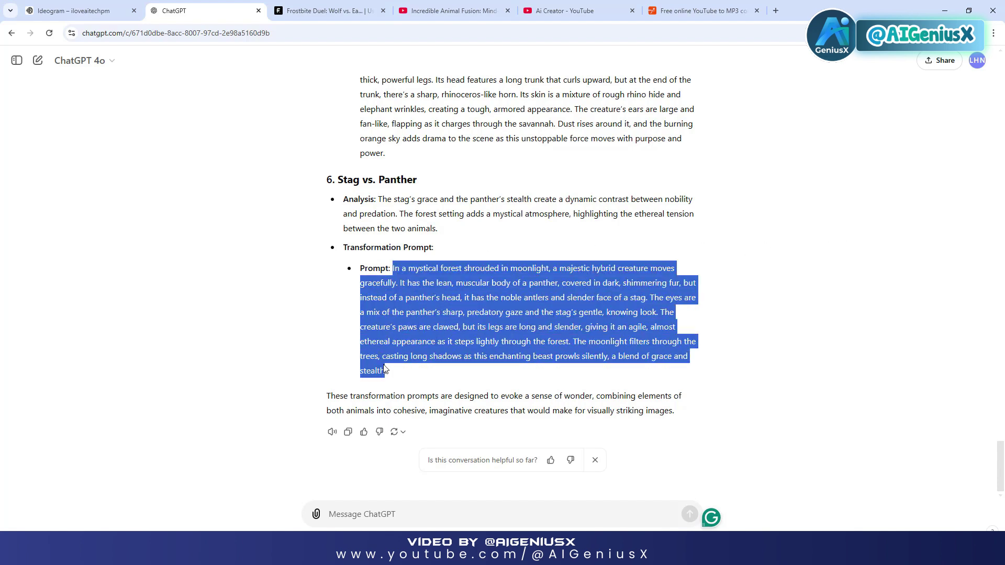
Step: Switch to Flux AI, replace the wolf and eagle prompt with the copied stag-panther hybrid prompt, and generate the image
click(325, 11)
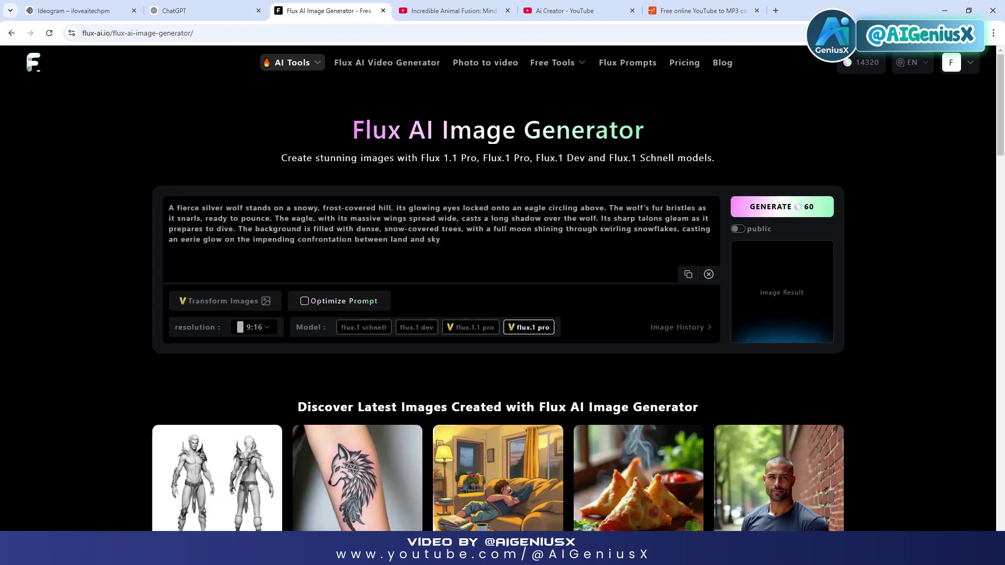
drag(445, 239, 140, 204)
right_click(183, 218)
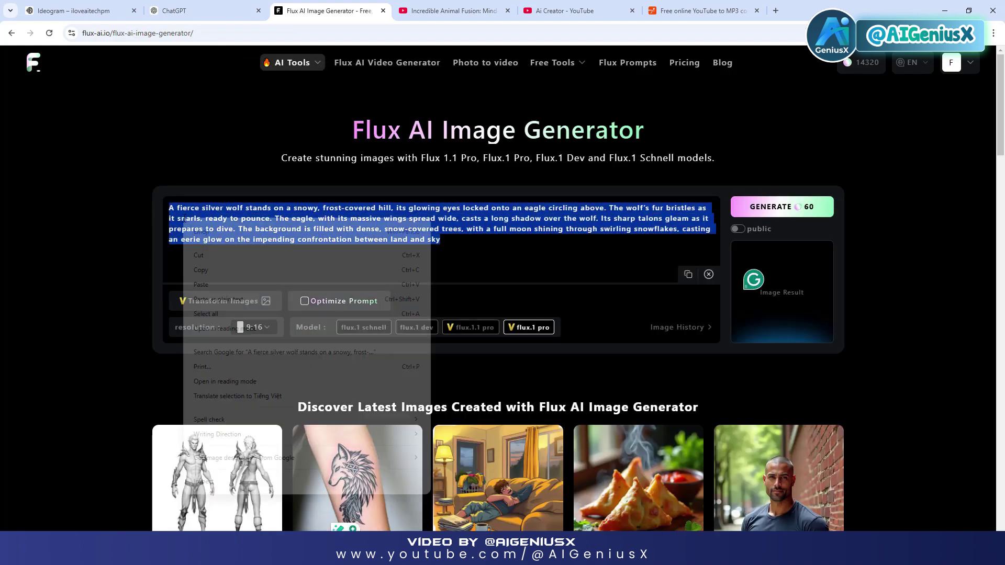
click(205, 284)
click(780, 206)
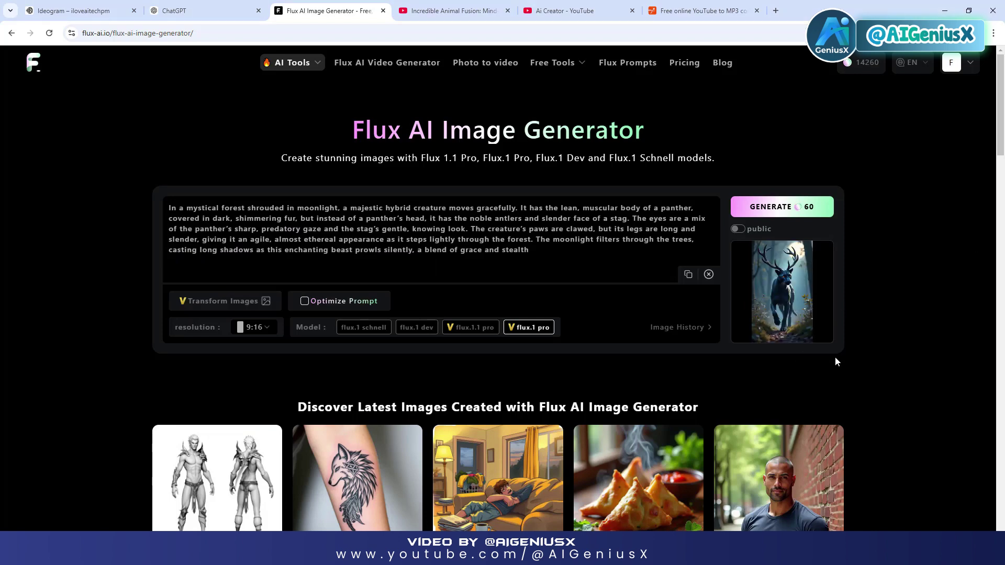
Step: Open the details of the generated stag-panther image and download it as a PNG
click(782, 299)
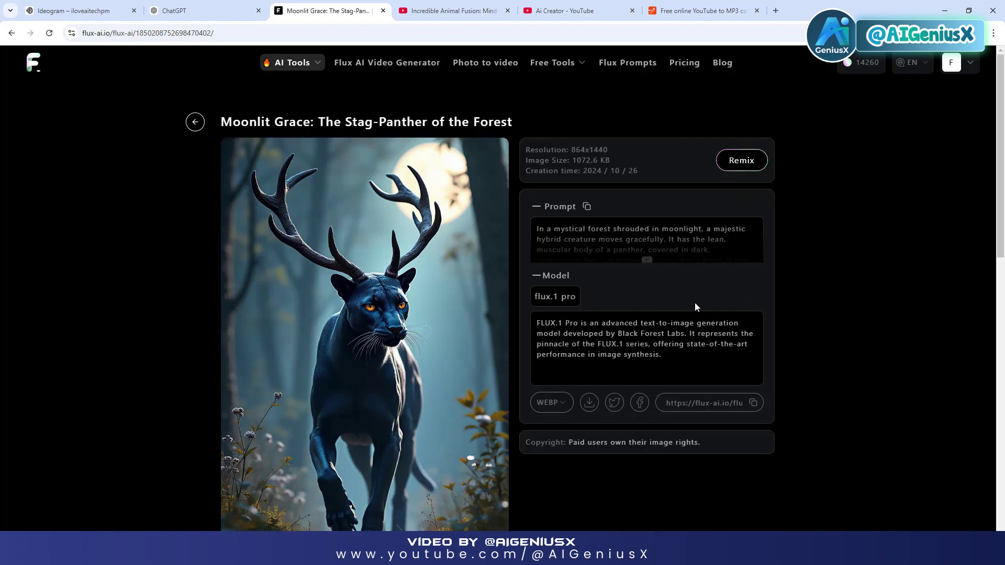
scroll(498, 317, down, 1)
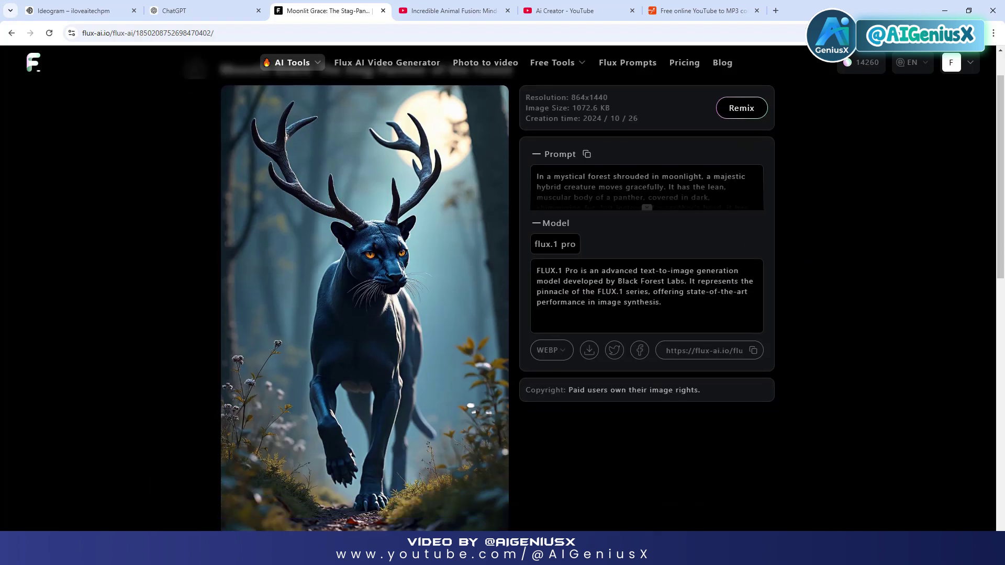
click(550, 350)
click(555, 390)
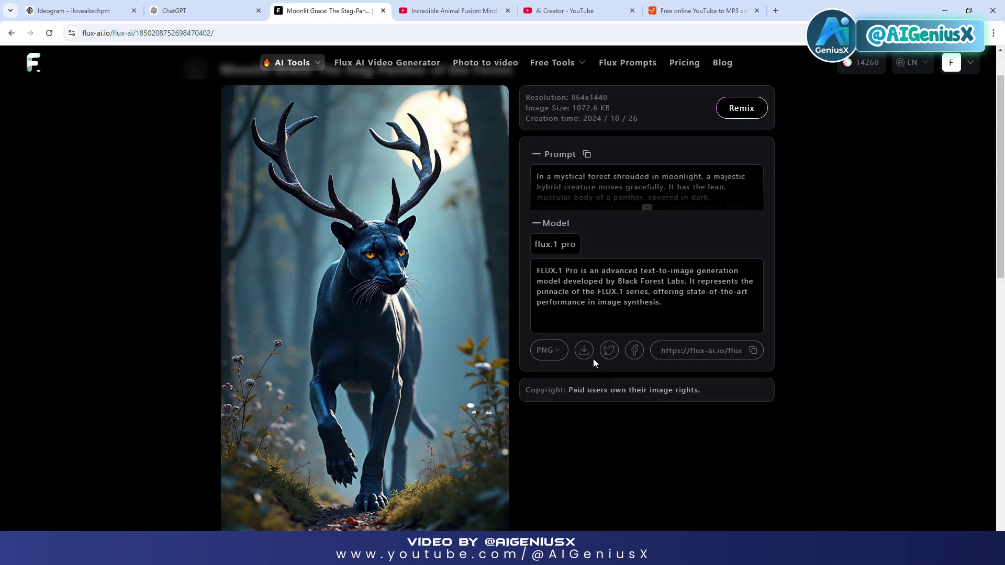
click(584, 351)
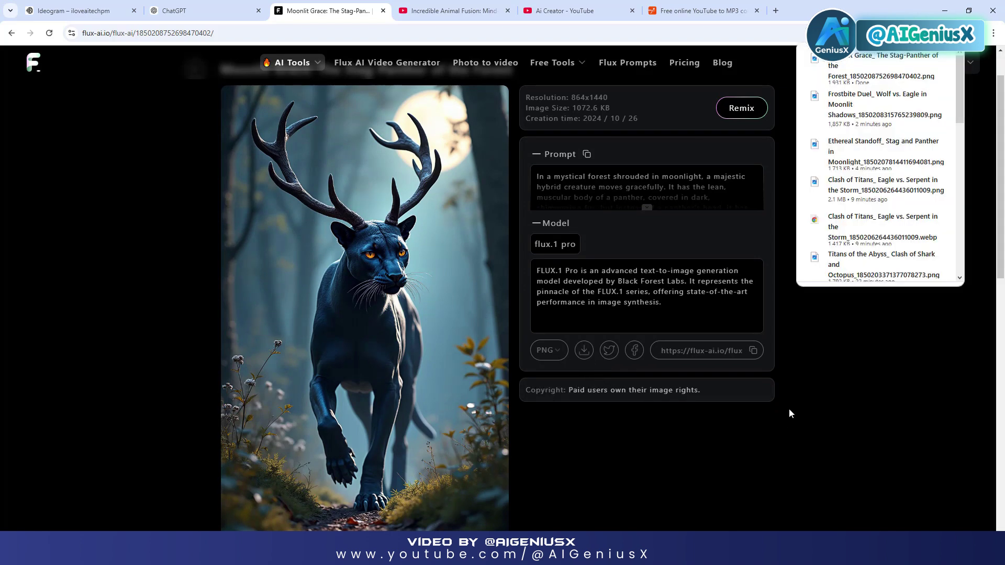
Step: Return to ChatGPT and copy the Eagle vs. Serpent transformation prompt about a mystical creature soaring high above the mountains
click(193, 12)
scroll(462, 249, up, 4)
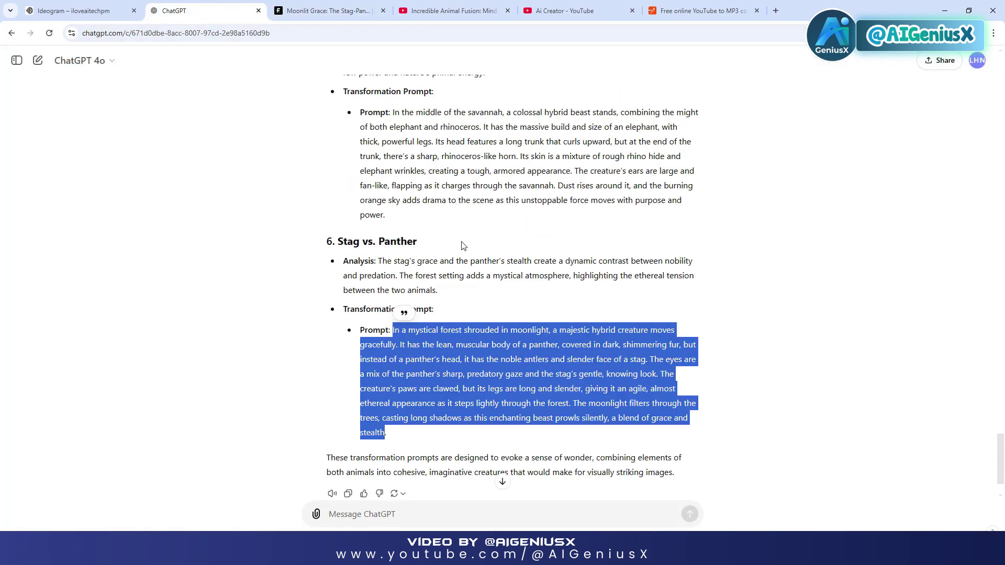
scroll(462, 246, up, 8)
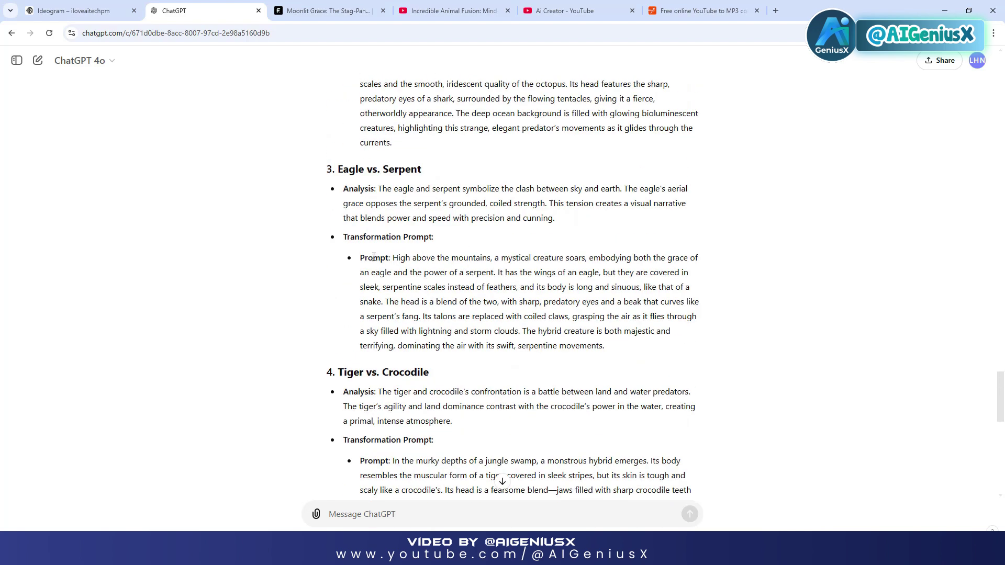
drag(390, 257, 603, 346)
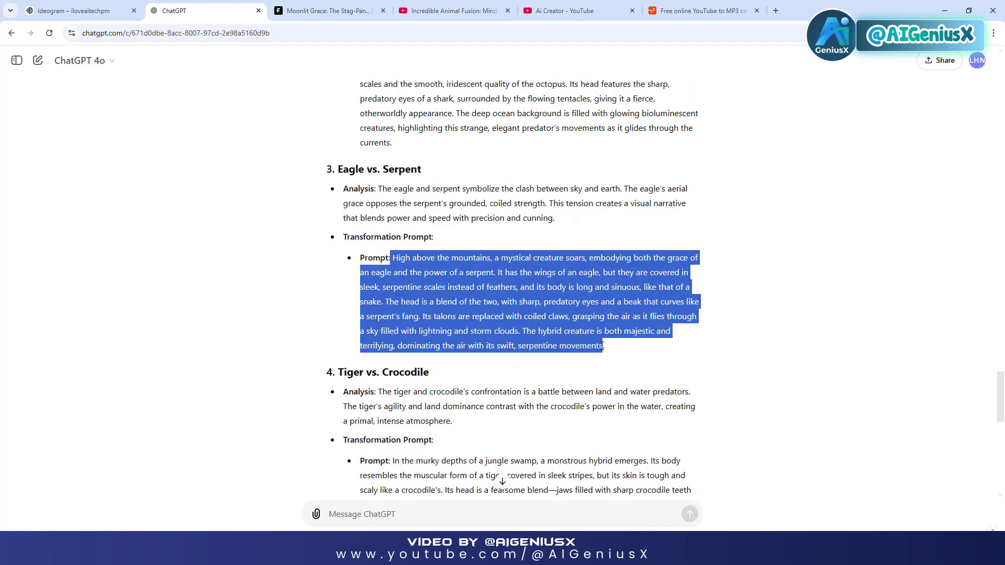
right_click(553, 285)
click(565, 294)
Step: Remix the stag-panther image in Flux AI with the copied eagle-serpent hybrid prompt and generate it
click(313, 5)
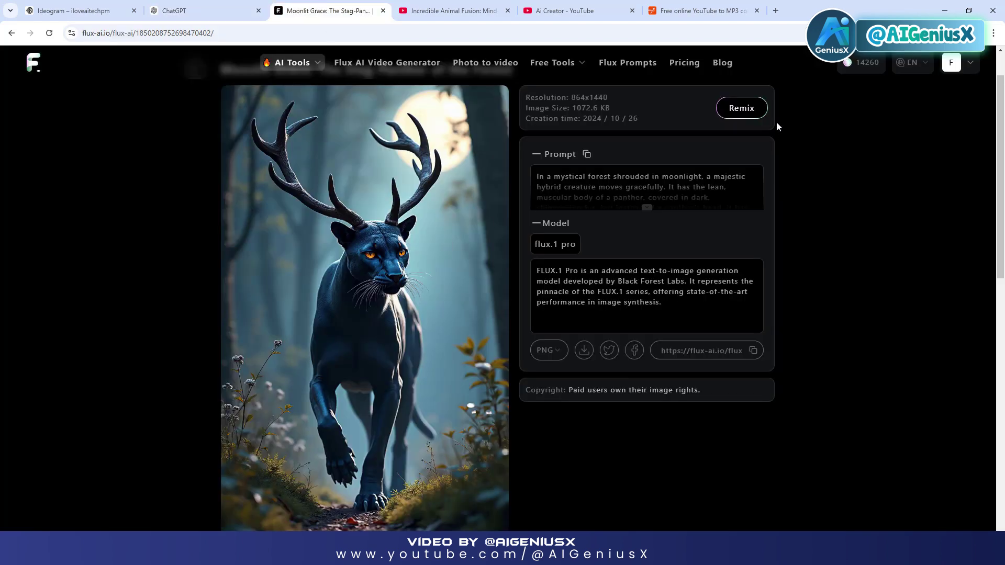
click(742, 108)
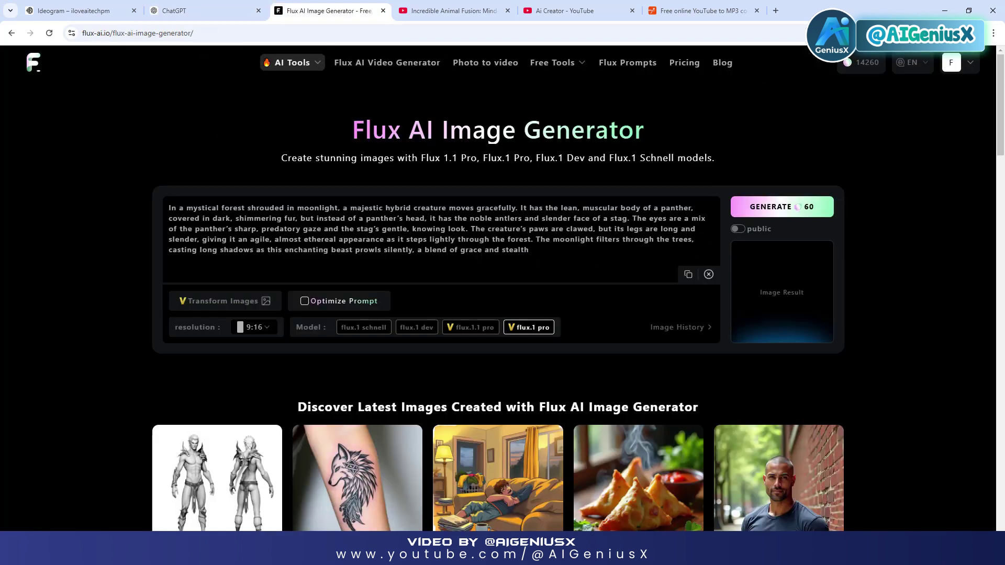
drag(529, 250, 169, 208)
right_click(173, 209)
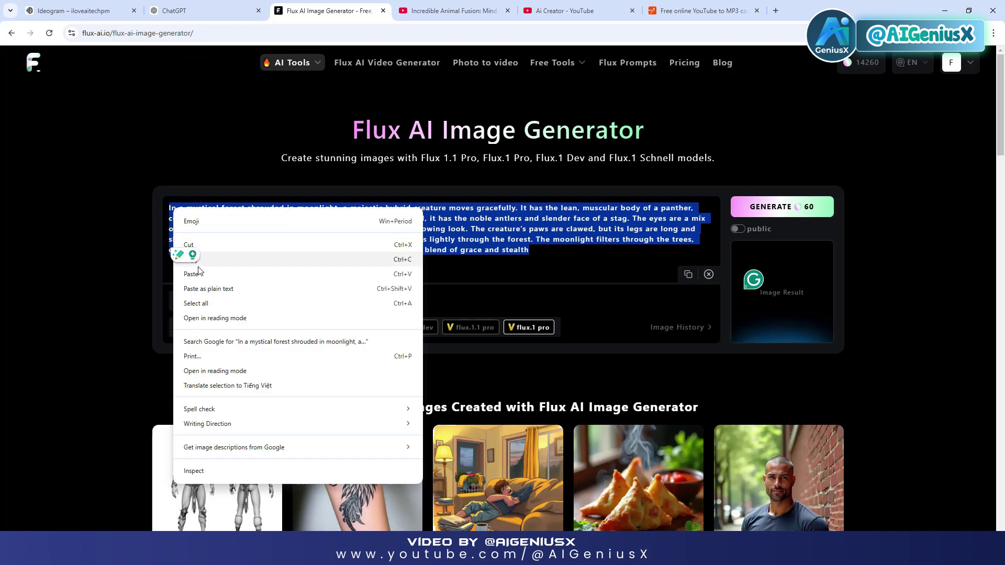
click(192, 273)
click(782, 207)
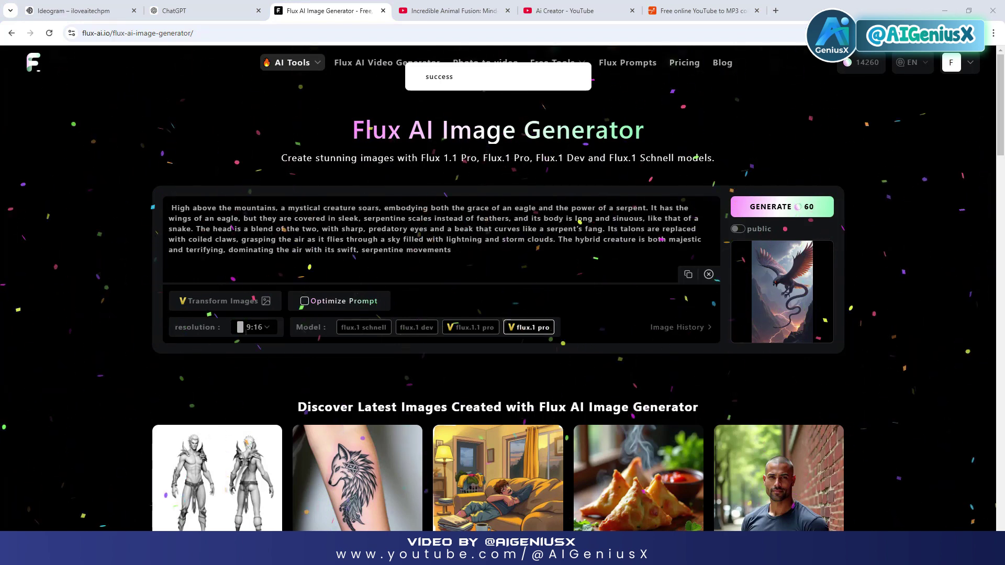
Step: Review the generated eagle-serpent image in its details and remix it with the same prompt to produce another version
mouse_move(791, 288)
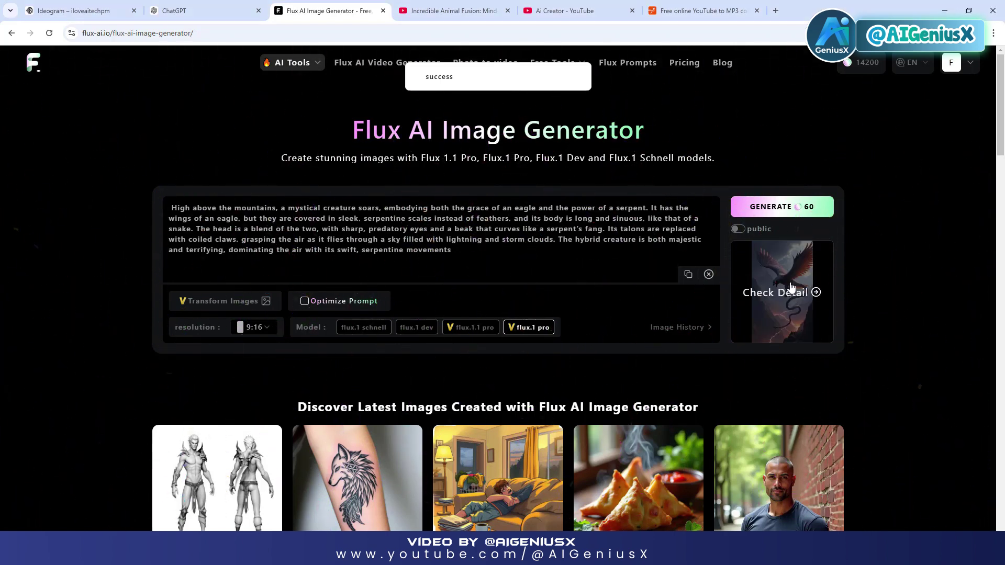
click(791, 287)
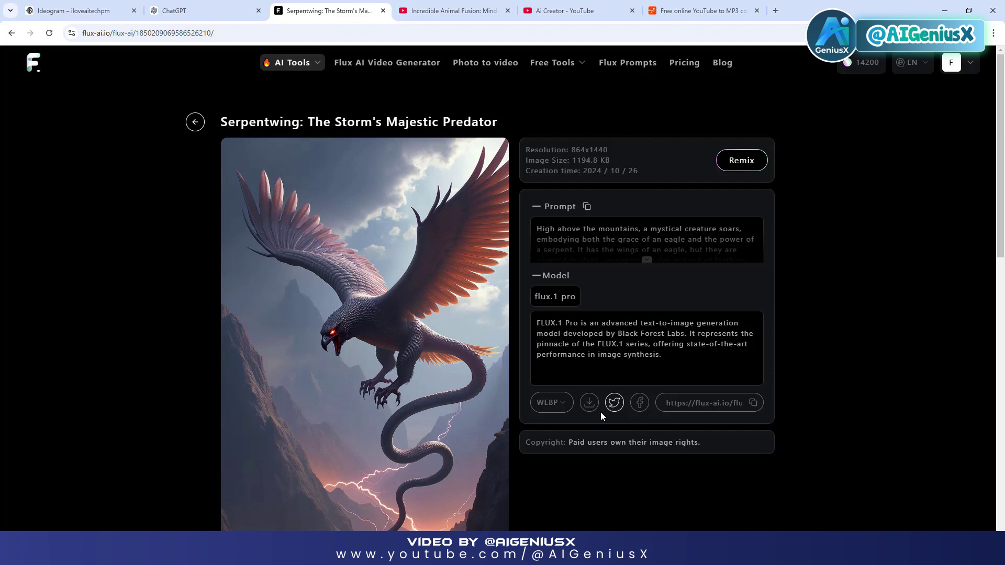
click(749, 162)
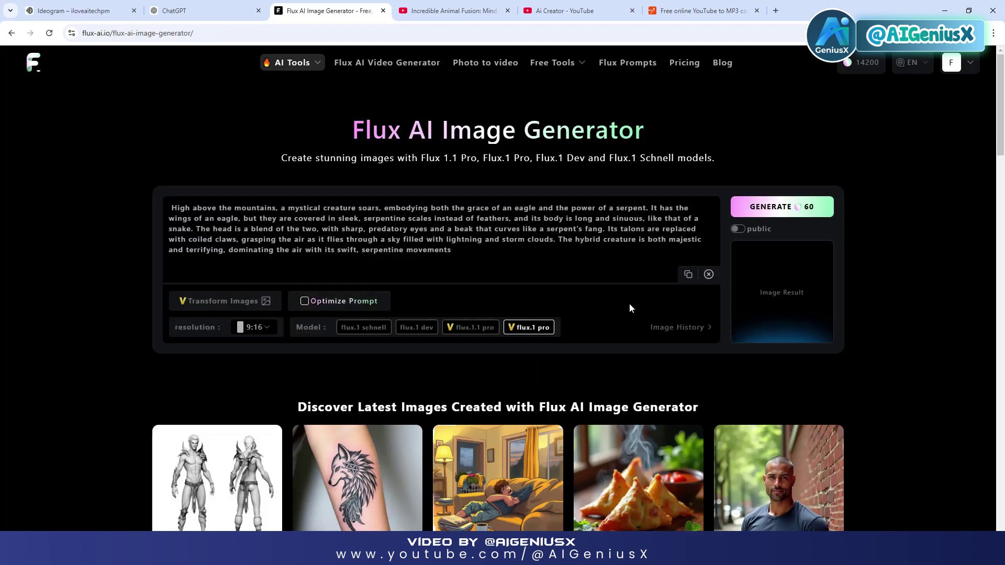
click(778, 215)
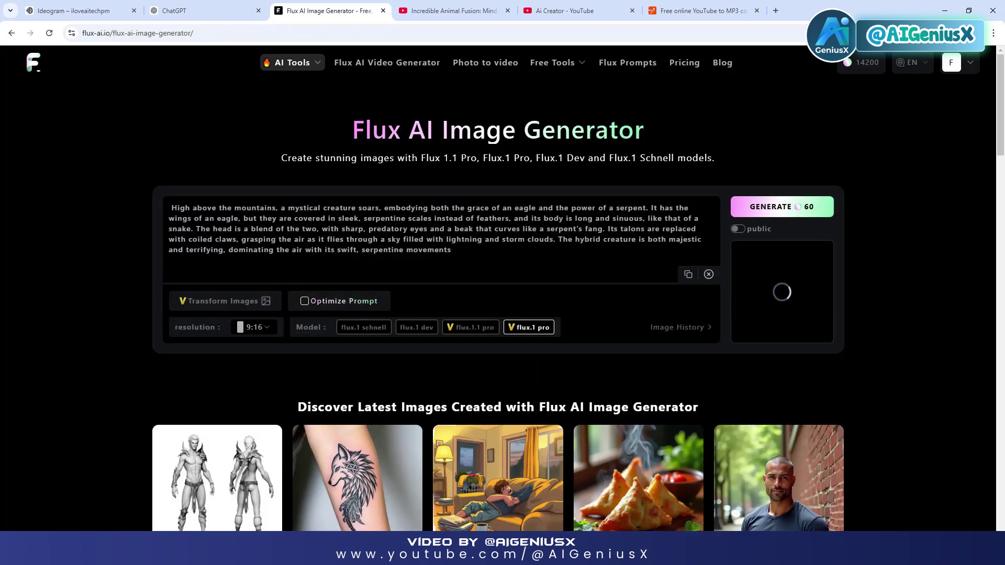
Step: Examine the second eagle-serpent version in full in its details and remix it to produce a third version
mouse_move(240, 555)
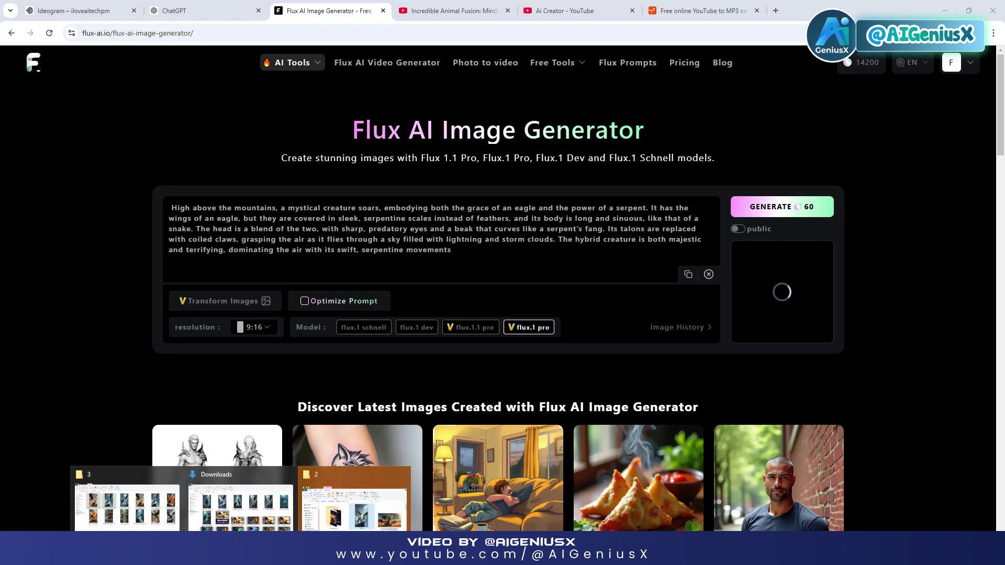
click(782, 244)
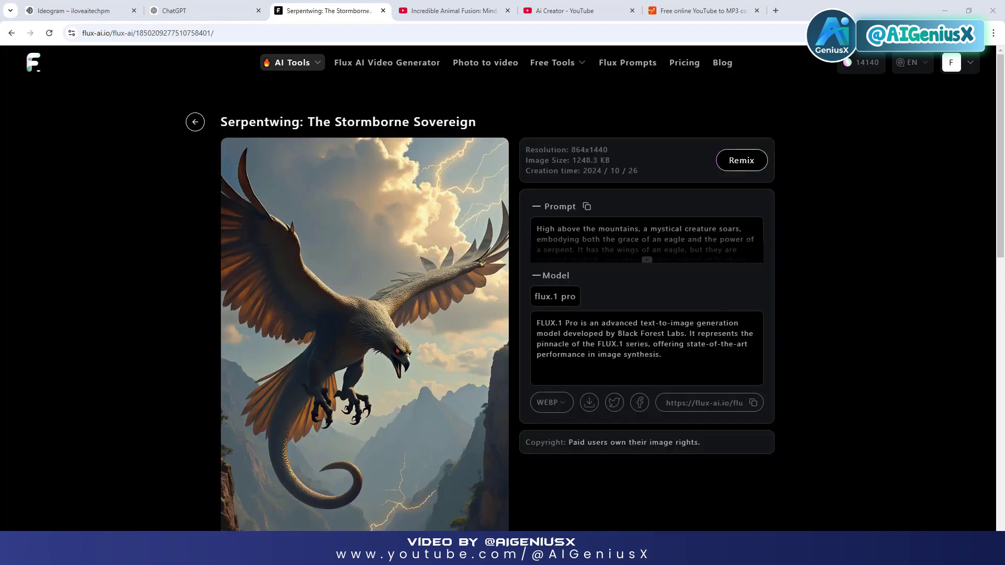
scroll(679, 282, down, 1)
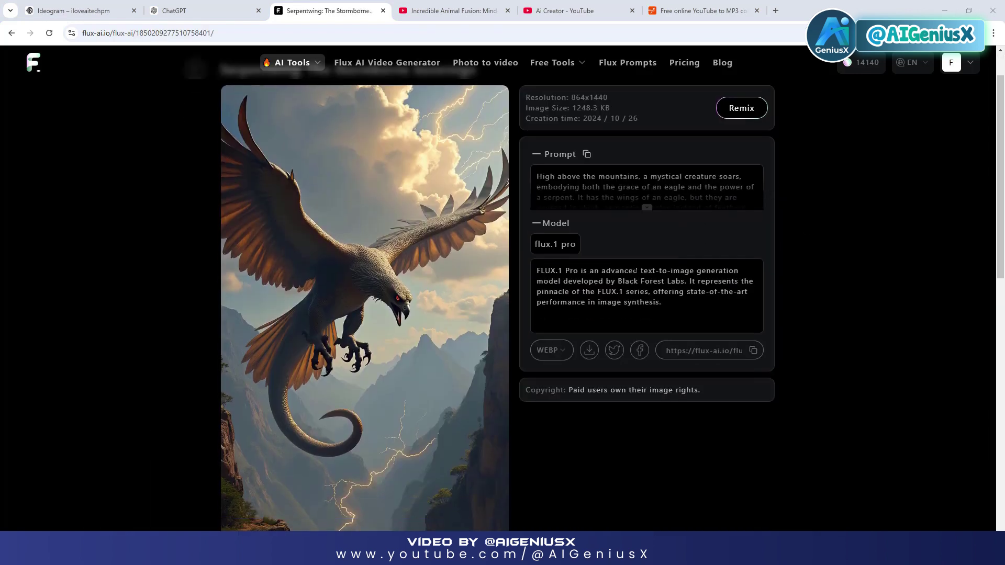
scroll(494, 235, down, 1)
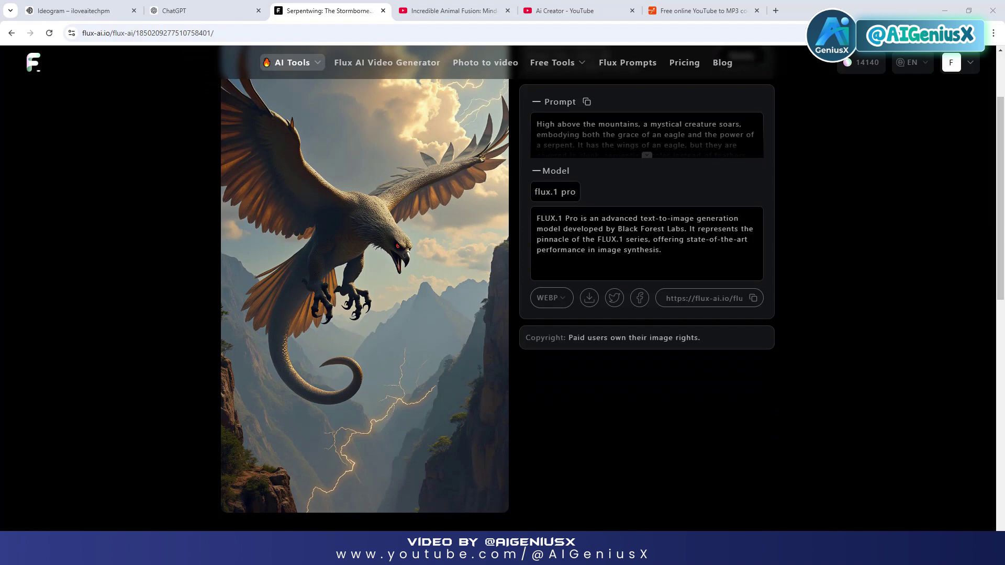
scroll(674, 177, up, 2)
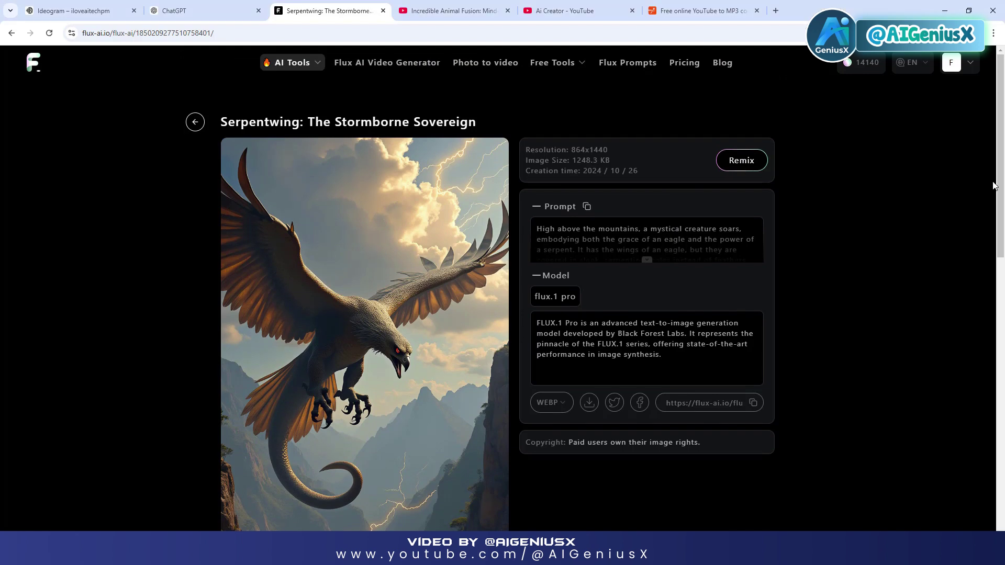
click(741, 163)
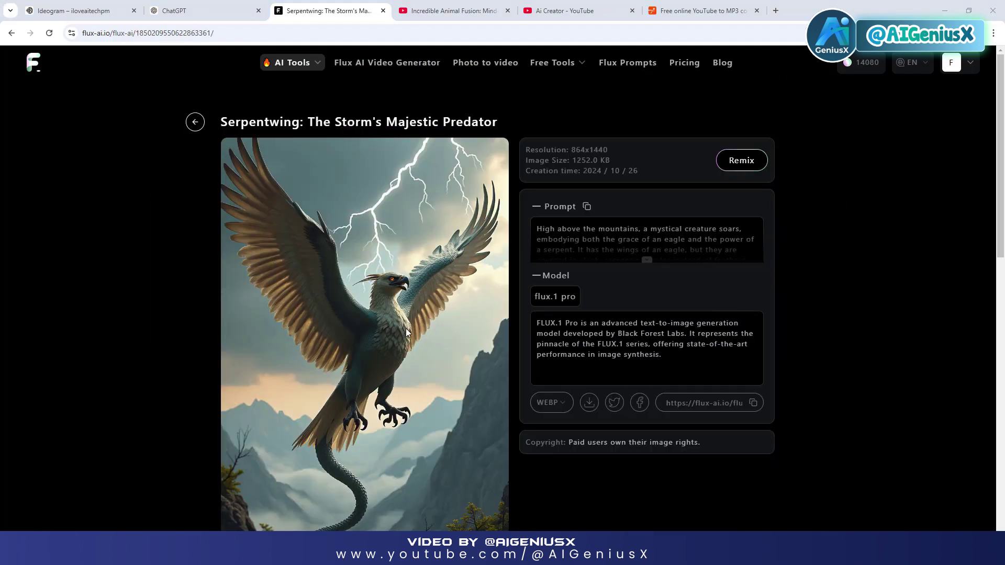
Step: Review the full eagle-serpent hybrid image and download it as a PNG
scroll(406, 331, down, 3)
scroll(406, 331, up, 2)
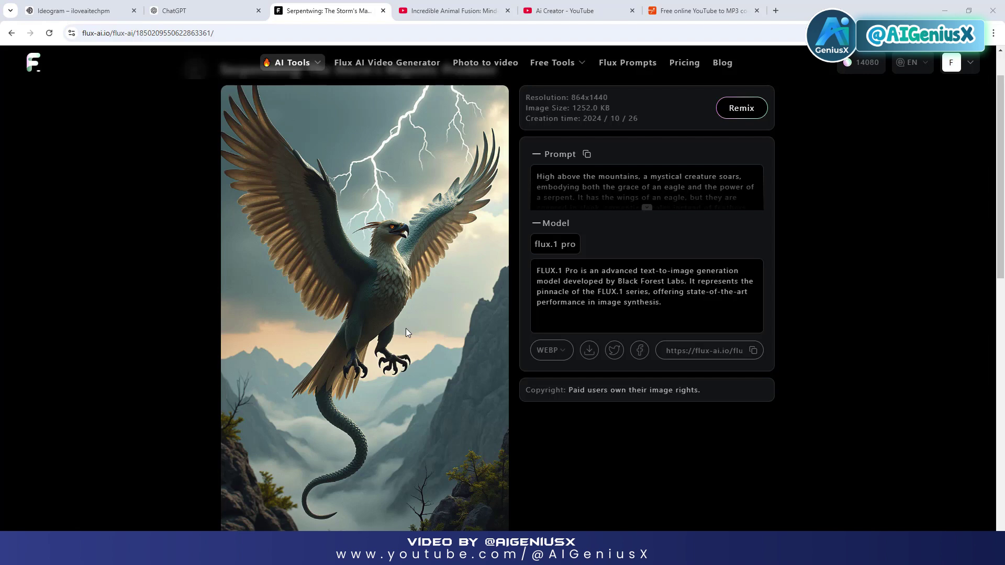
click(549, 350)
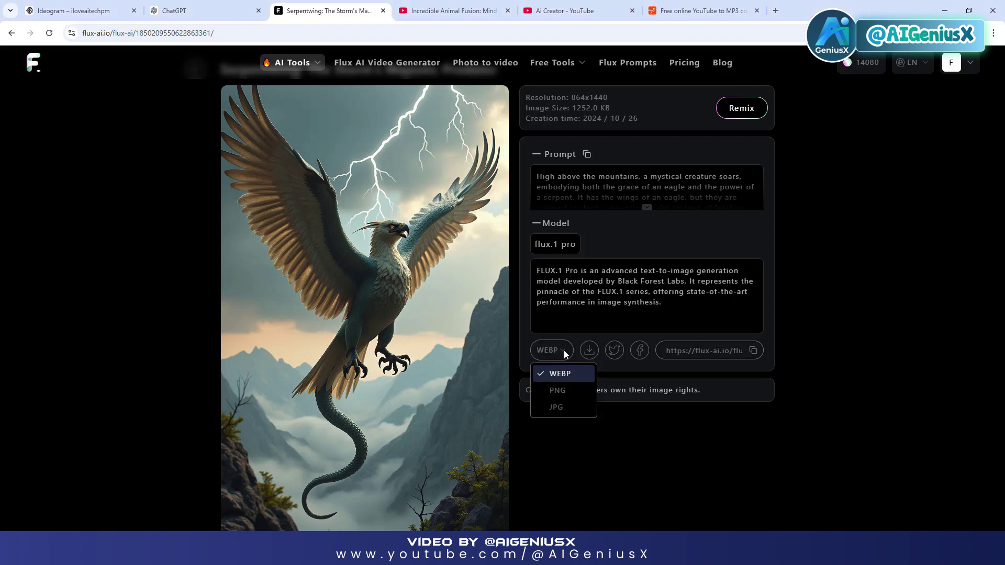
click(558, 386)
click(584, 350)
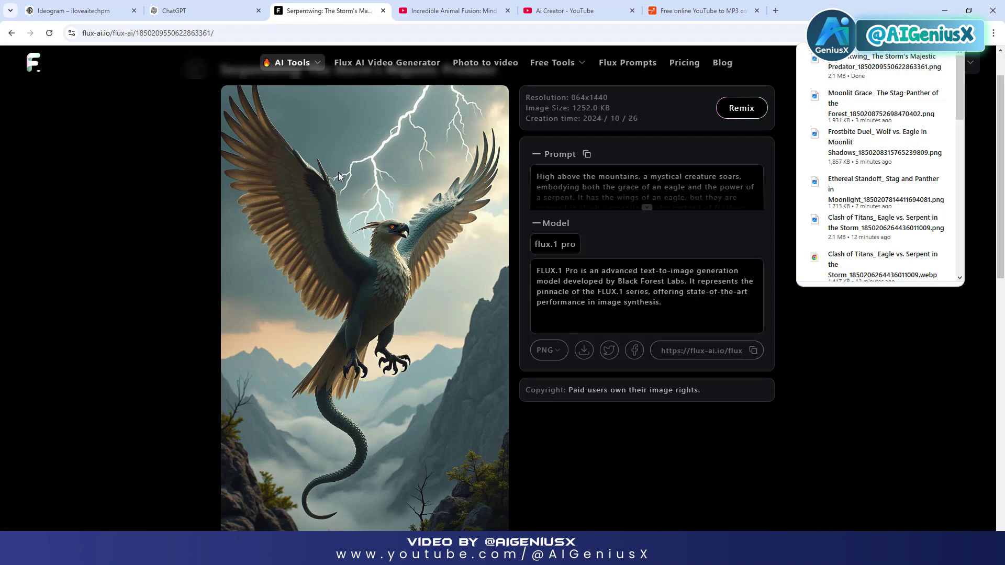
Step: Return to ChatGPT and copy the Shark vs. Octopus transformation prompt about a hybrid creature in the ocean's depths
click(174, 10)
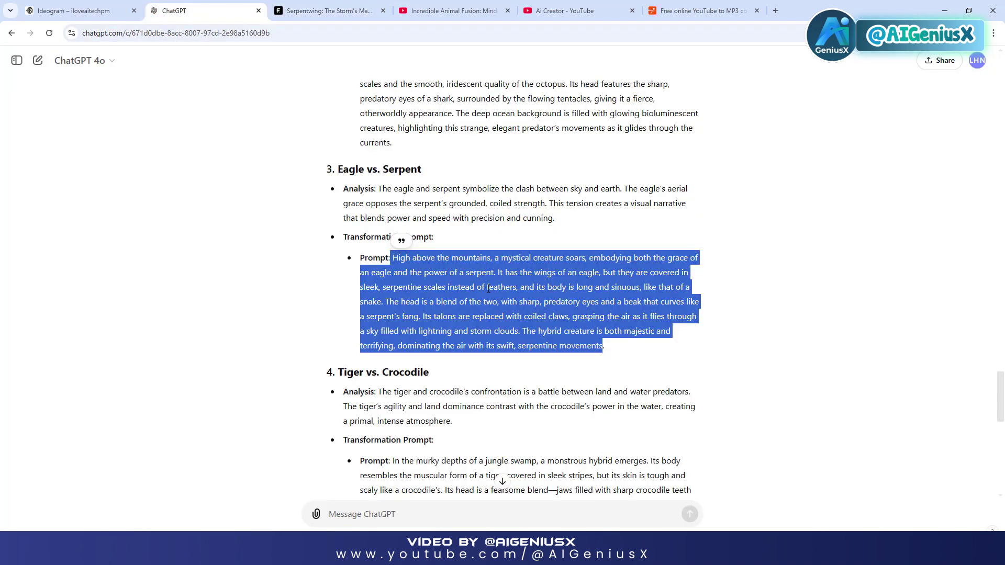
scroll(488, 289, down, 2)
scroll(531, 321, up, 7)
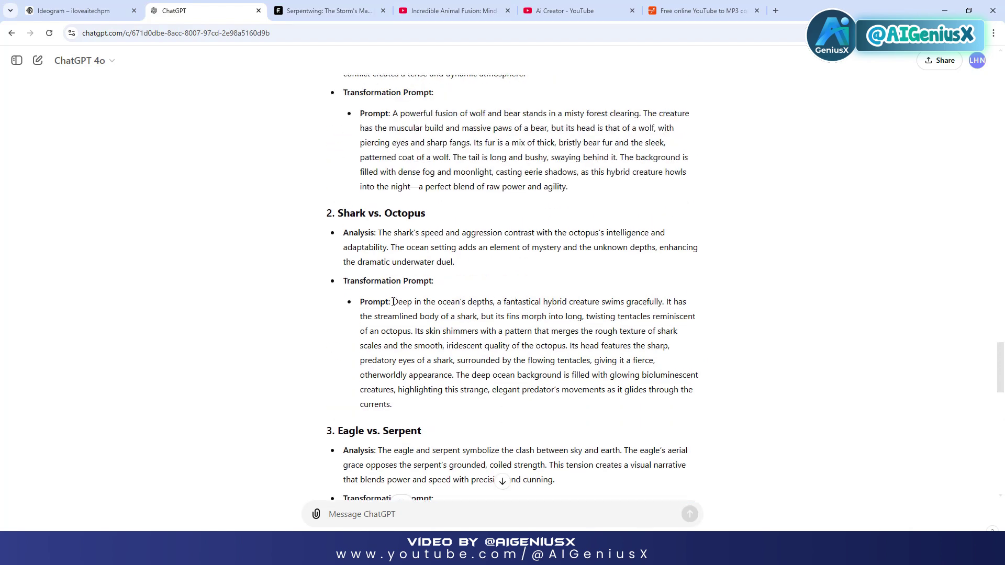
drag(393, 302, 415, 406)
right_click(443, 315)
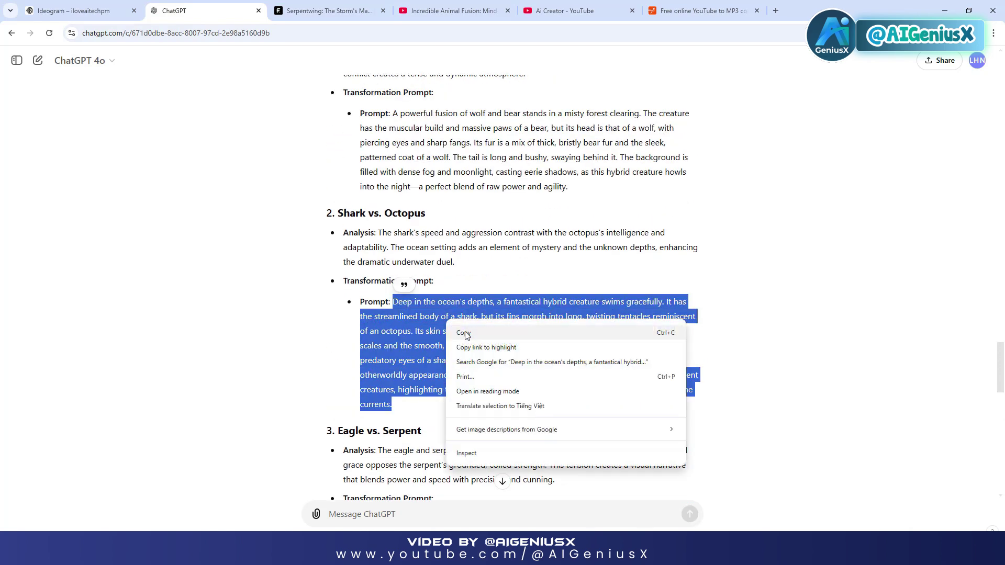
click(465, 332)
Step: Remix the eagle-serpent image in Flux AI with the copied shark-octopus prompt in place of the old text and generate it
click(325, 10)
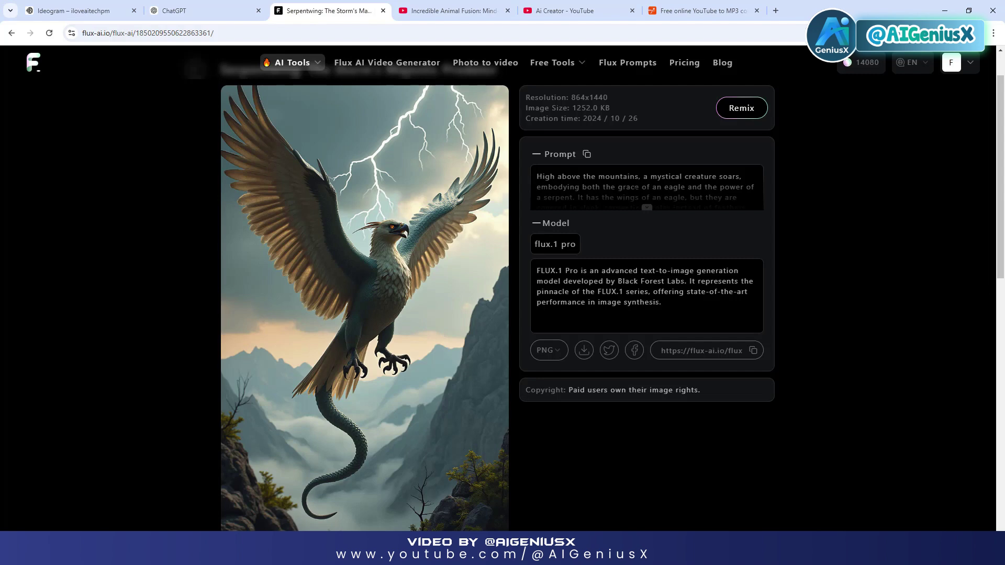
click(647, 208)
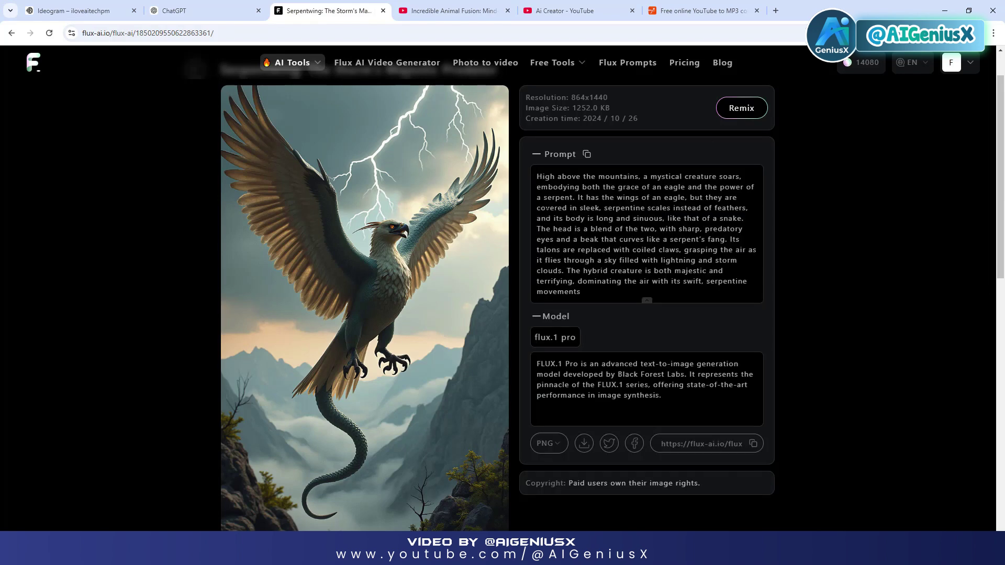
click(740, 107)
key(ctrl+a)
right_click(528, 242)
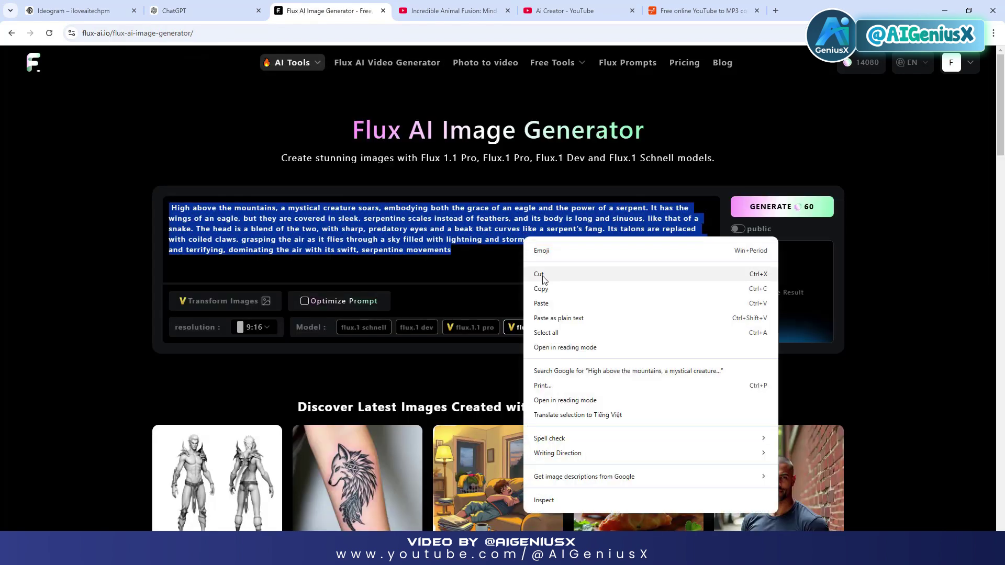
click(554, 299)
click(756, 209)
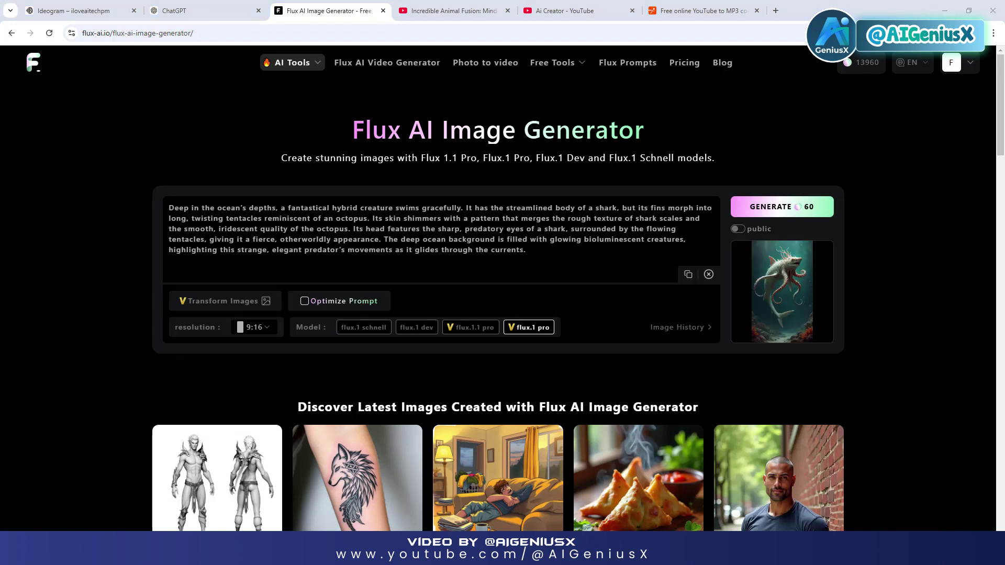
Step: Open the details of the generated shark-octopus image and download it as a PNG
mouse_move(782, 292)
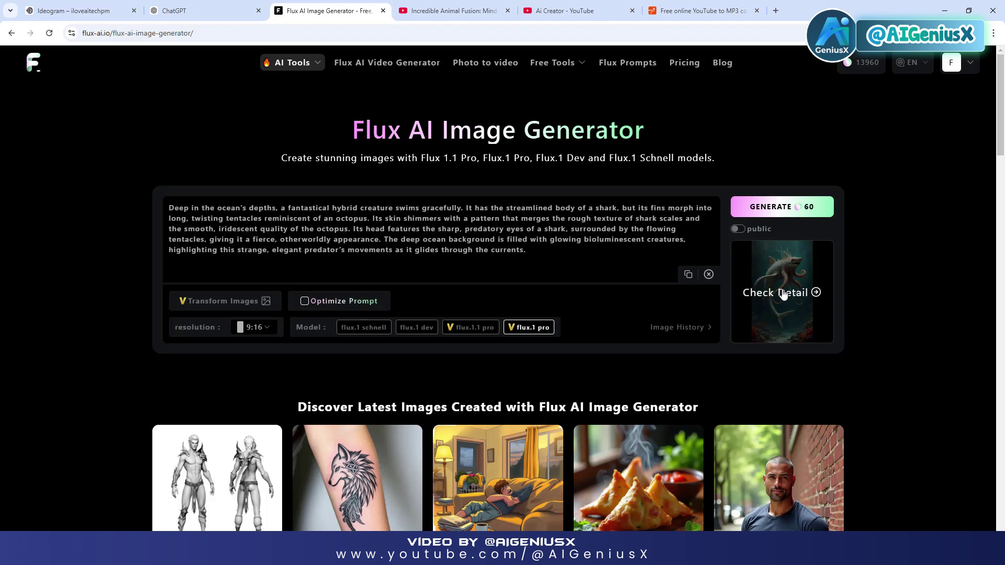
click(783, 294)
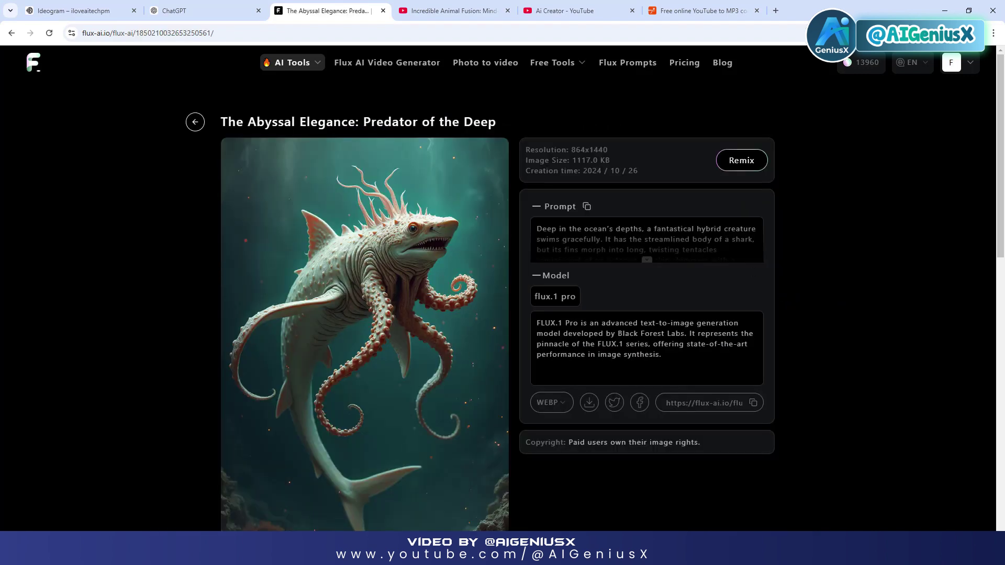
click(568, 410)
click(564, 438)
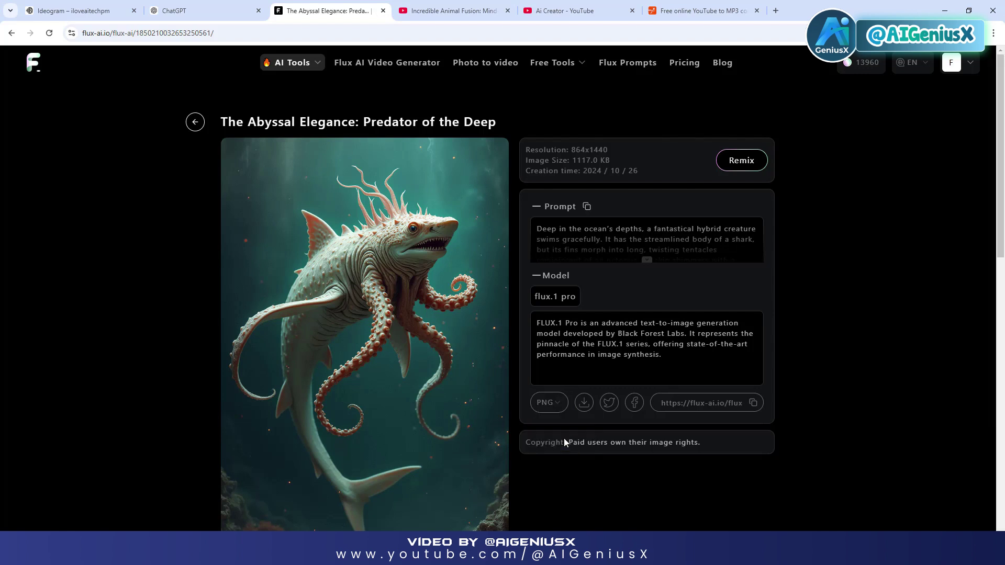
click(584, 408)
Step: Review the full shark-octopus image and remix it with the same prompt to generate a second version
scroll(428, 230, down, 1)
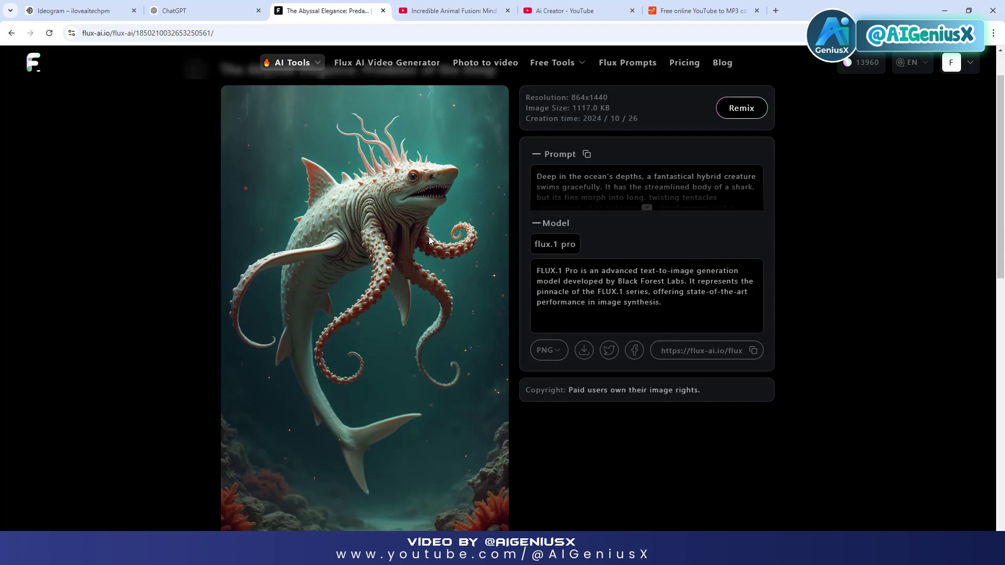
scroll(429, 239, up, 1)
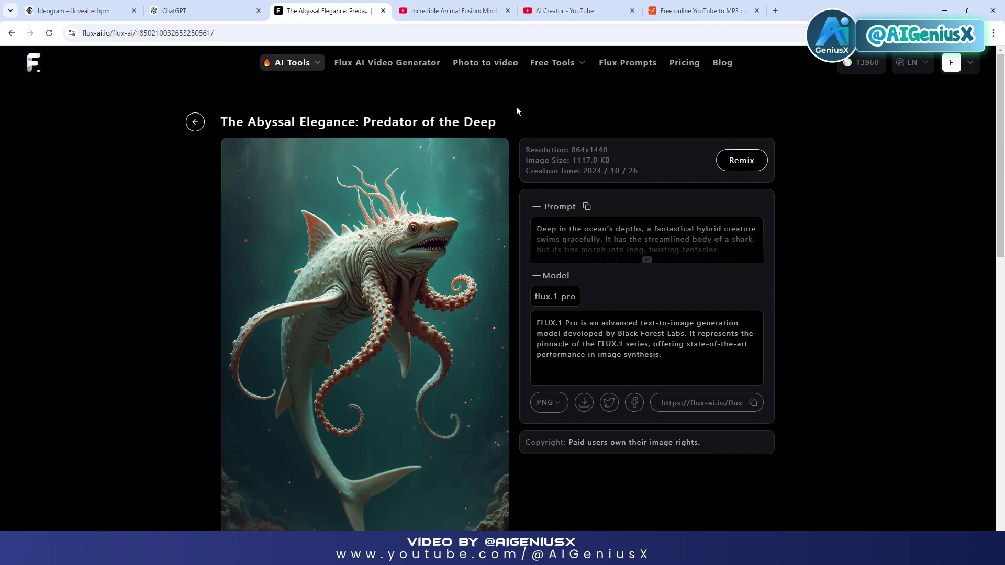
click(729, 166)
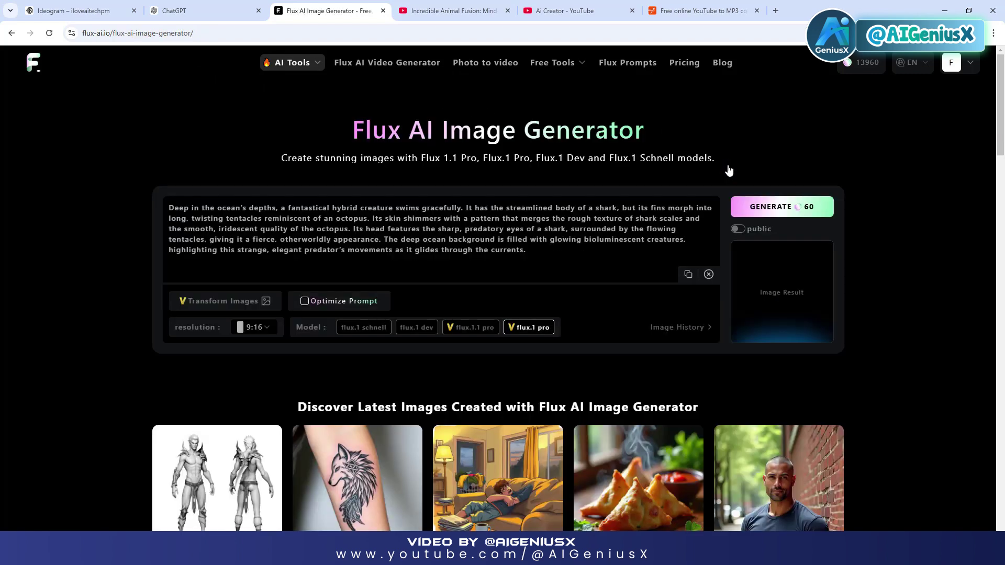
click(781, 207)
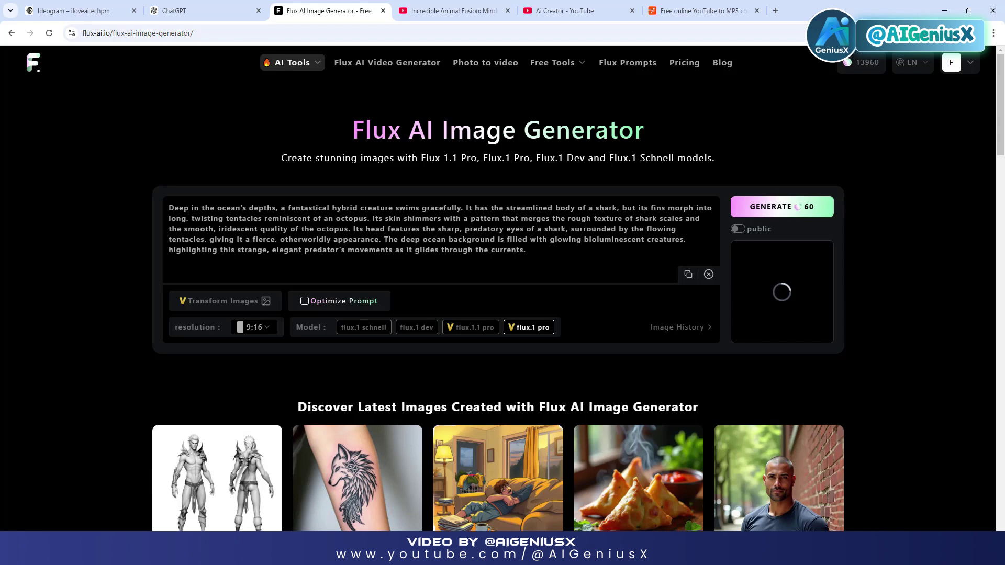
Step: Examine the second shark-octopus version in its details and download it as a PNG
mouse_move(793, 277)
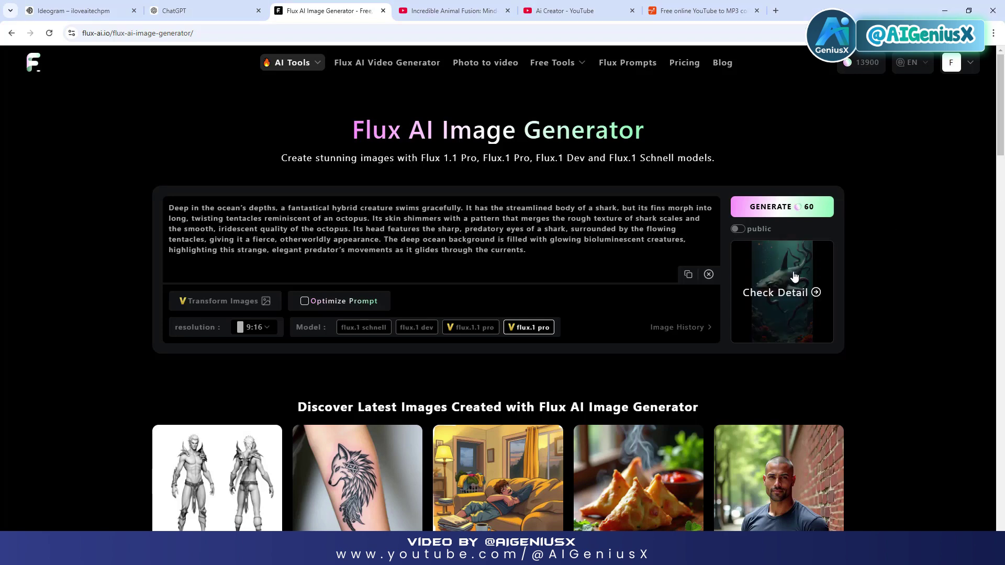
click(819, 282)
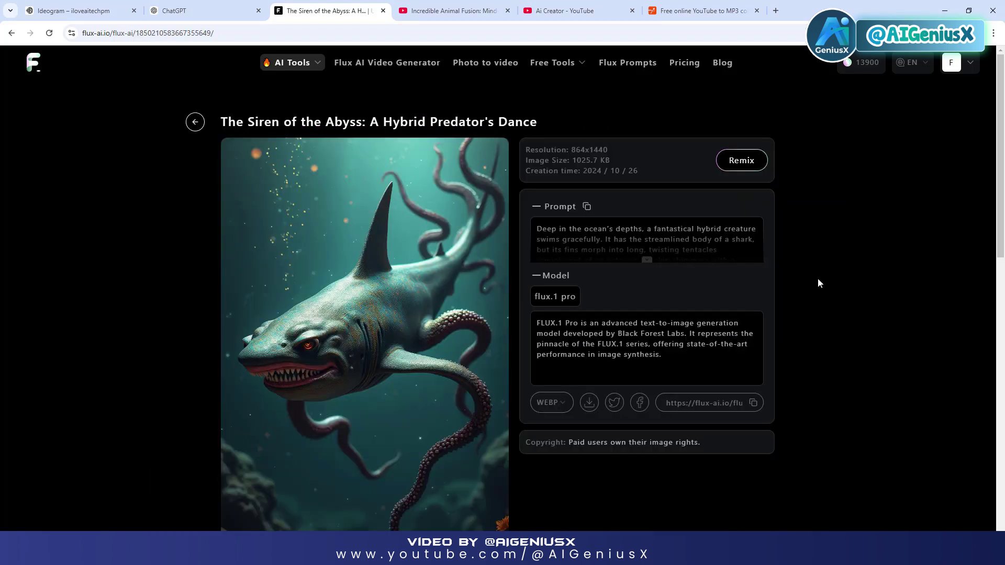
scroll(457, 299, down, 1)
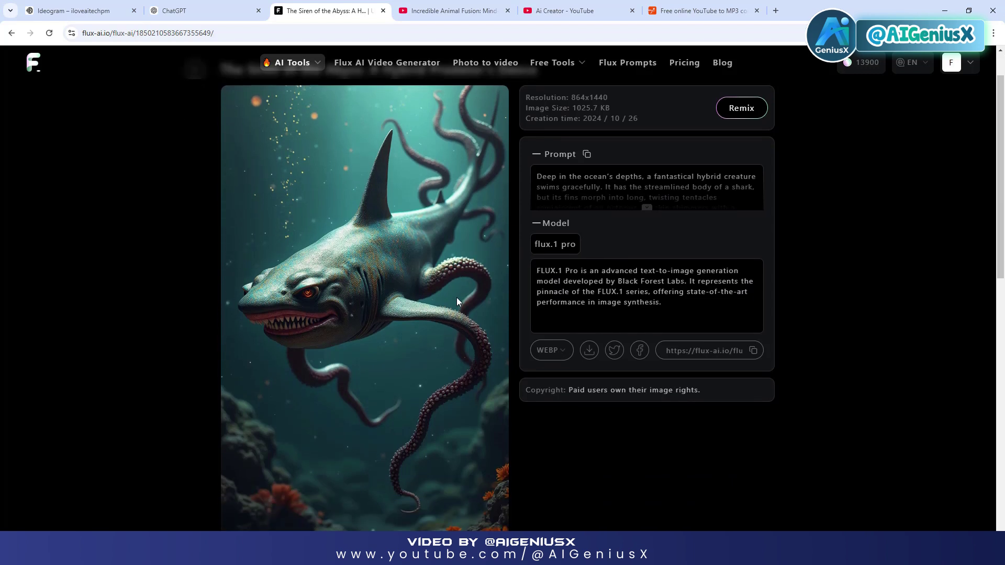
scroll(456, 302, down, 1)
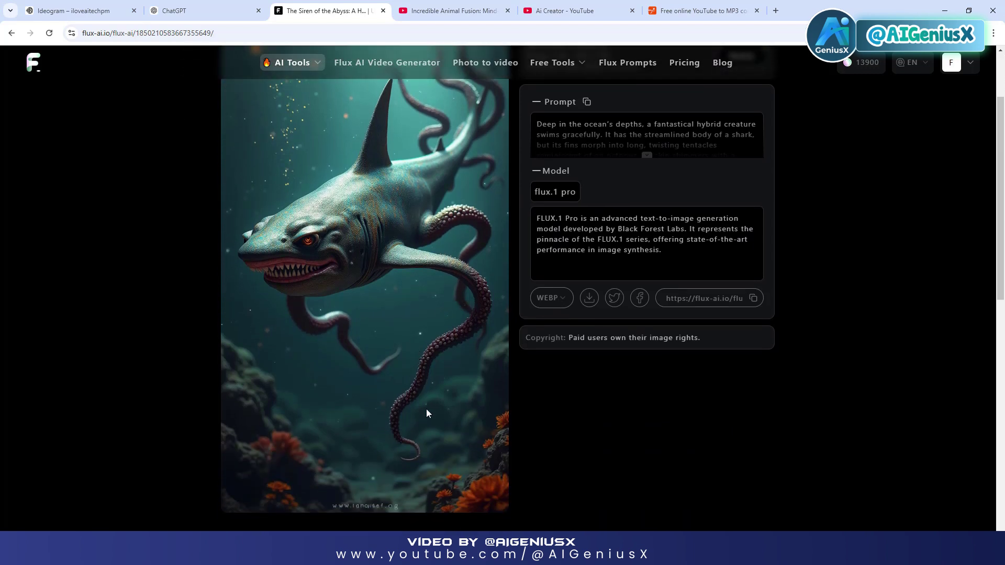
scroll(422, 307, up, 1)
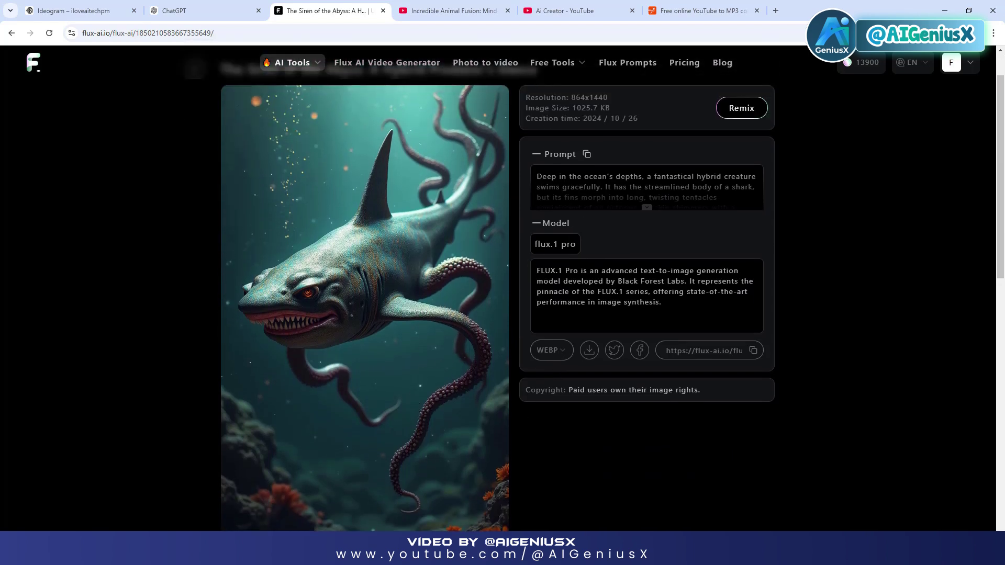
click(549, 350)
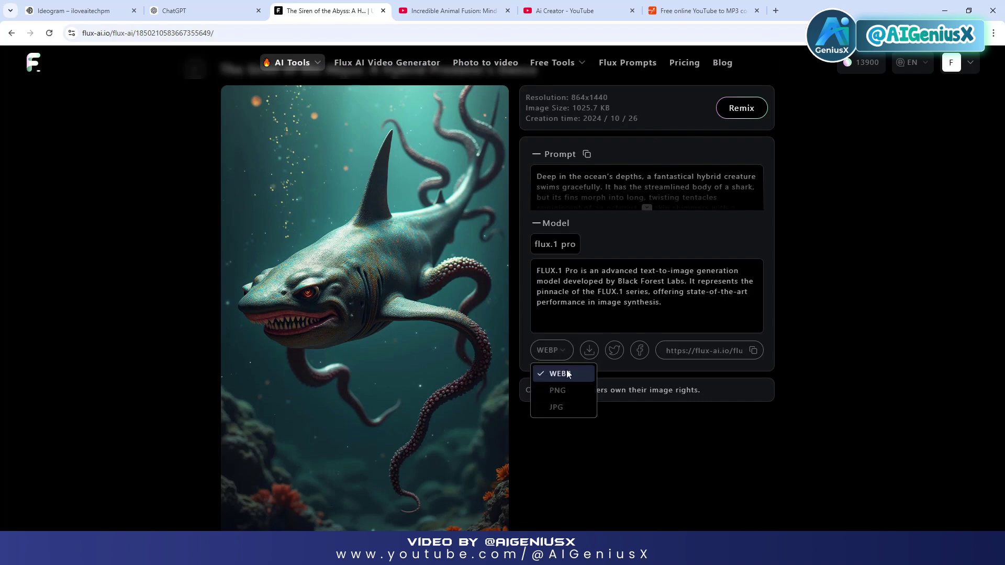
click(560, 390)
click(584, 350)
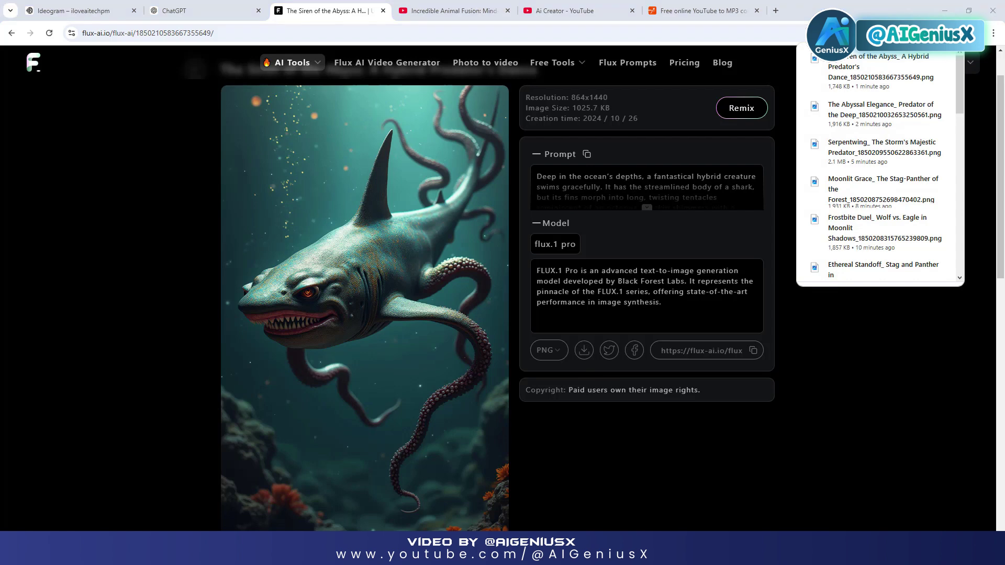
Step: Switch to File Explorer and review the downloaded confrontation and hybrid images in folder 4 inside flux
click(856, 365)
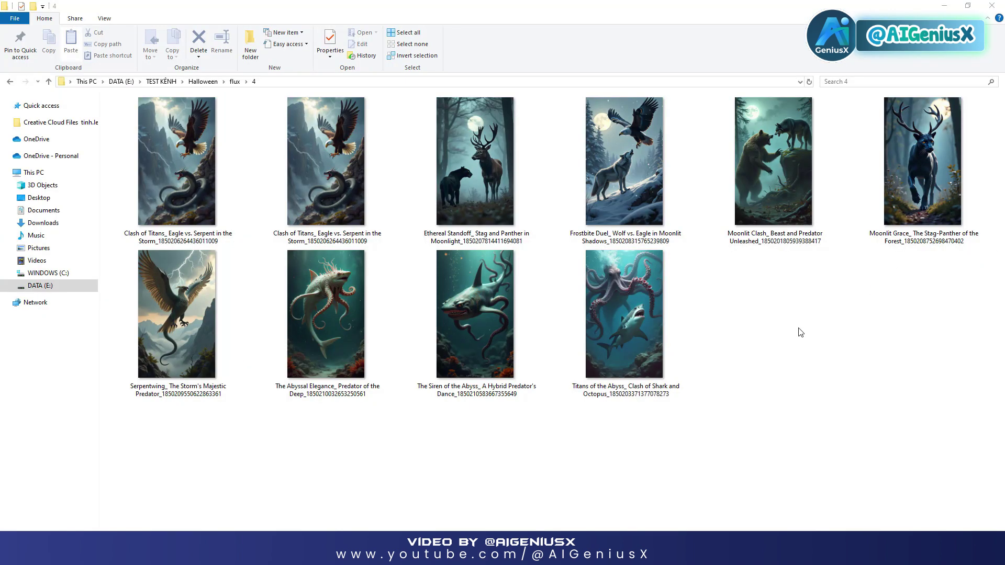
drag(894, 424, 253, 183)
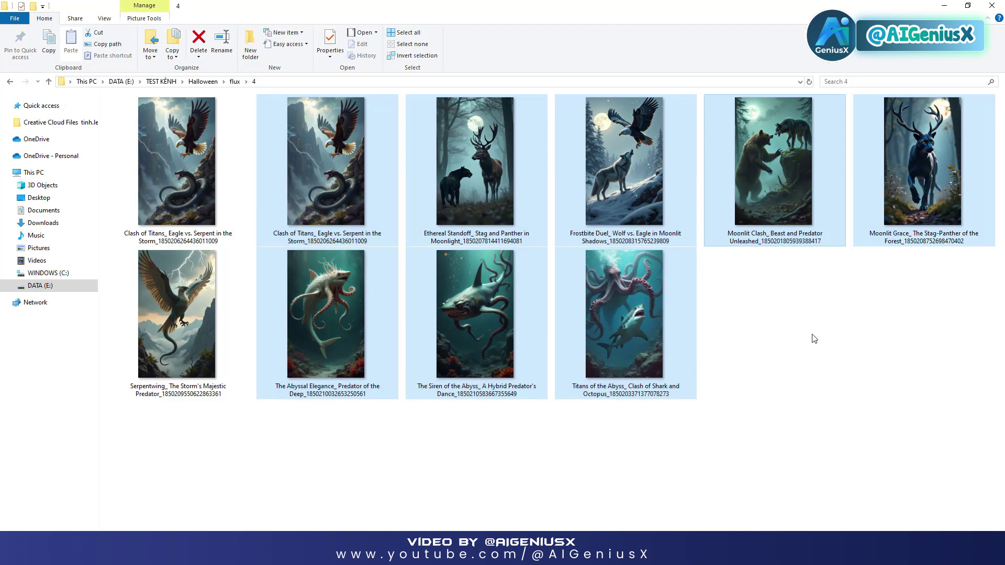
click(813, 339)
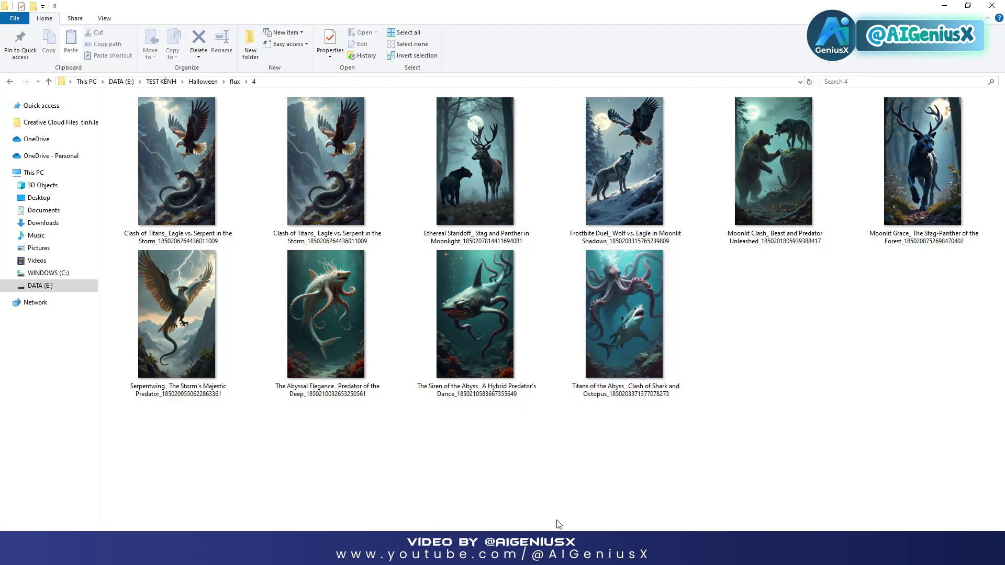
Step: Return to Flux AI in the browser and open the Flux AI Video Generator
mouse_move(574, 554)
click(538, 520)
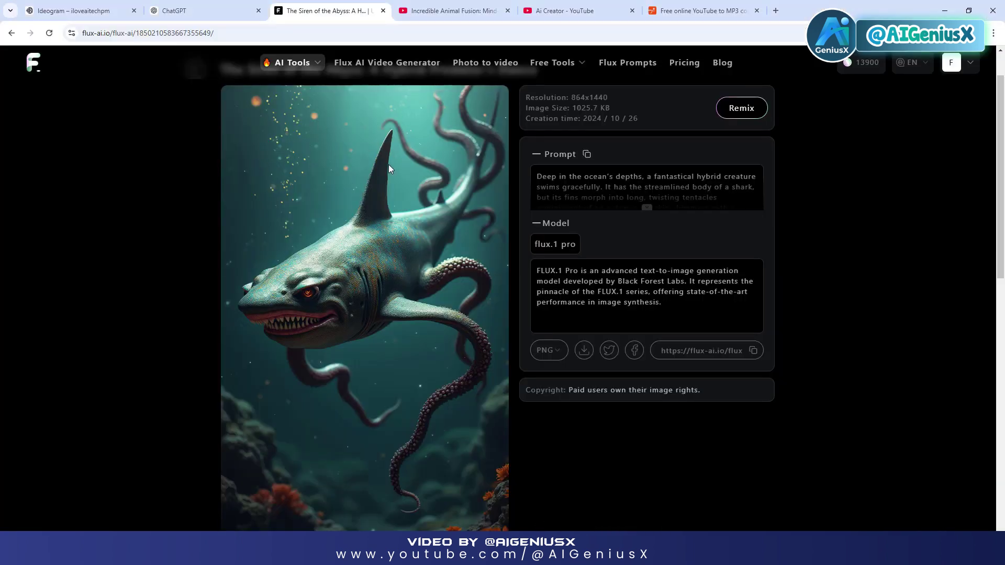
scroll(388, 164, up, 1)
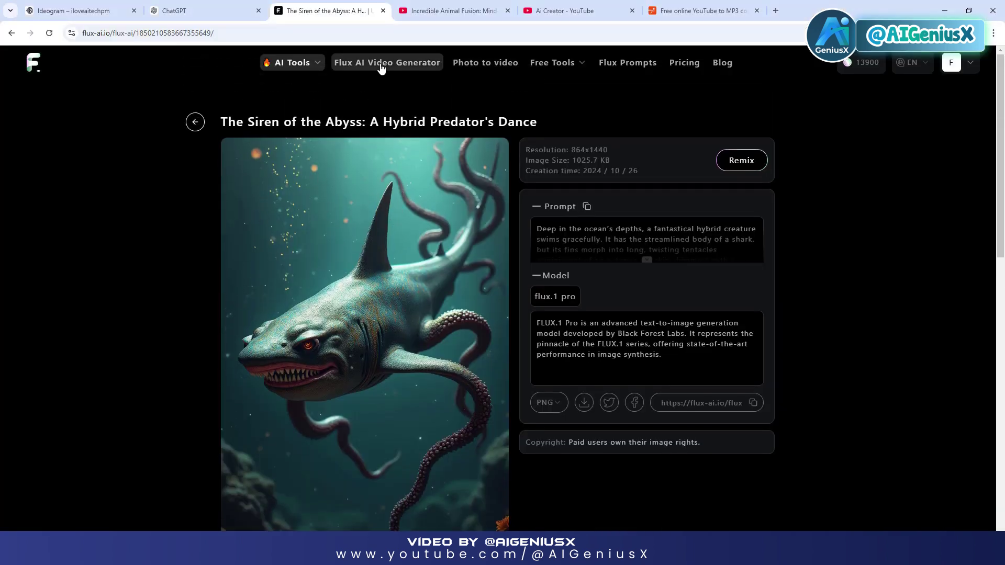
click(316, 63)
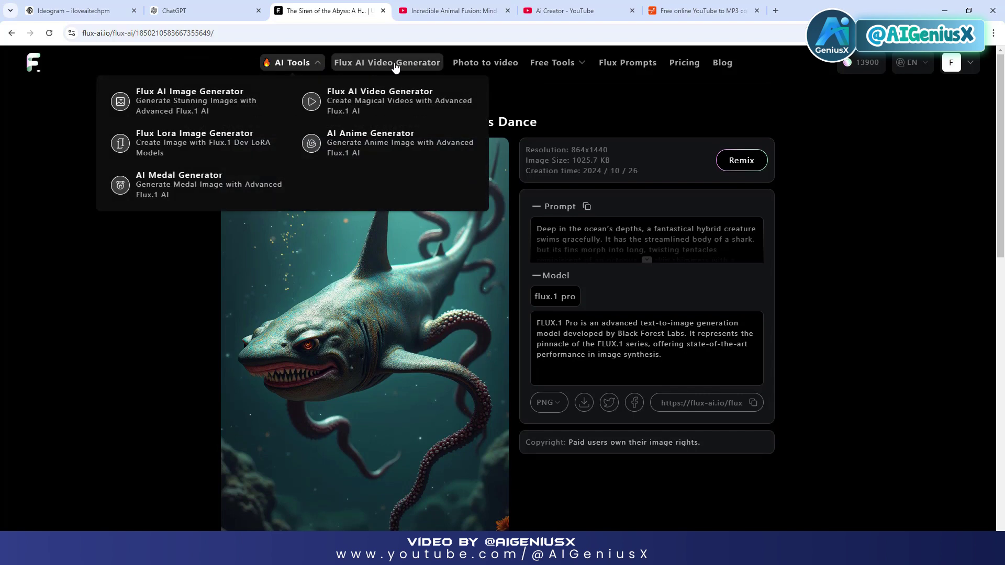
click(376, 66)
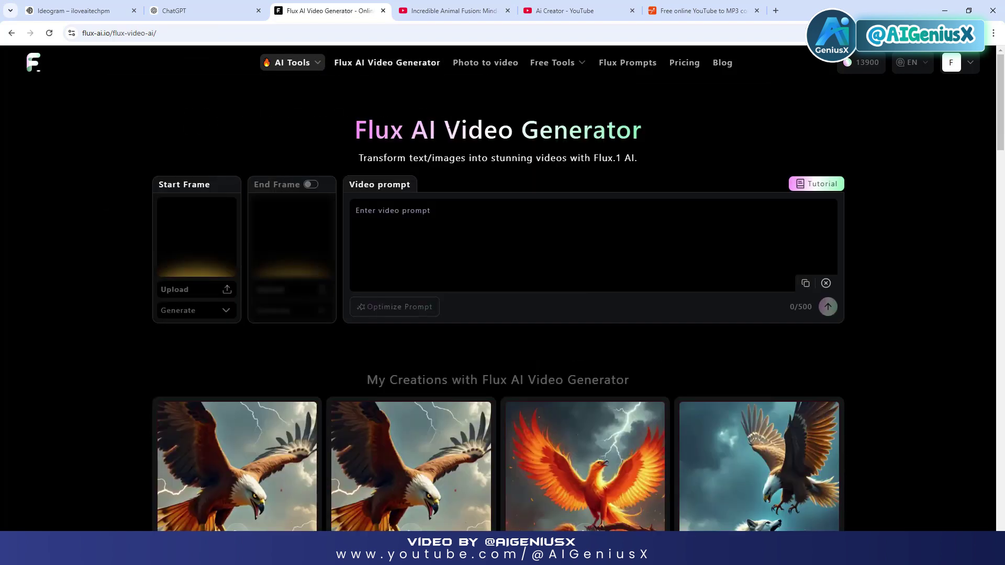
drag(354, 130, 690, 124)
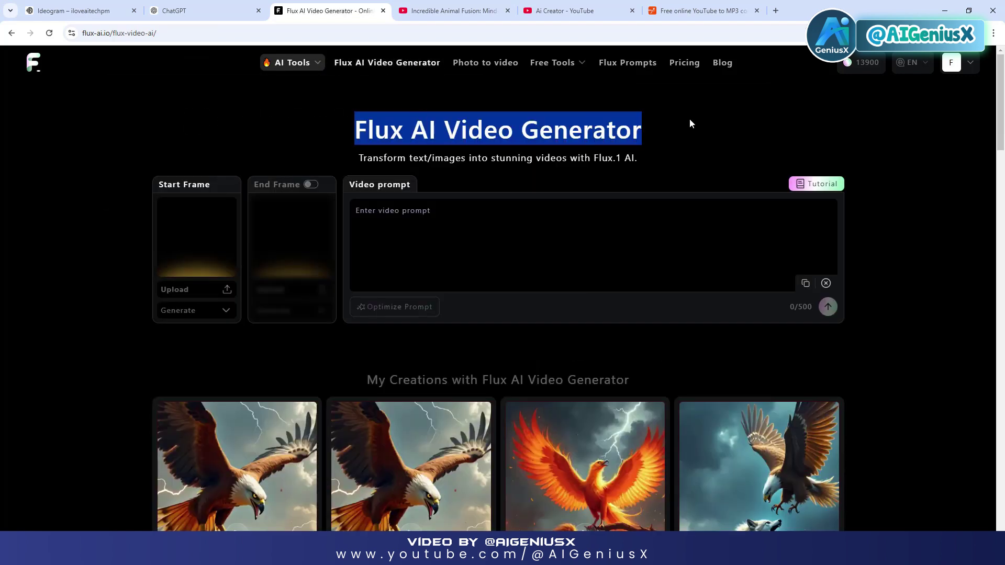
Step: Enable the end frame, then upload the Ethereal Standoff stag-and-panther image as start frame and the Moonlit Grace image as end frame
click(311, 185)
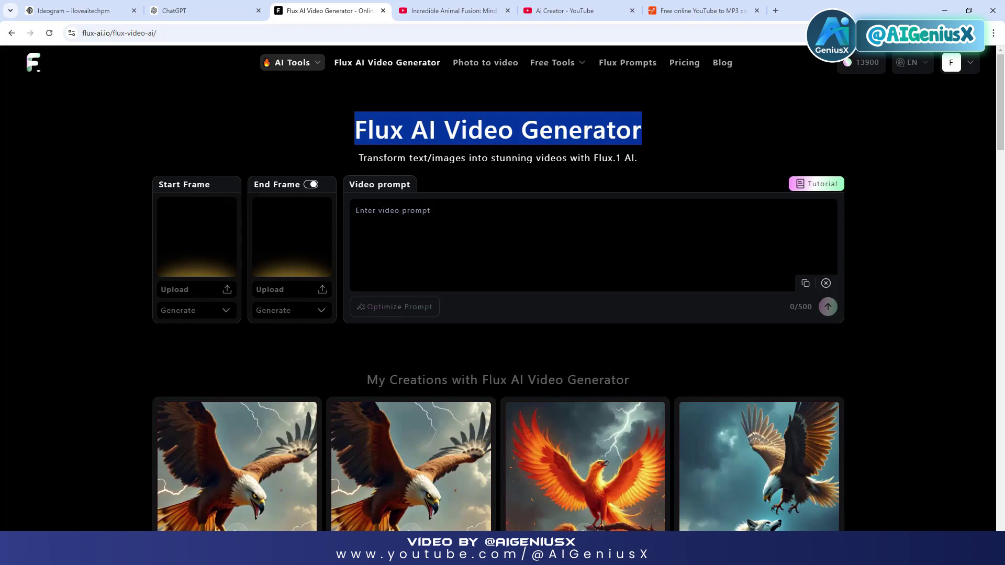
click(196, 289)
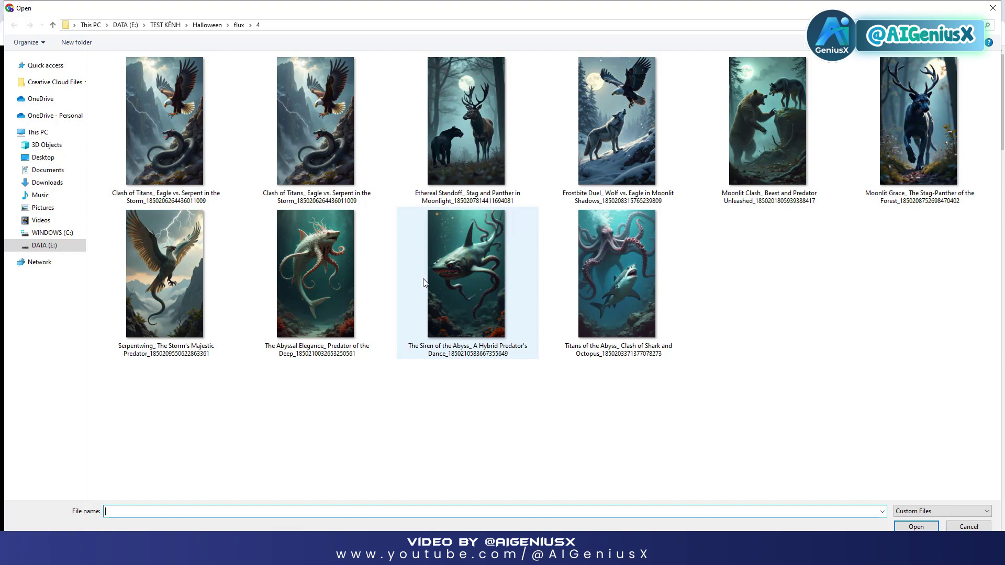
double_click(463, 158)
click(277, 294)
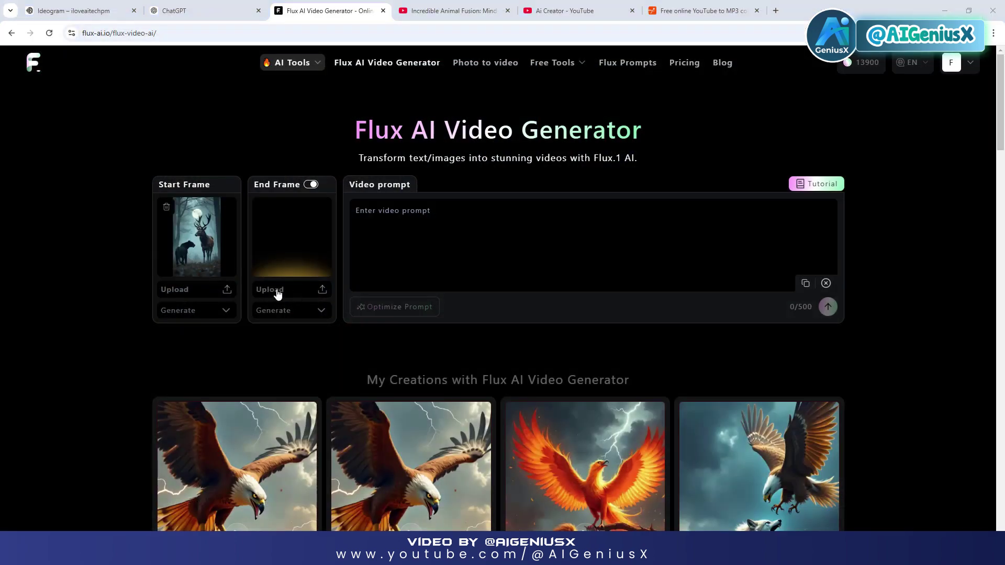
double_click(883, 165)
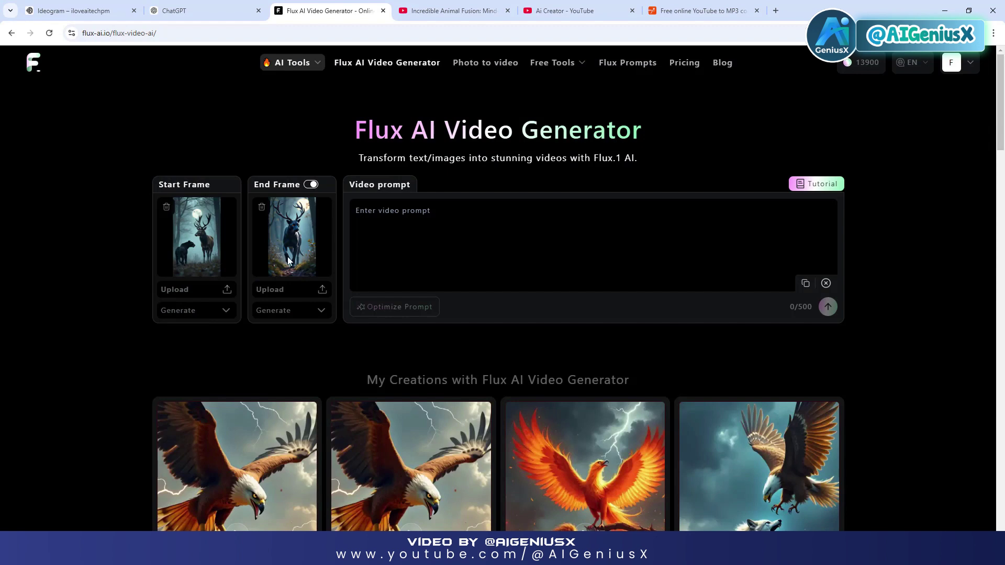
Step: Enter the video prompt "Two animals collide, when they collide they merge into a hybrid animal"
click(419, 220)
right_click(420, 217)
click(413, 262)
click(405, 213)
right_click(404, 214)
click(419, 316)
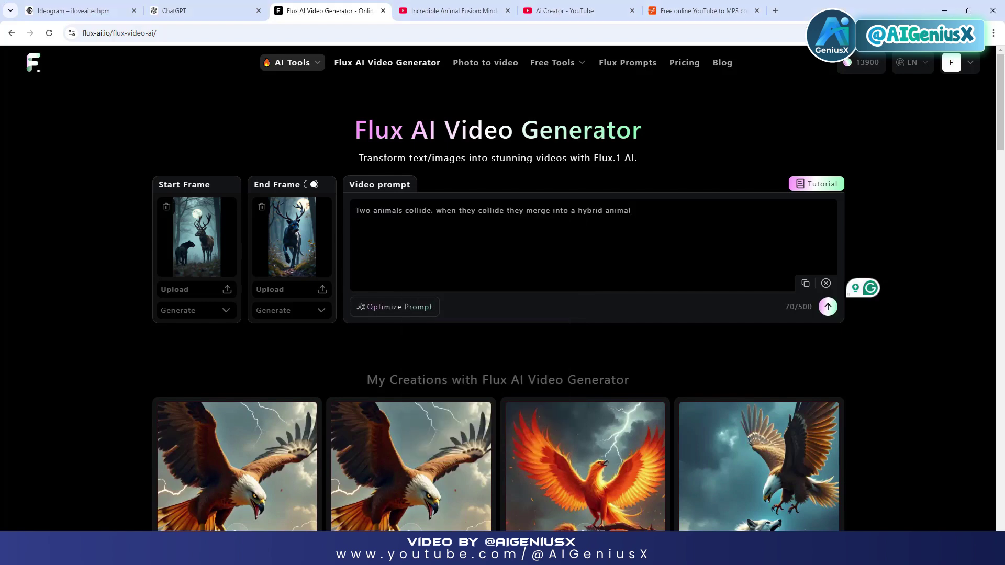
Step: Generate two stag-panther fusion videos from the same frames and prompt, and check the estimated wait time
key(ctrl+a)
click(827, 308)
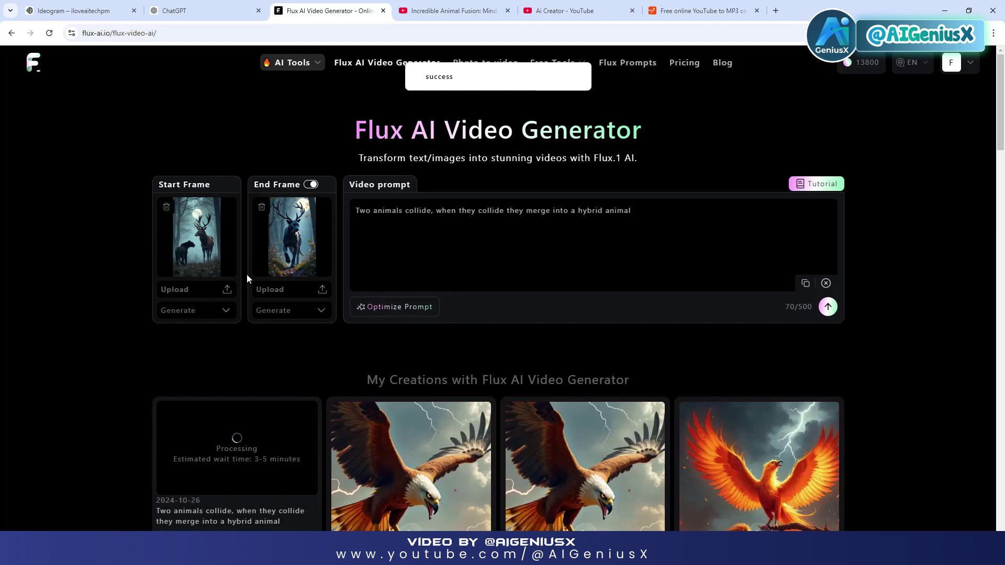
click(826, 309)
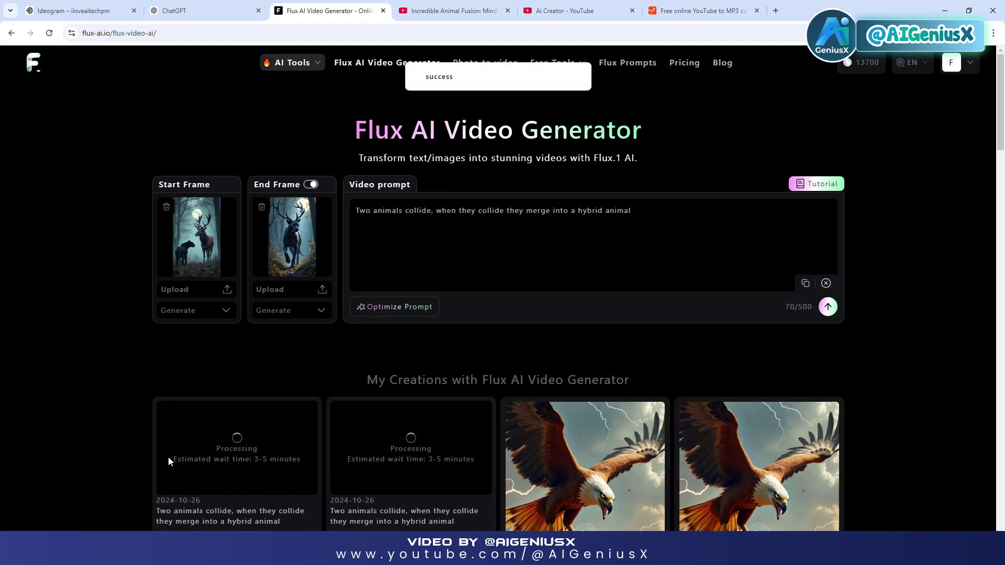
drag(169, 459, 303, 461)
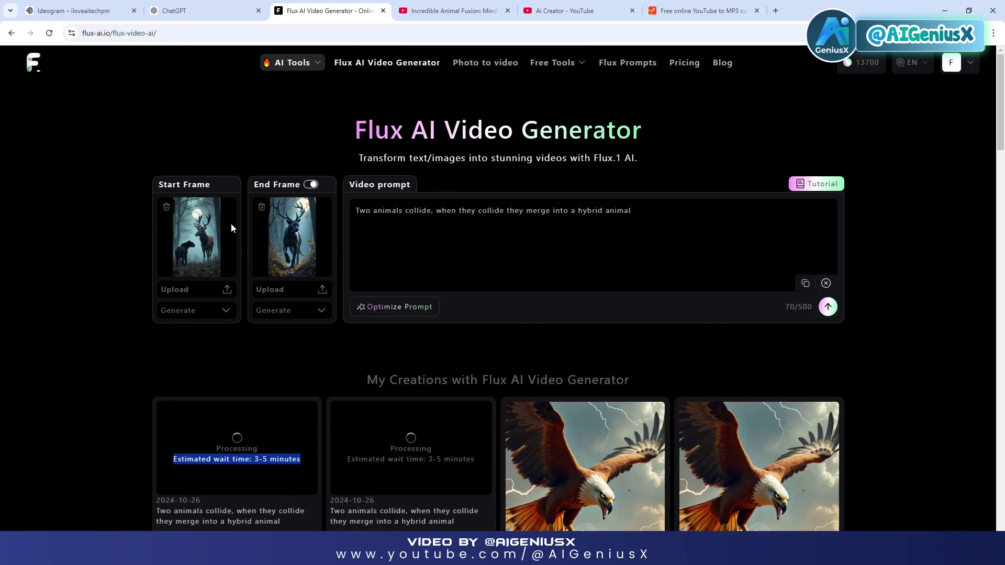
Step: Replace the frames with the Titans of the Abyss start image and The Siren of the Abyss end image, and generate the video
click(166, 208)
click(179, 289)
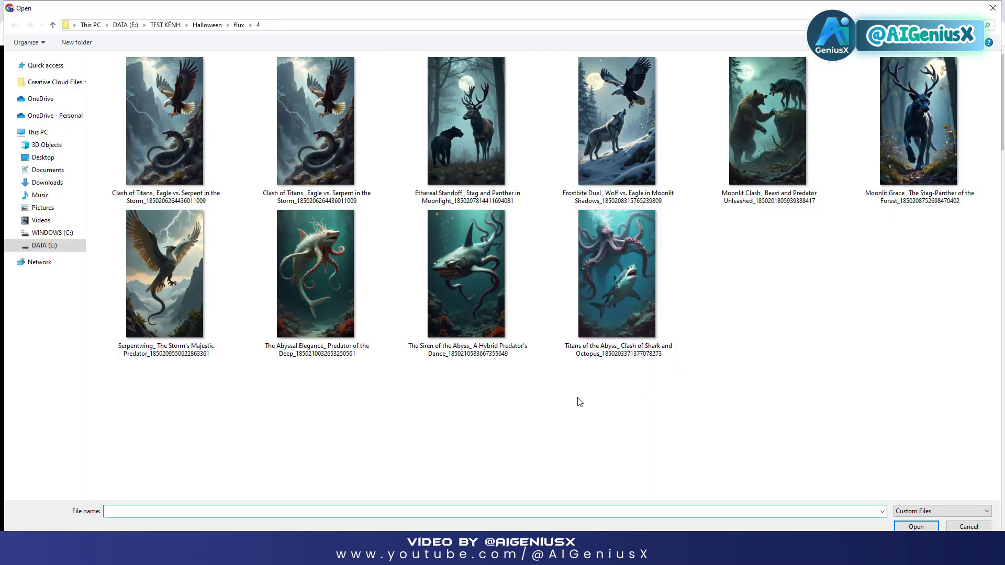
double_click(624, 292)
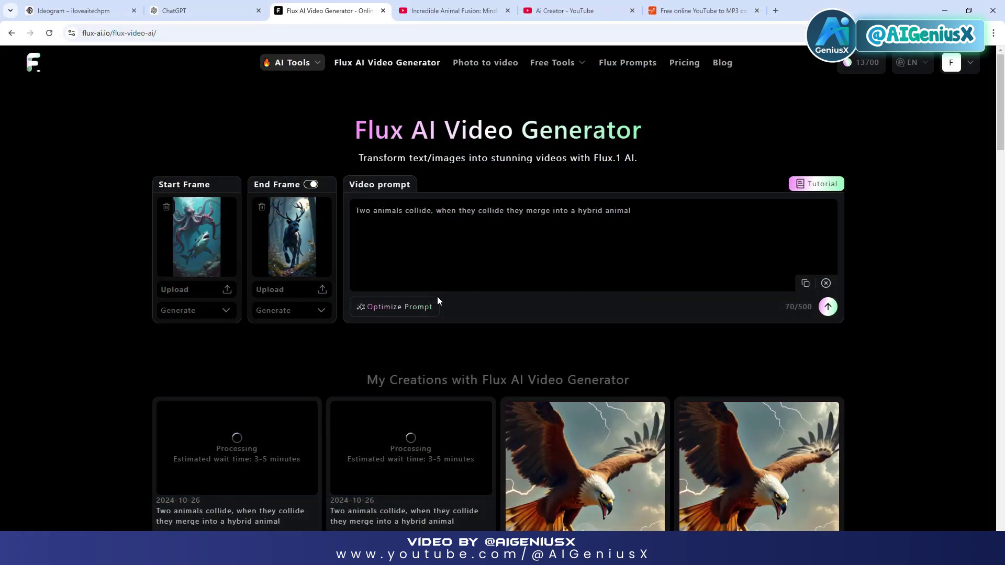
click(311, 293)
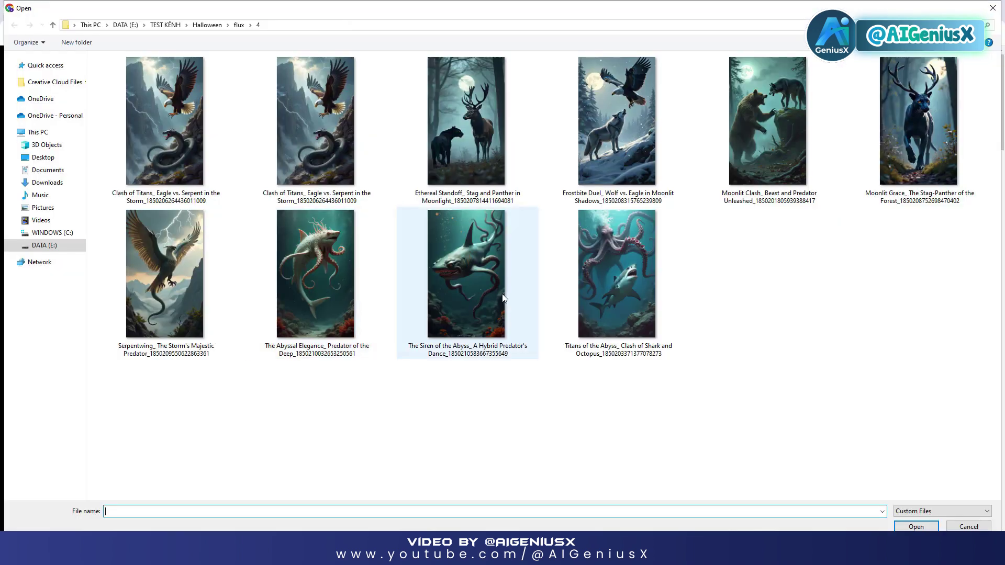
double_click(468, 277)
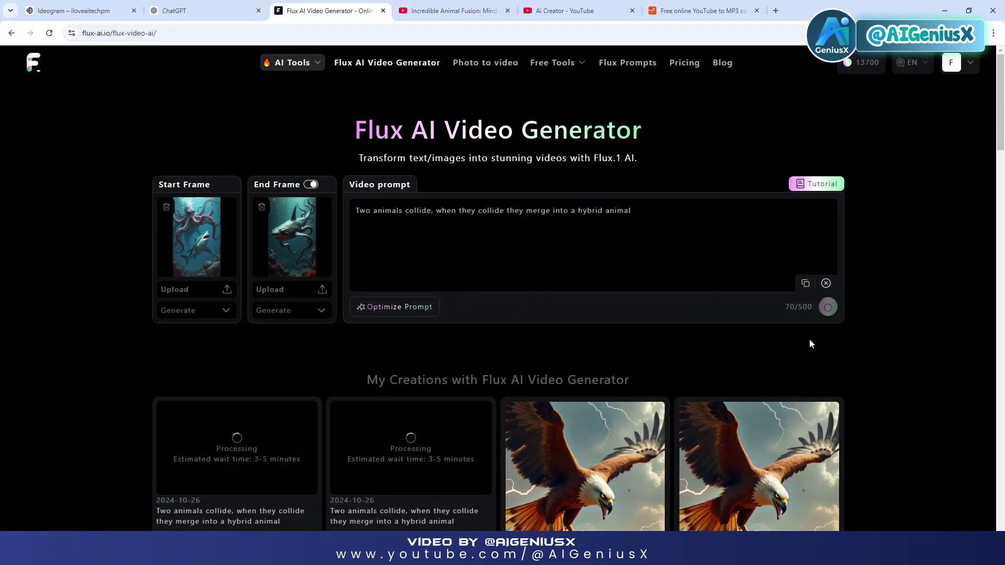
Step: Set the Clash of Titans eagle-serpent image as start frame and Serpentwing as end frame, and generate the video twice
click(199, 290)
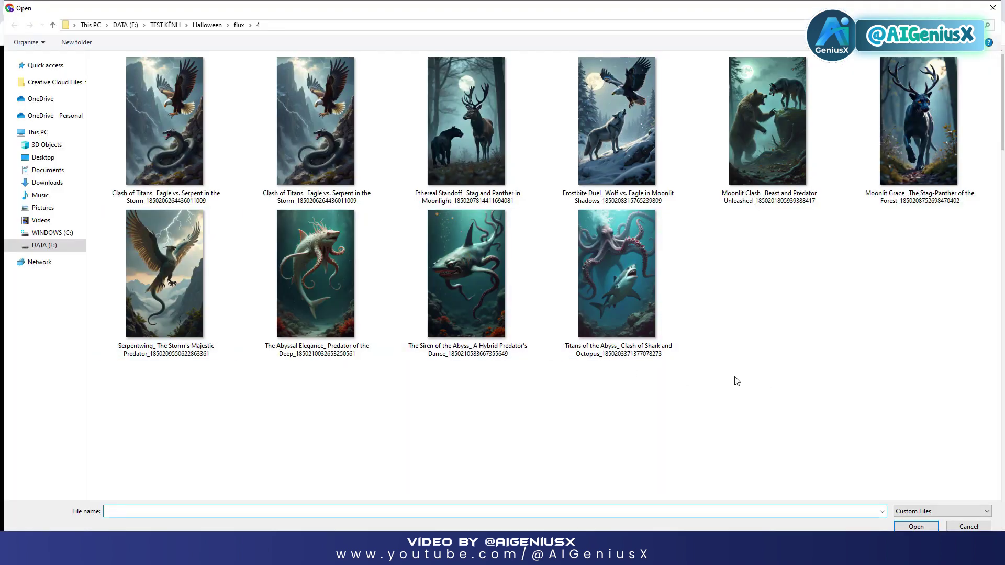
double_click(176, 160)
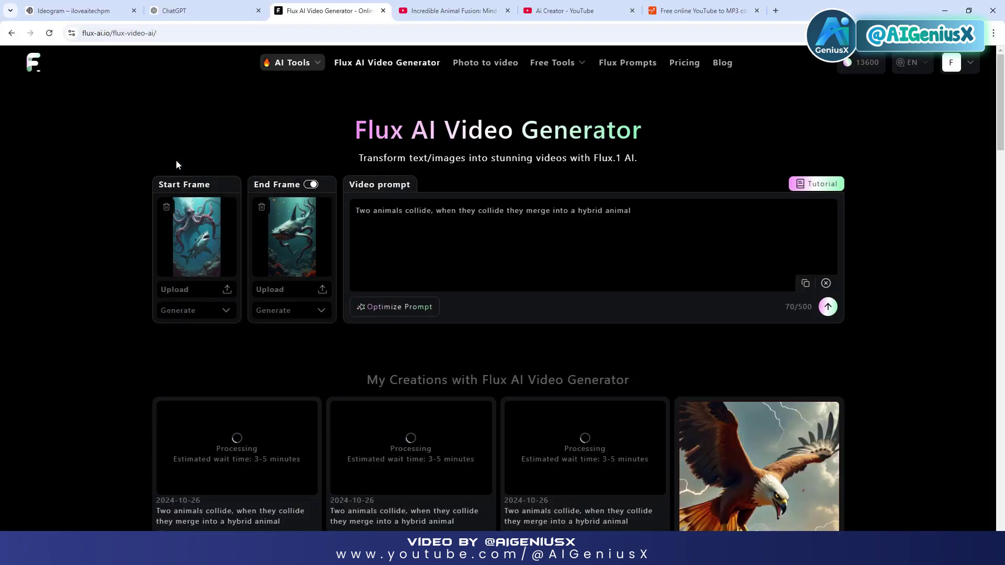
click(283, 298)
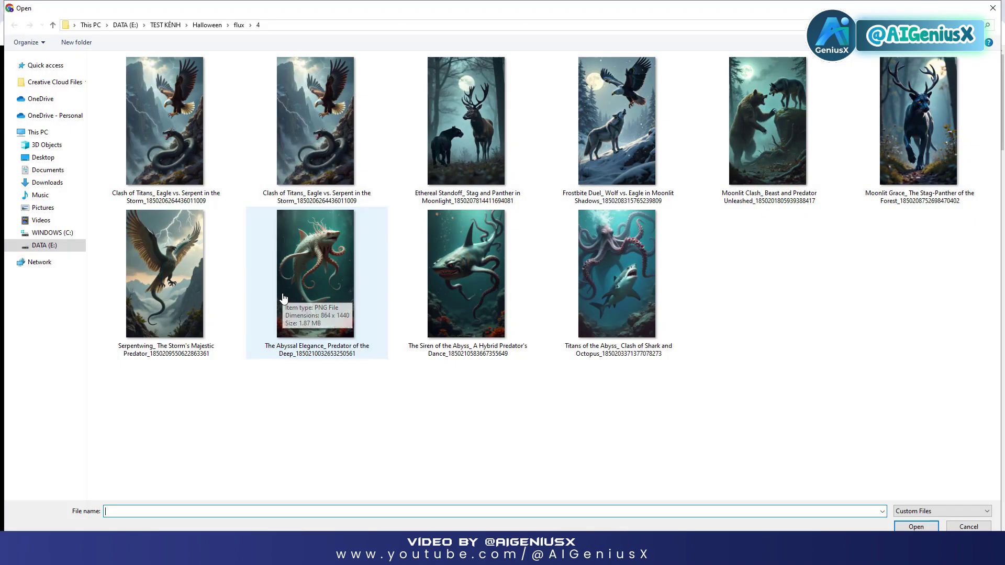
double_click(174, 289)
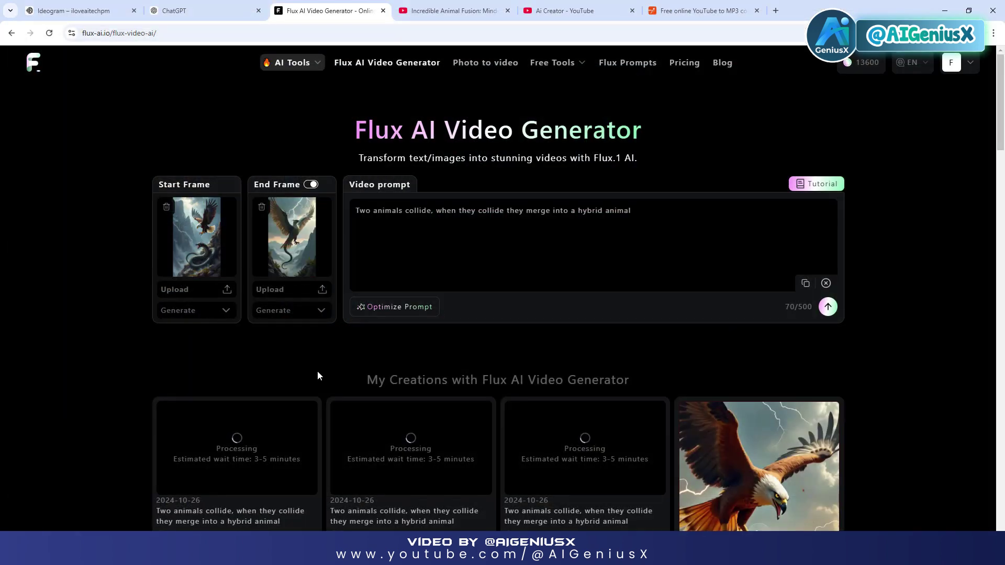
click(827, 306)
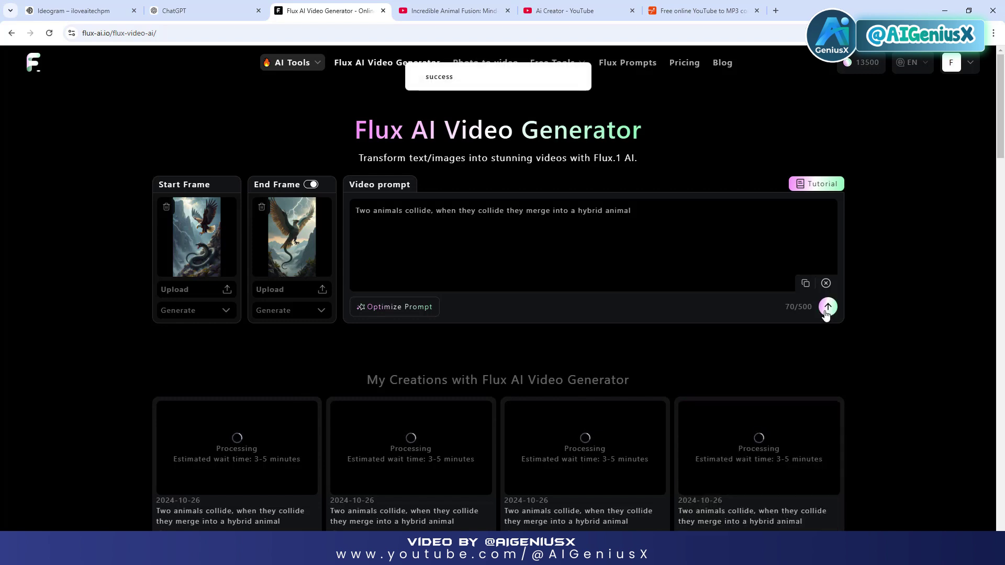
click(826, 309)
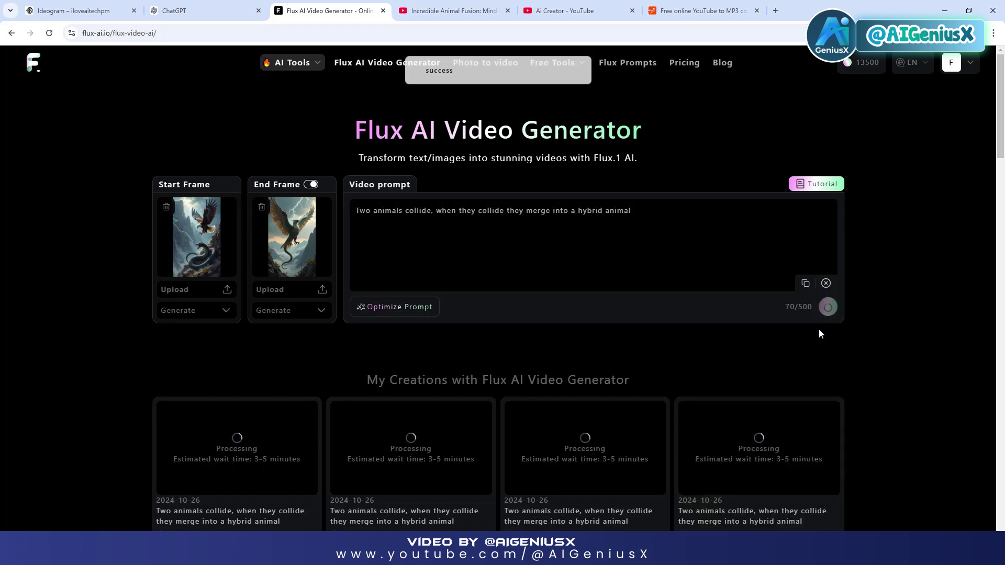
scroll(818, 329, down, 1)
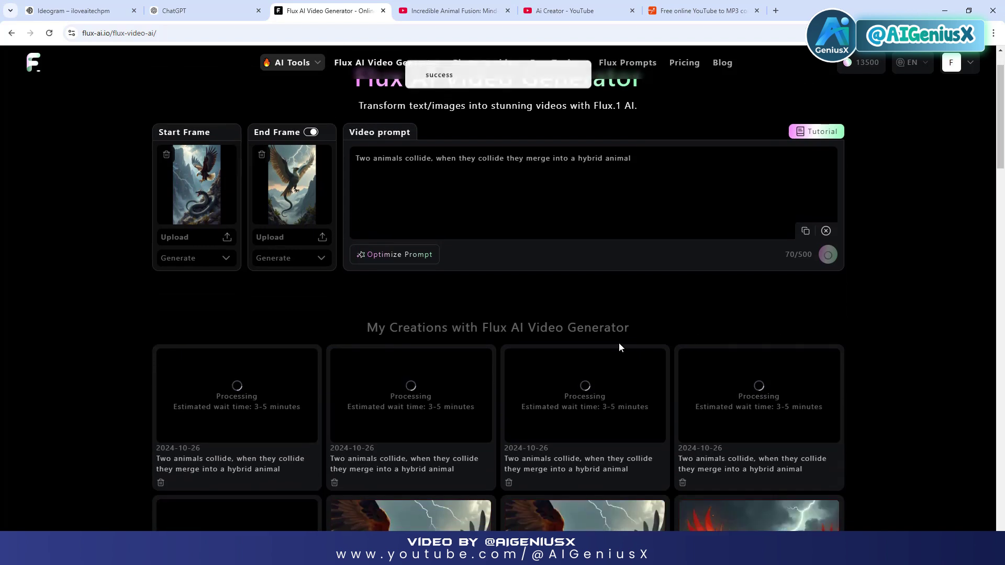
scroll(618, 347, up, 1)
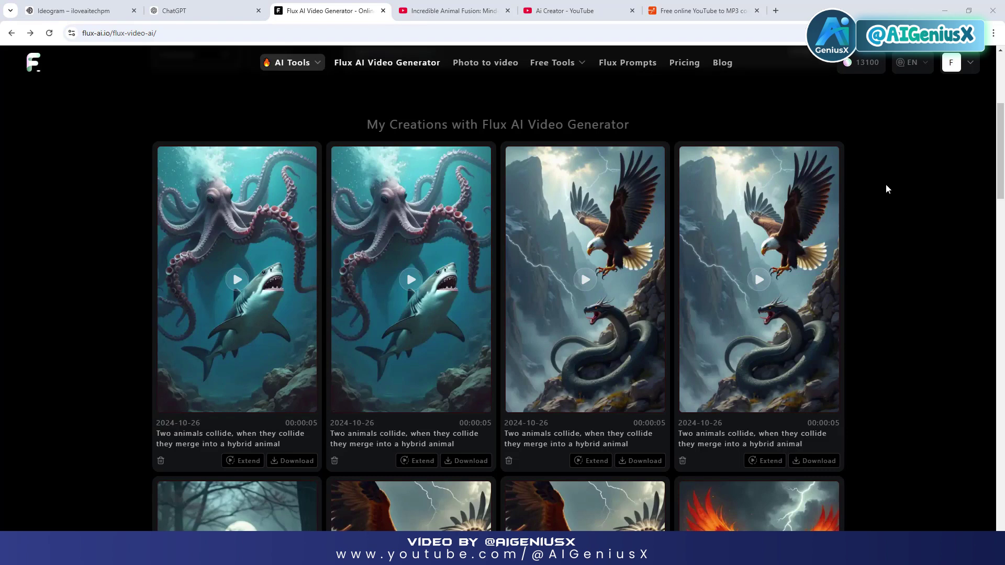
Step: Play the generated stag-panther video, one eagle-serpent video and both shark-octopus videos to review their fusion animations
scroll(889, 192, down, 5)
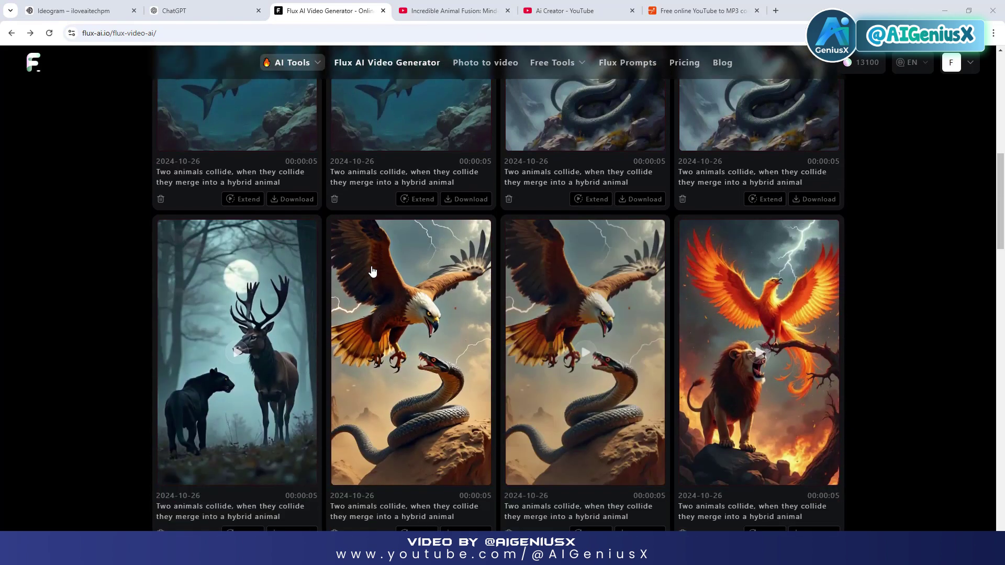
click(257, 343)
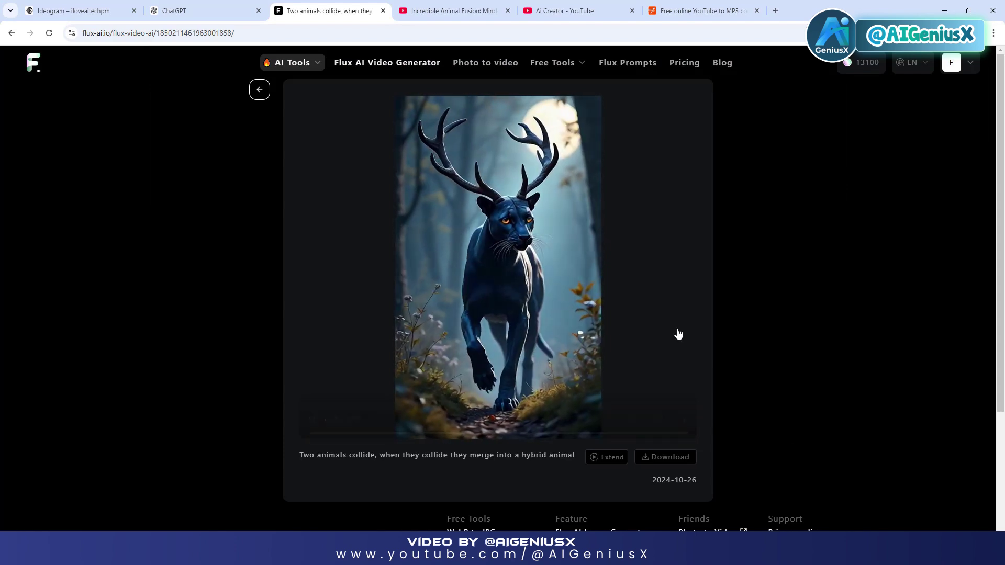
click(260, 90)
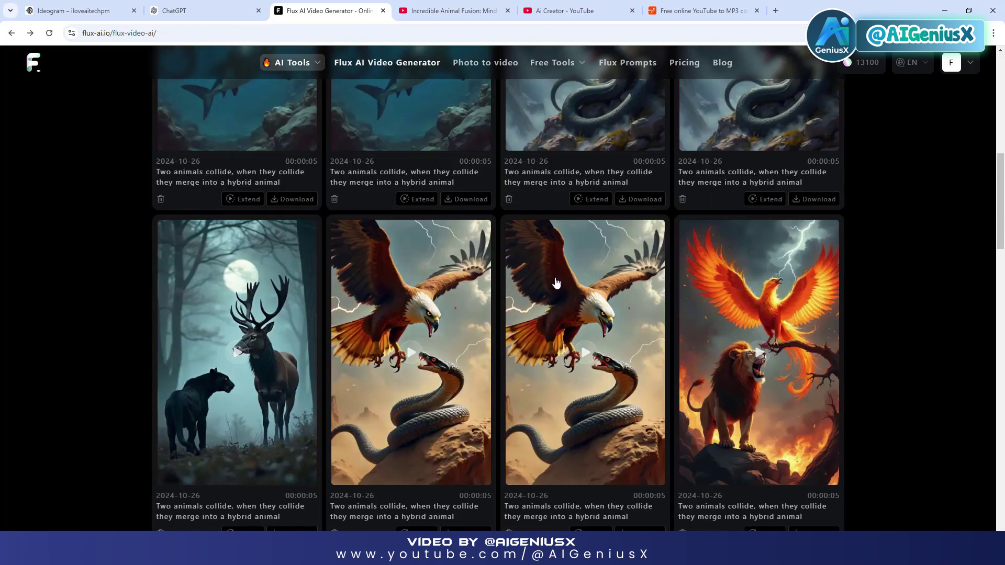
scroll(555, 283, up, 5)
click(612, 329)
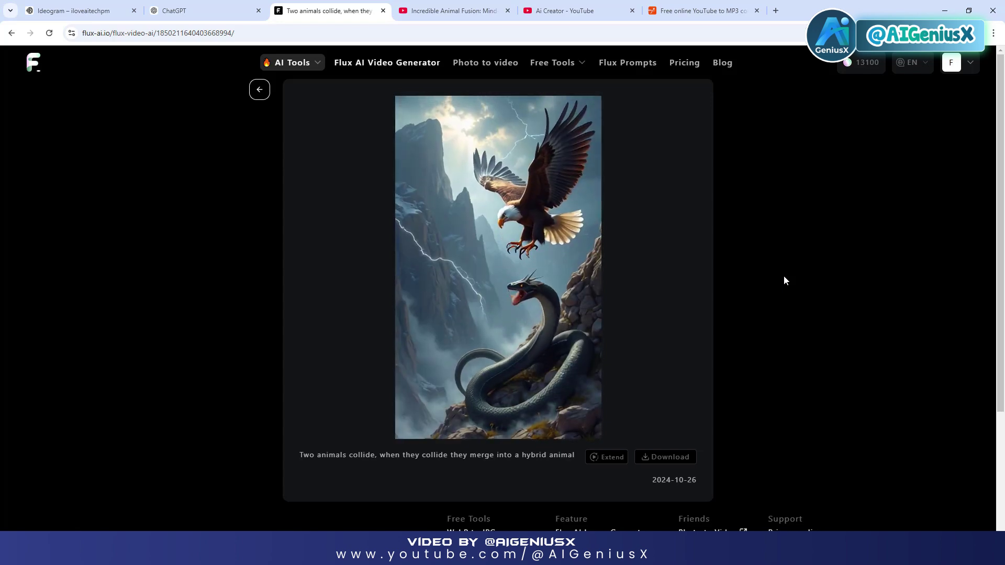
click(260, 89)
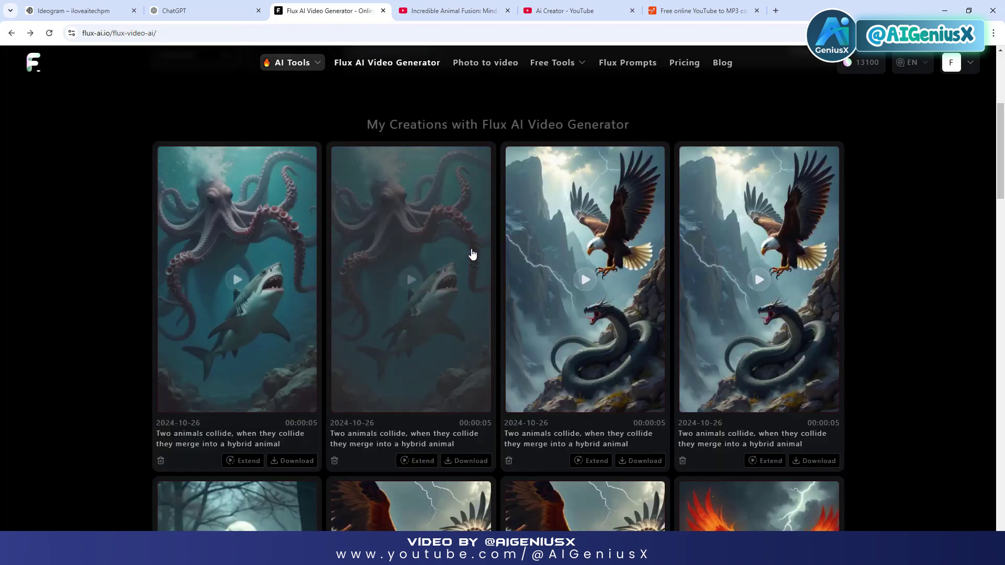
click(446, 249)
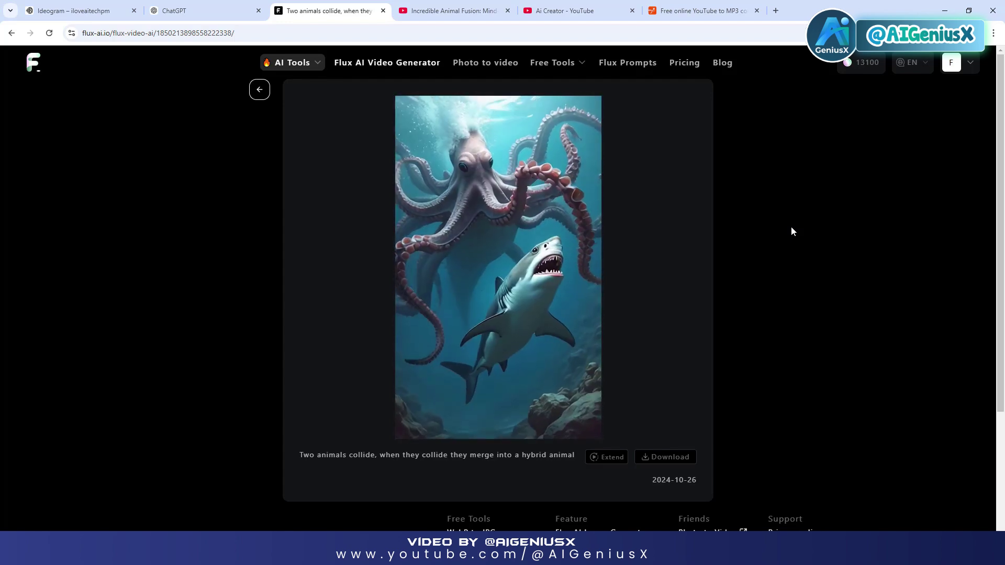
click(259, 90)
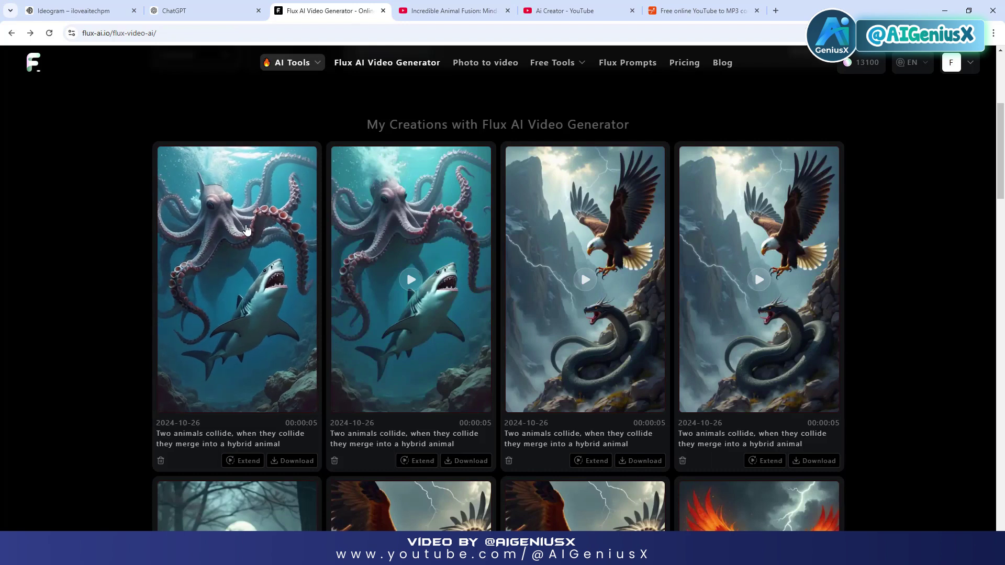
click(246, 230)
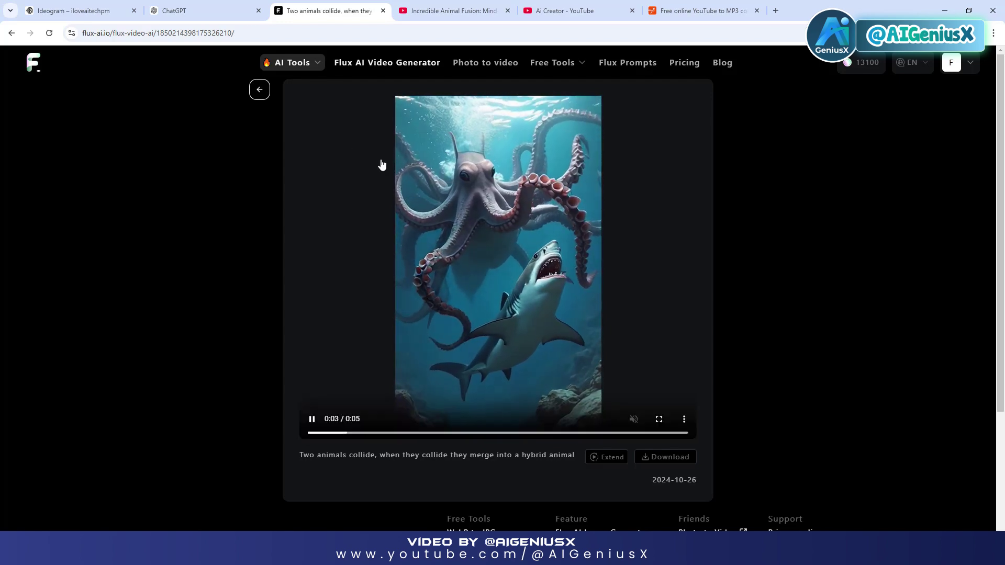
click(260, 90)
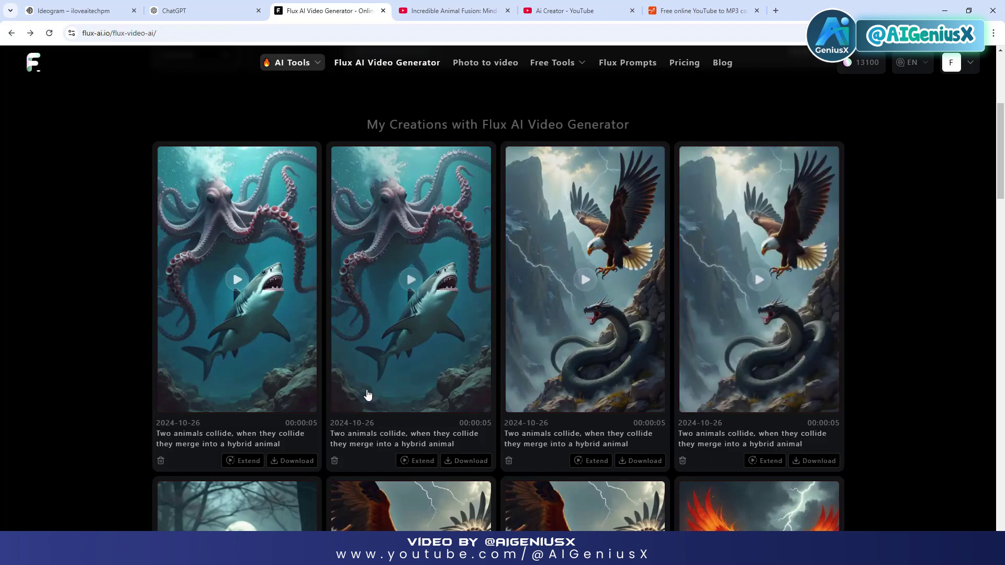
Step: Download the second shark-octopus video and the first eagle-serpent video from the creations list
click(461, 462)
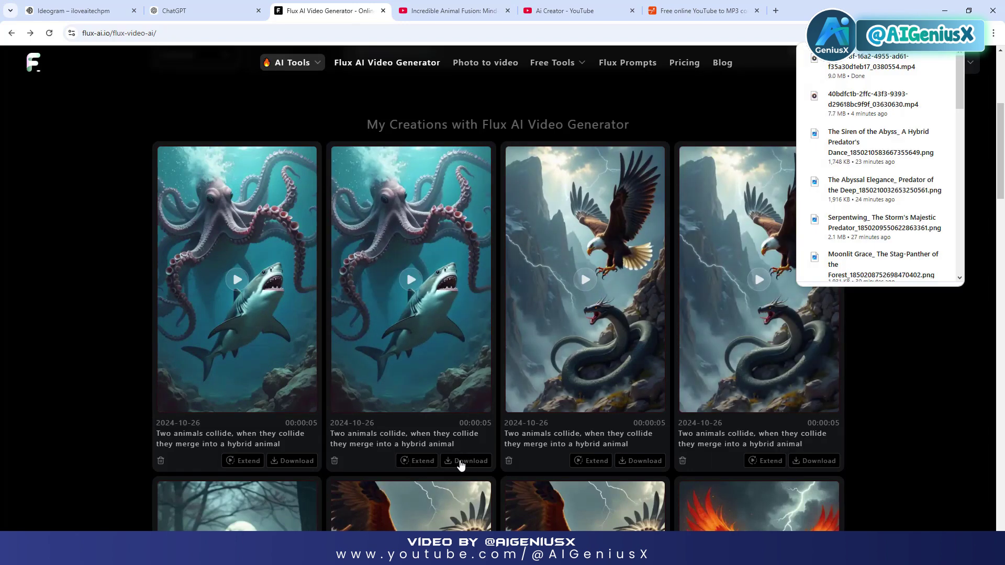
click(631, 462)
scroll(549, 411, down, 1)
scroll(549, 411, down, 6)
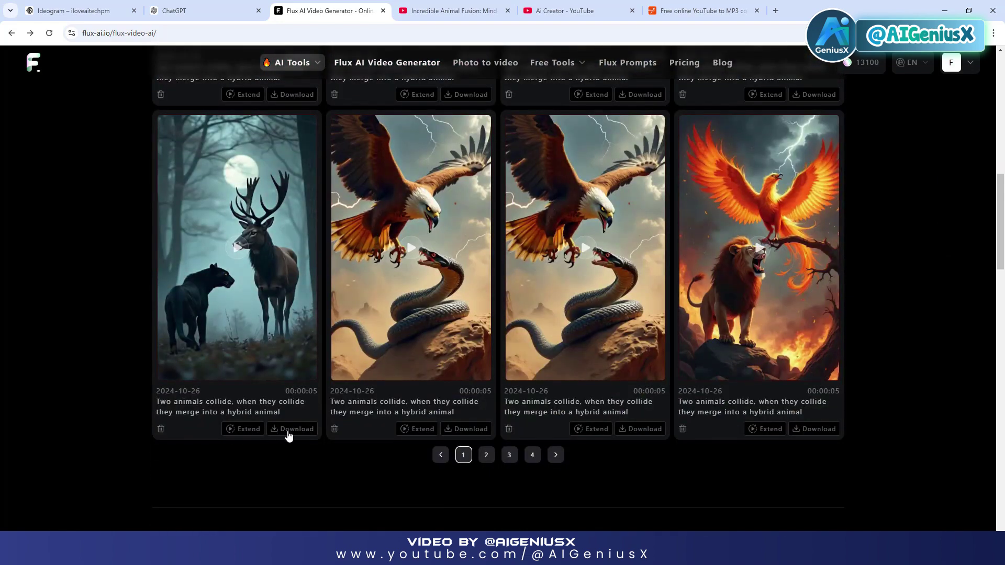
scroll(345, 494, up, 10)
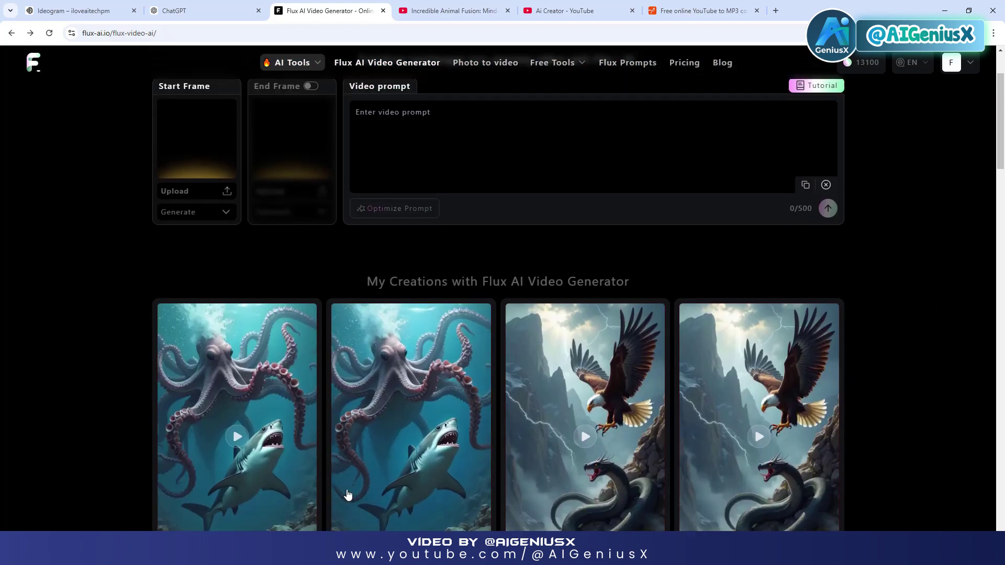
scroll(347, 495, down, 2)
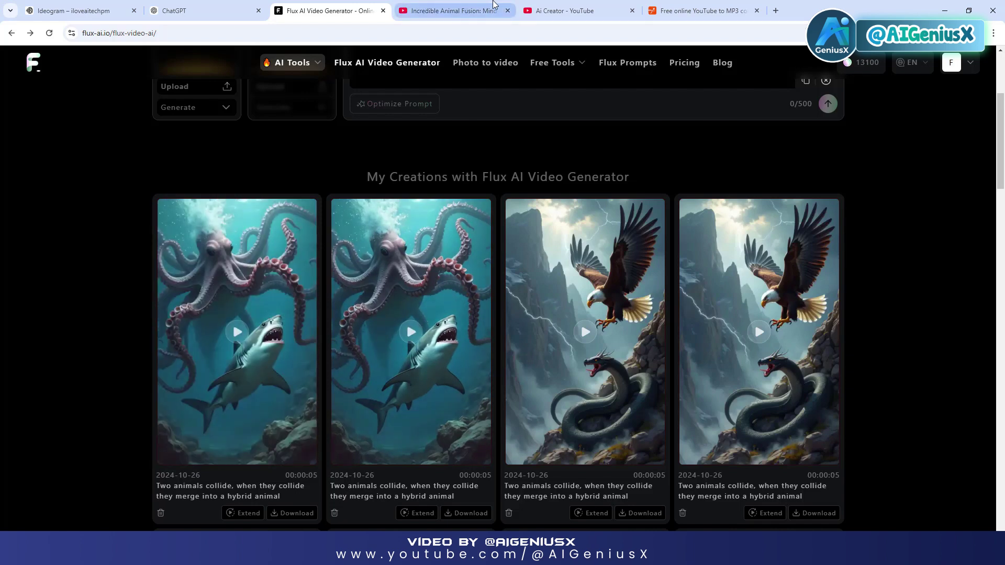
Step: Switch to the Incredible Animal Fusion Short on YouTube and copy its page address
click(555, 11)
click(460, 10)
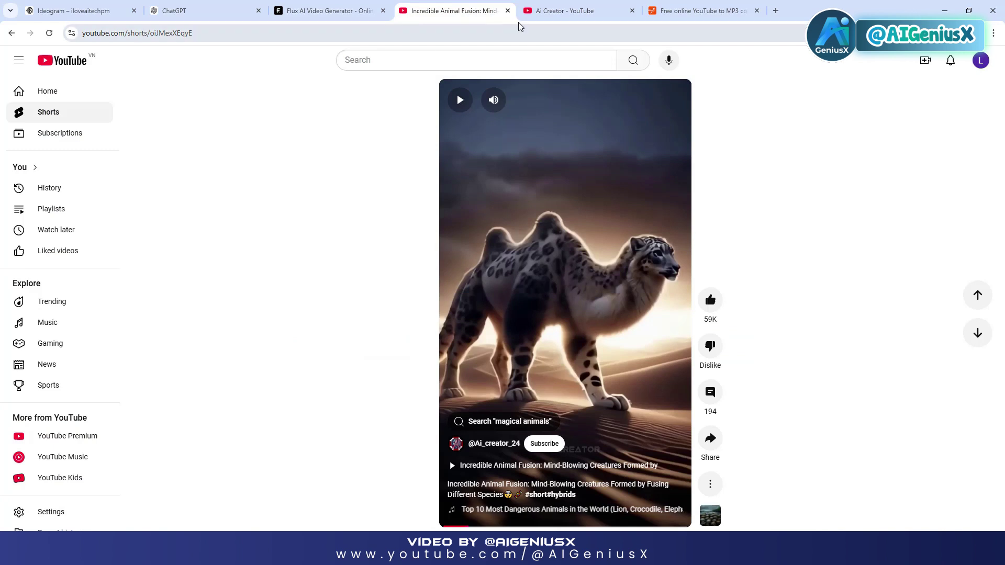
click(249, 33)
right_click(178, 32)
click(219, 130)
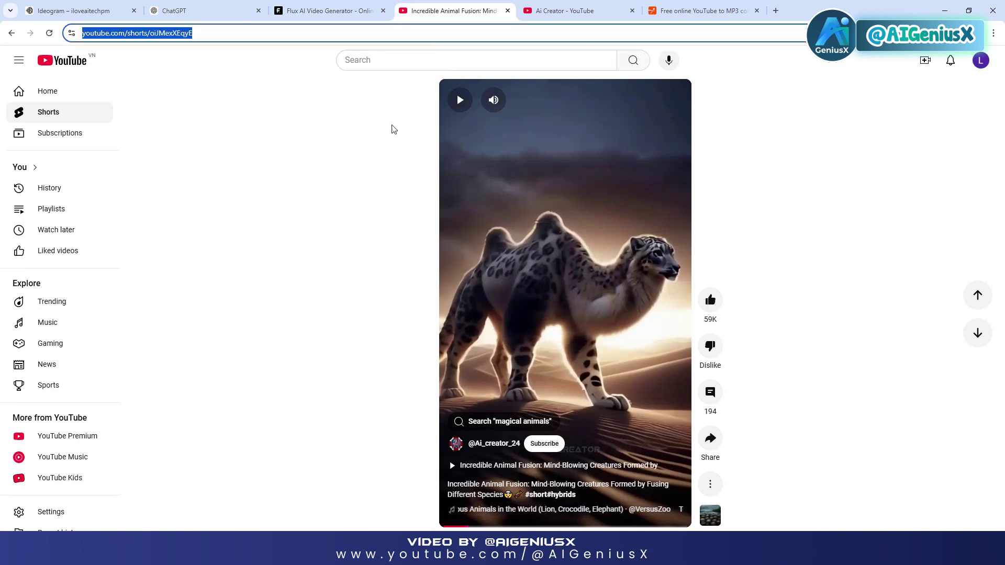
Step: Switch to Submagic's YouTube to MP3 page and download the Incredible Animal Fusion Short's audio as MP3
click(701, 11)
drag(231, 33, 84, 29)
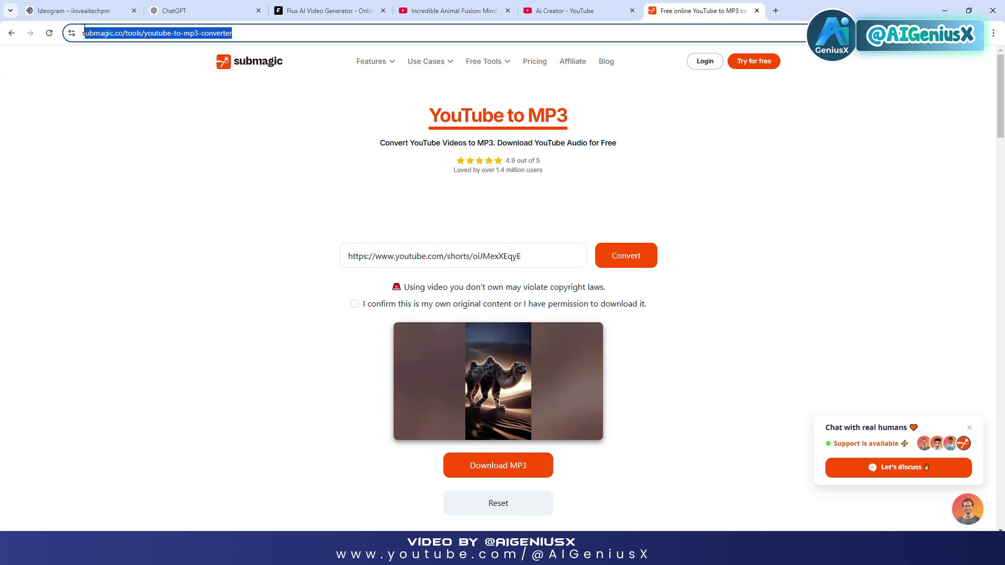
click(489, 262)
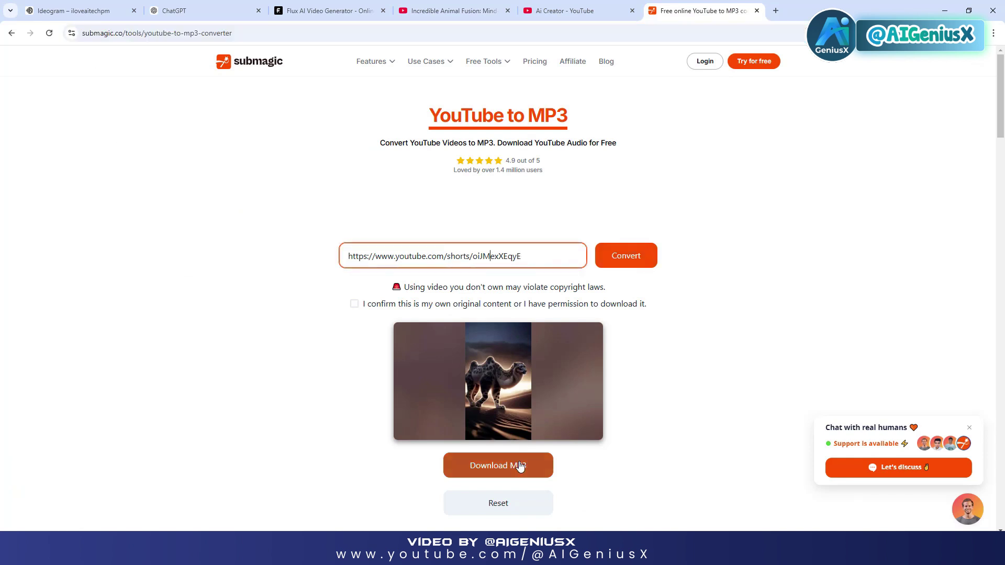
scroll(519, 465, down, 1)
click(497, 412)
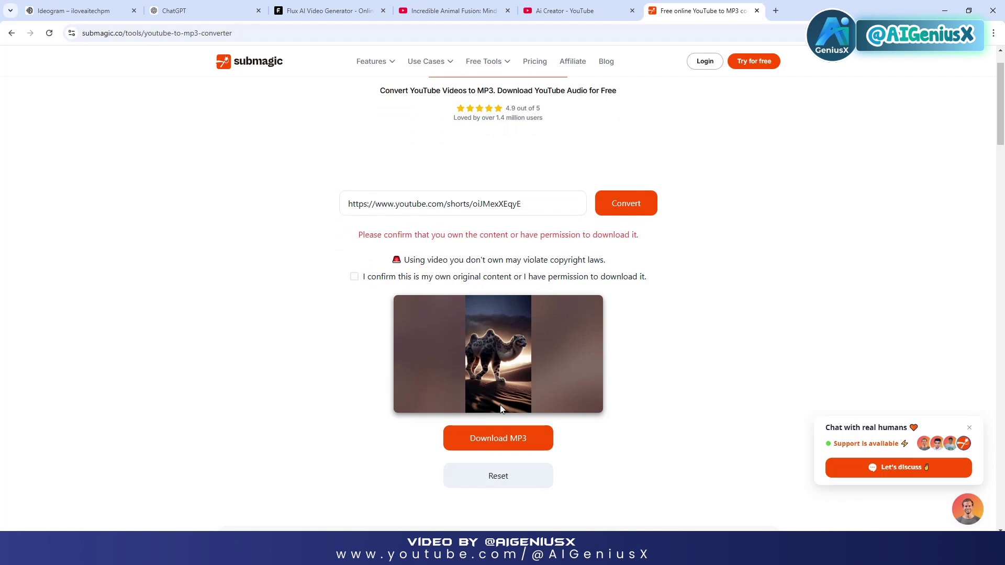
click(503, 440)
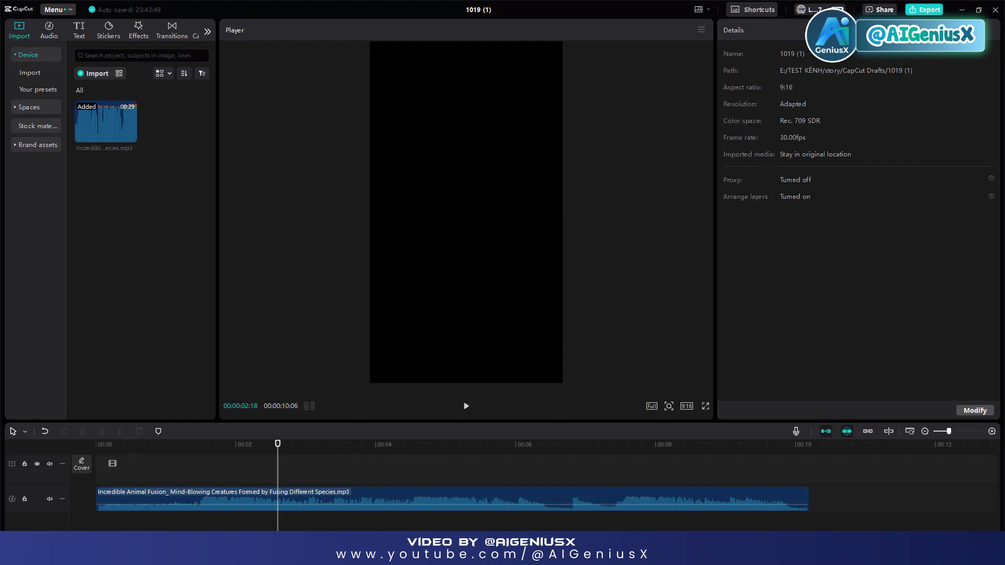
Step: Switch to CapCut and import the four generated animal fusion videos from folder 4 into the project media
mouse_move(240, 554)
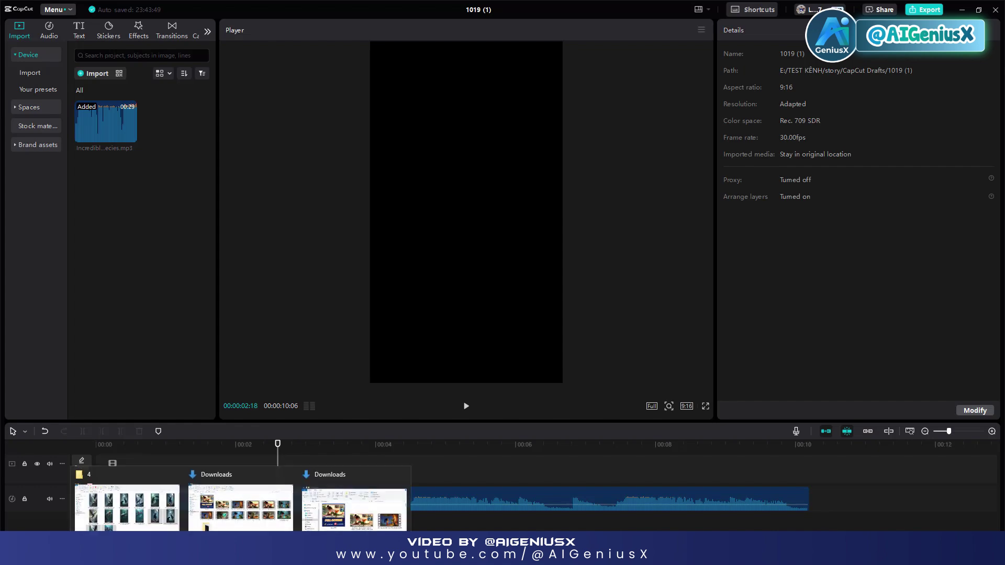
click(127, 506)
drag(820, 363, 164, 297)
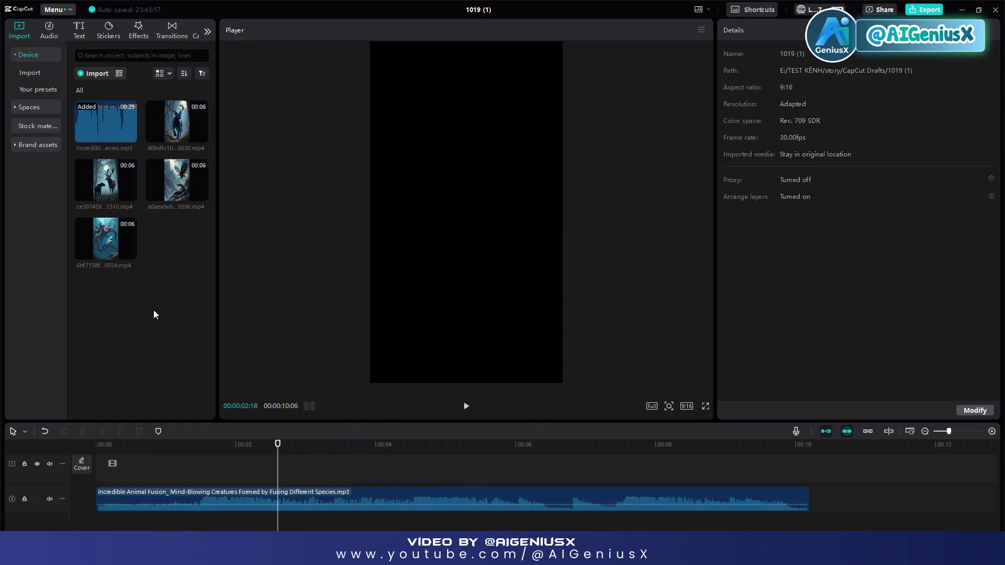
Step: Place the stag-panther confrontation clip at the start of the video track and scale it to 107% to fill the frame
drag(120, 186, 97, 468)
click(133, 476)
click(95, 445)
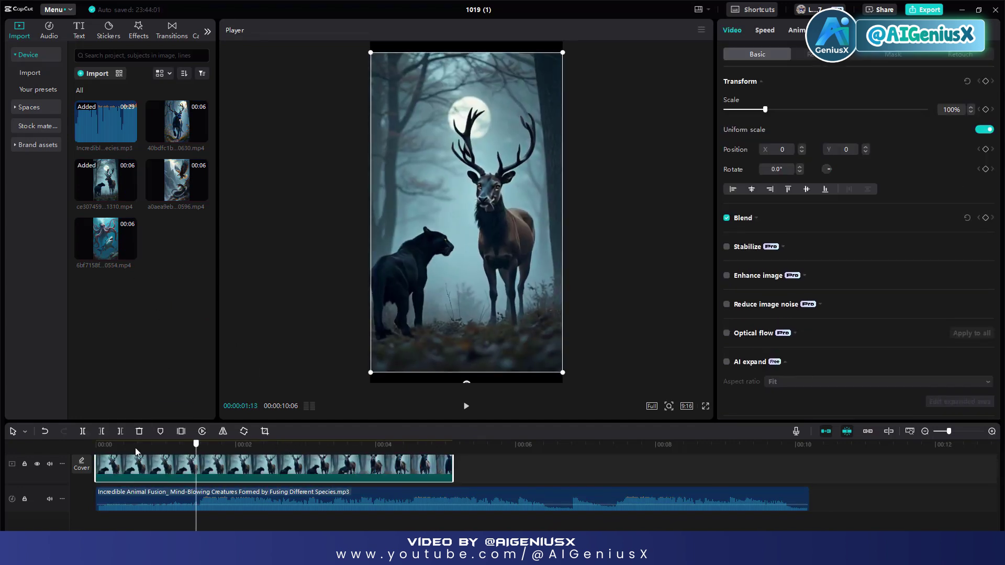
click(114, 465)
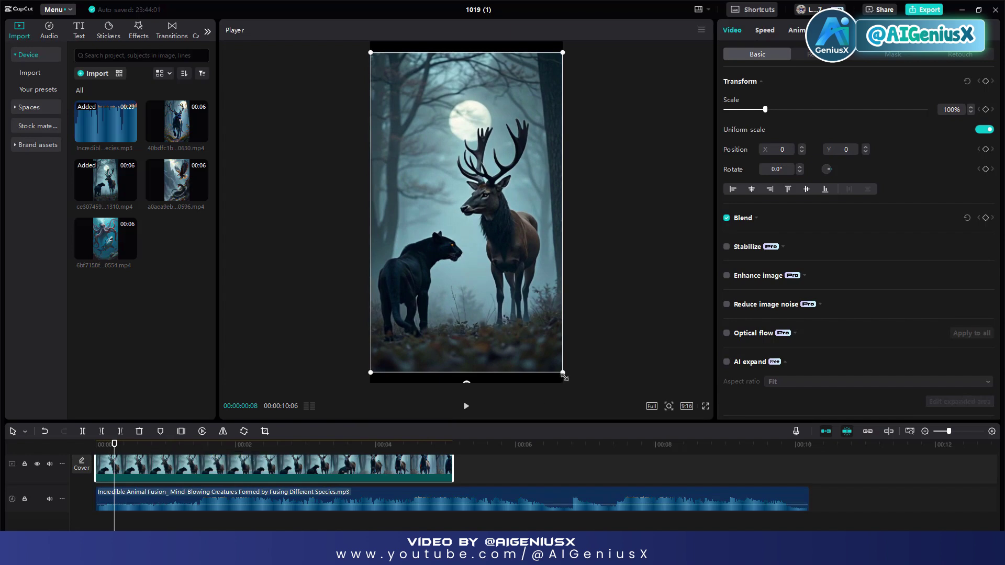
drag(566, 378, 600, 376)
click(618, 362)
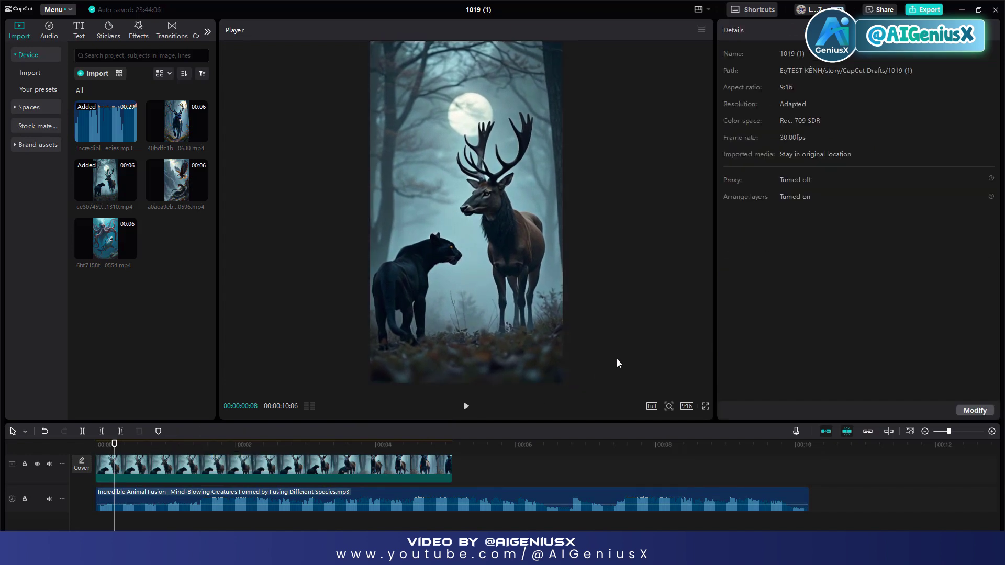
Step: Append the walking stag-panther hybrid clip after the confrontation clip and enlarge it to fill the vertical frame
drag(116, 446, 444, 446)
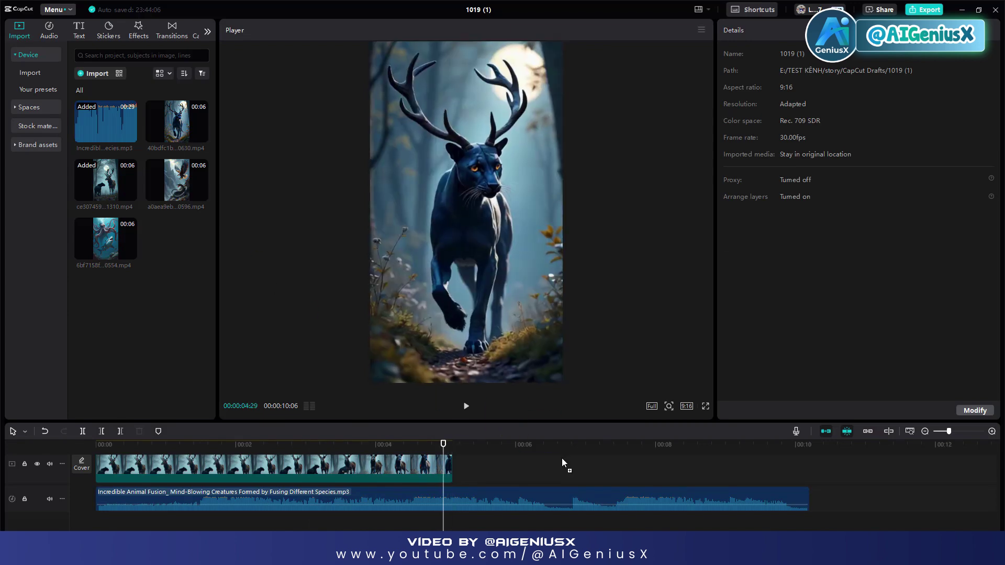
drag(562, 462, 26, 471)
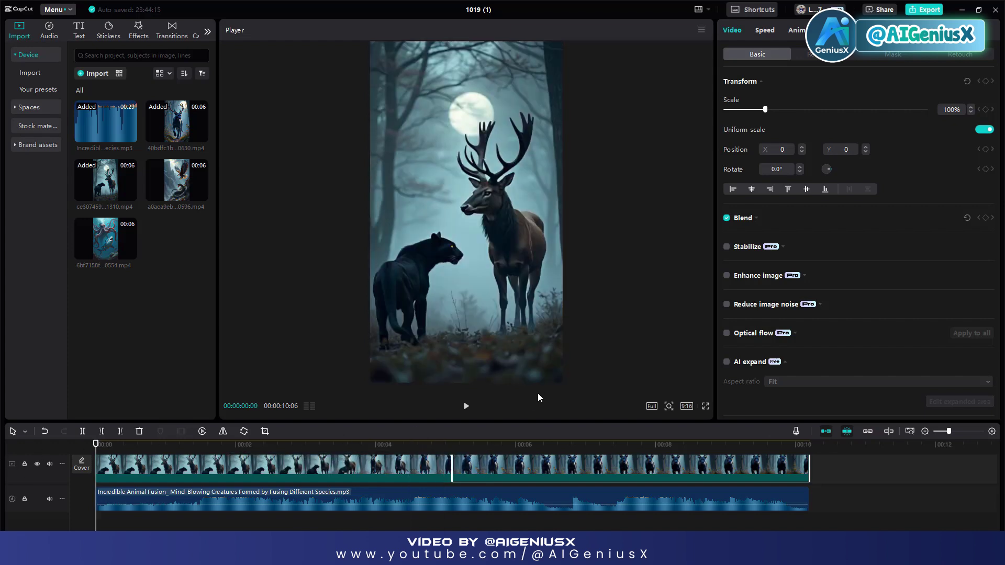
click(467, 407)
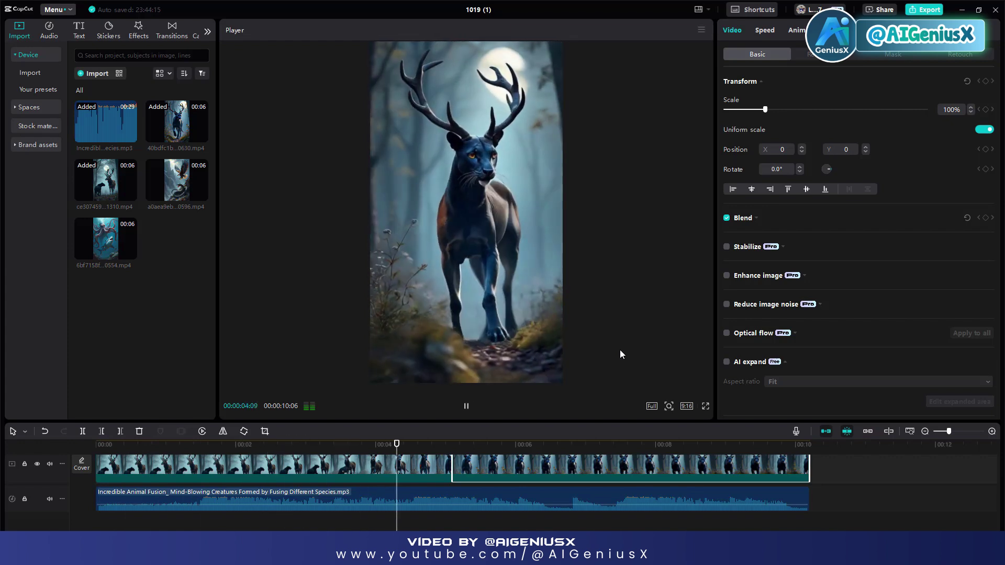
click(619, 349)
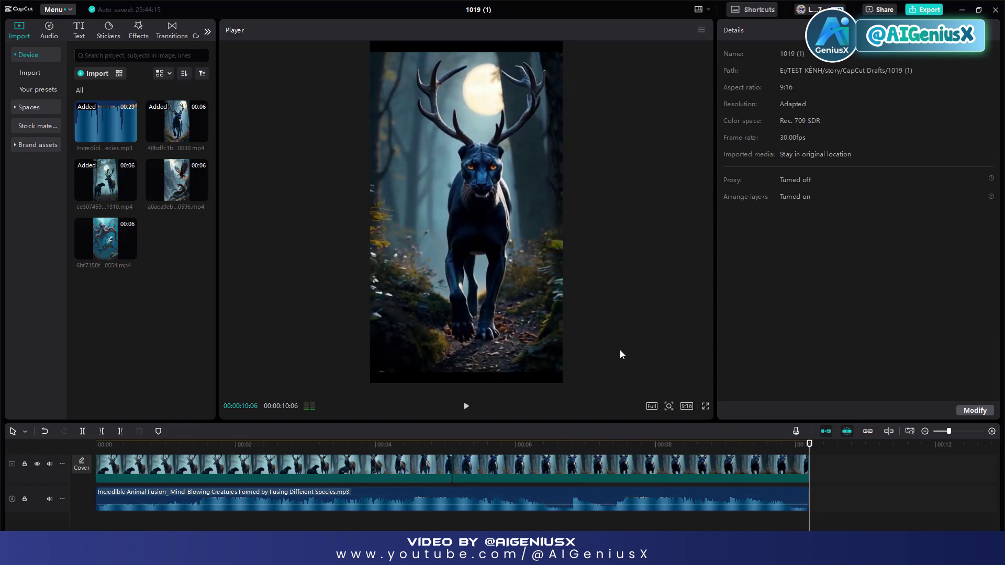
click(523, 377)
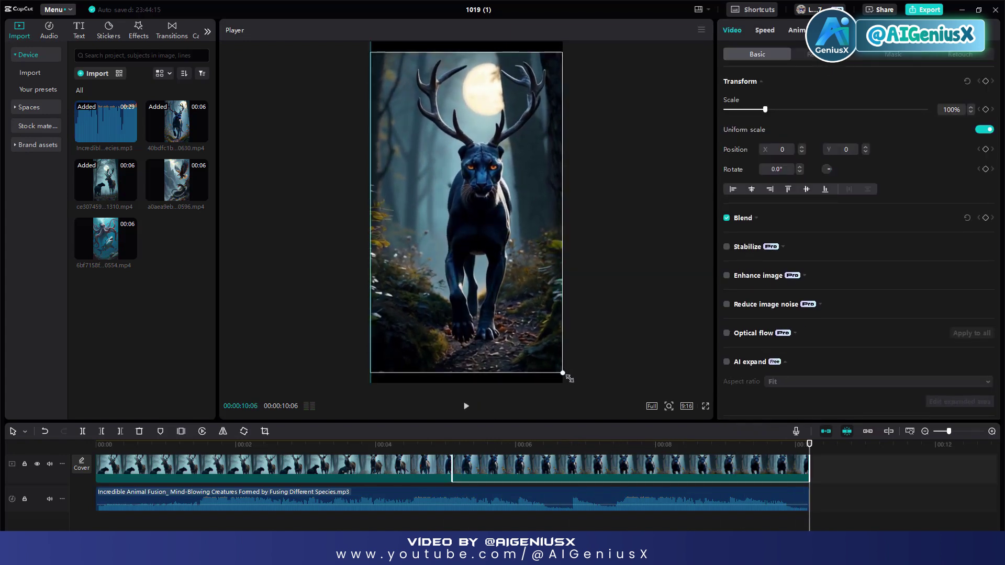
click(608, 361)
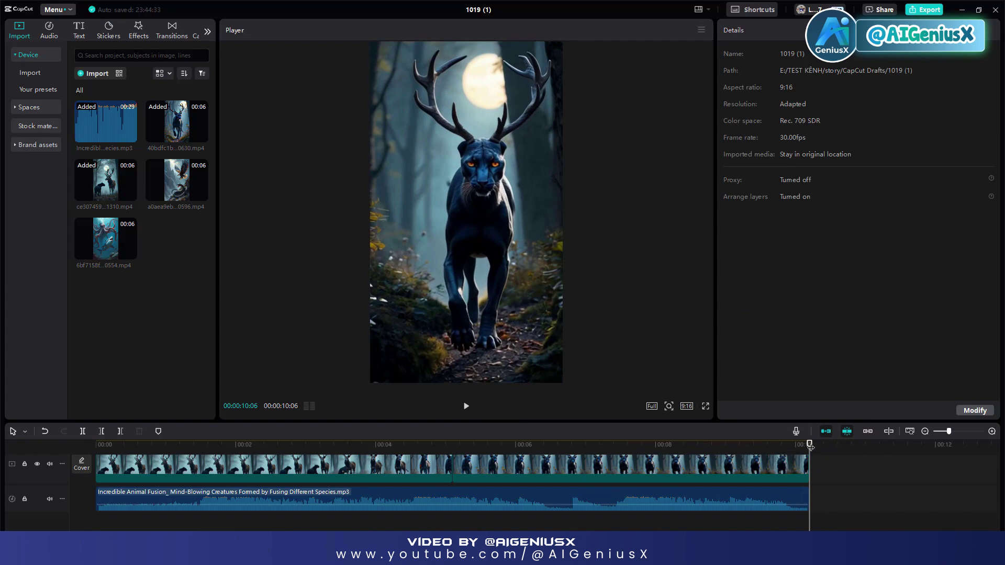
Step: Play the timeline from the start to check the timing of both stag-panther clips against the music
click(87, 445)
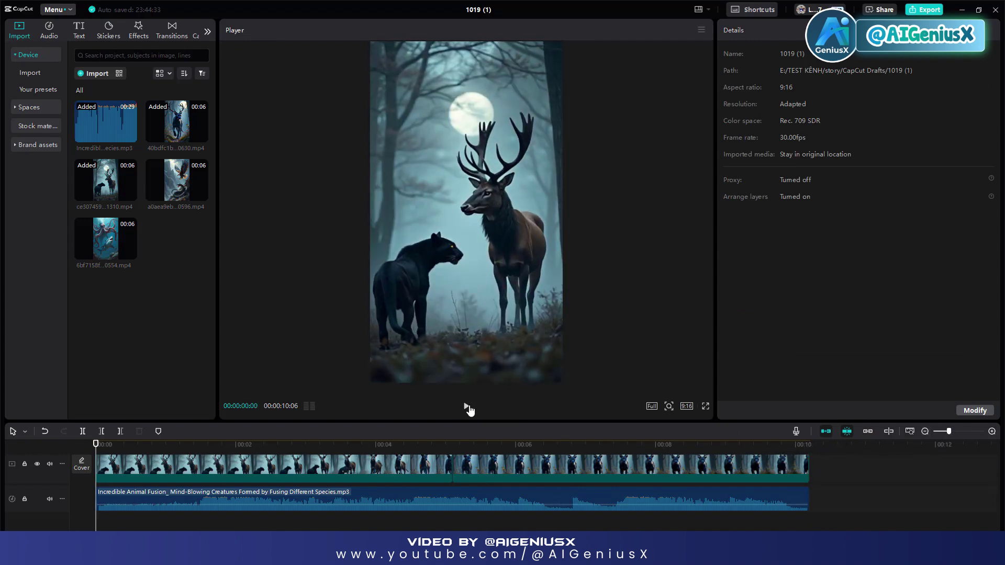
click(466, 406)
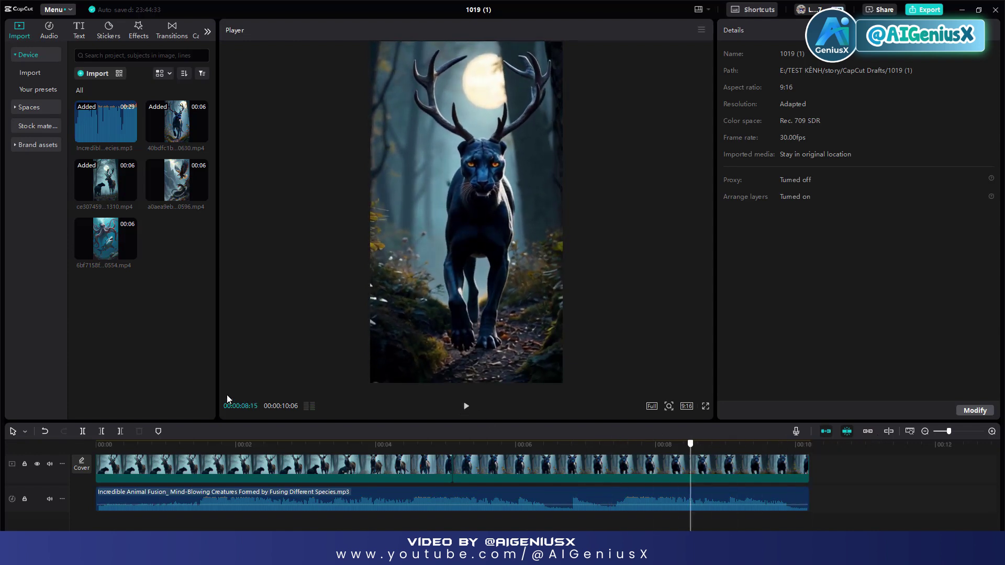
key(Home)
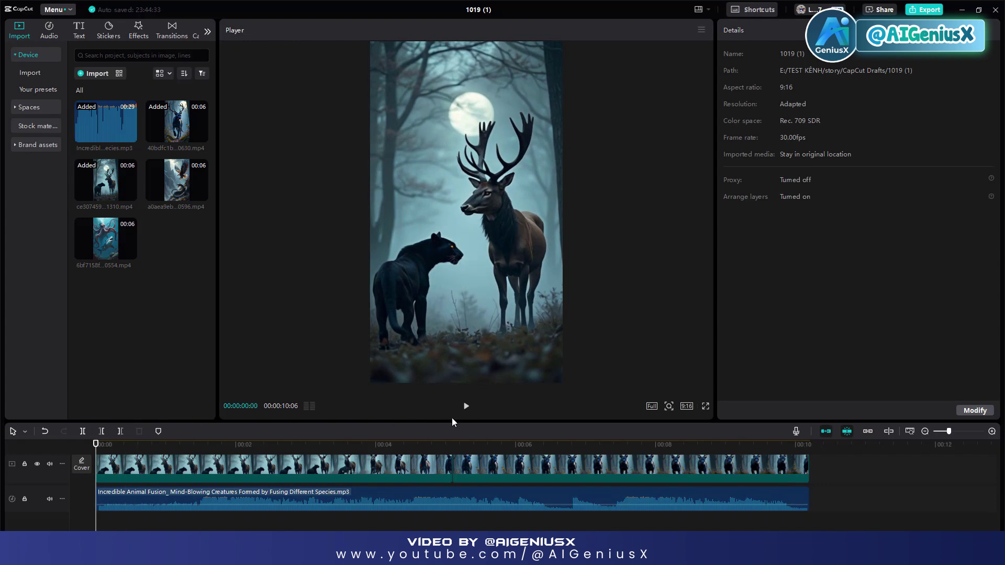
click(465, 409)
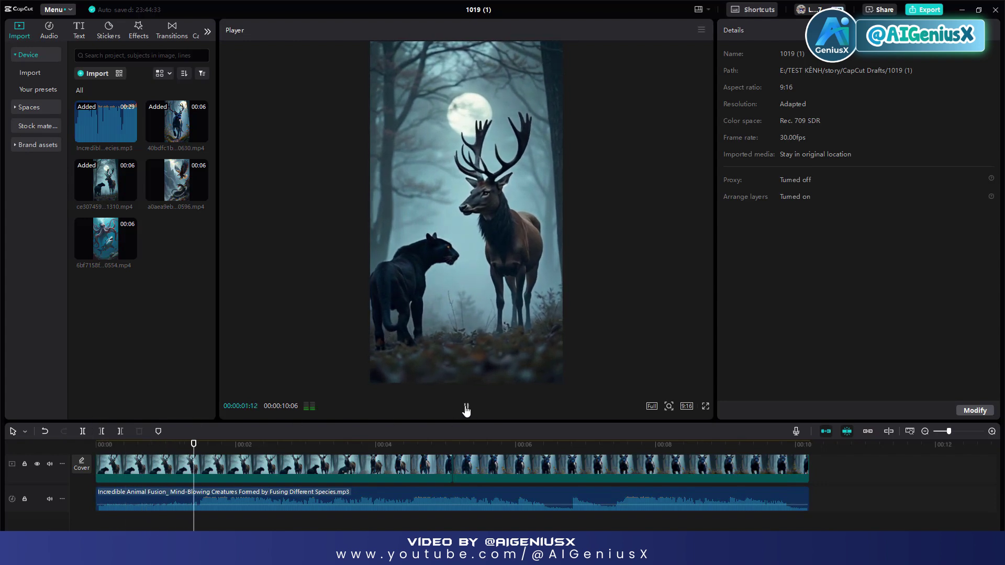
click(466, 408)
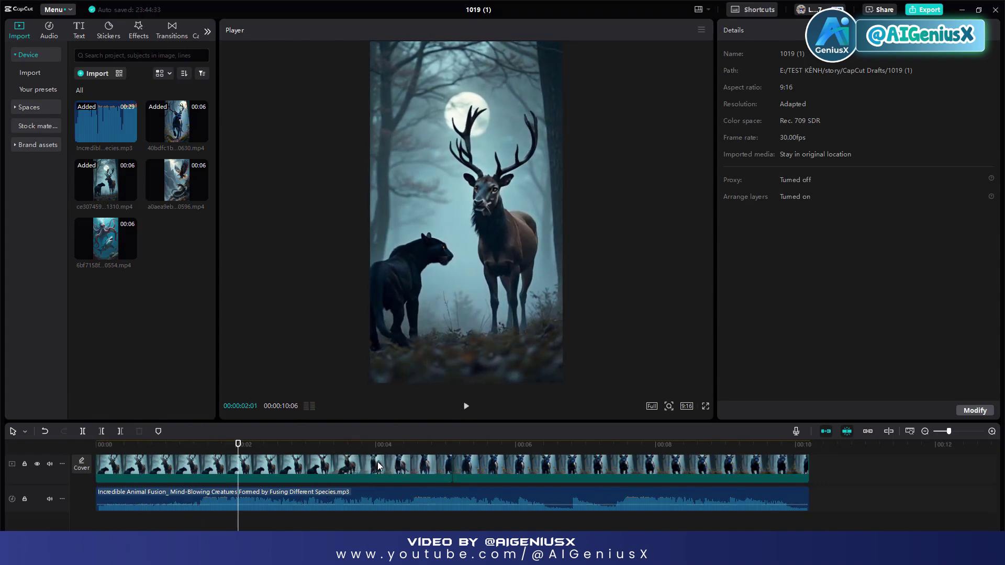
Step: Set the first stag-panther clip's speed to 1.3x and play back the sequence
click(381, 463)
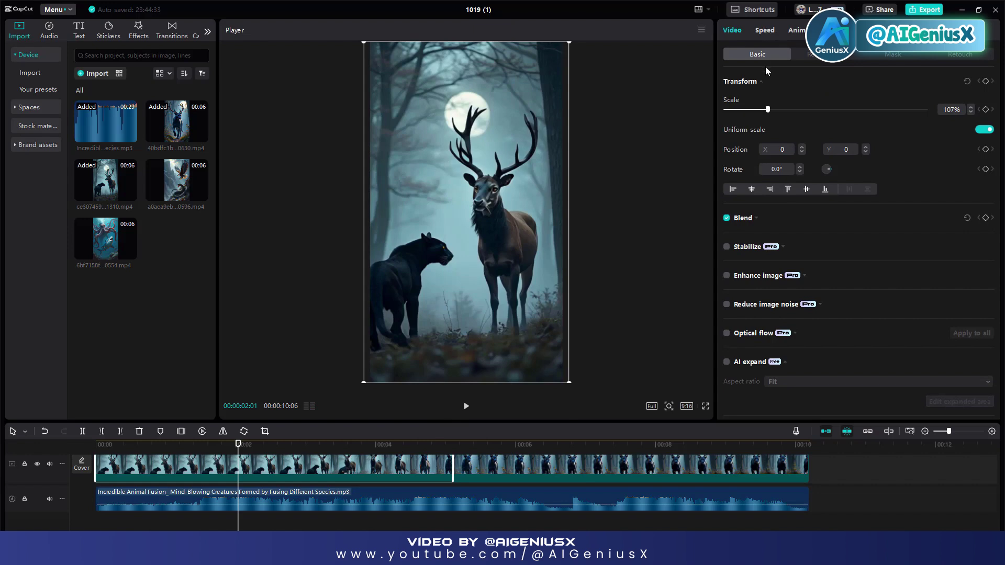
click(765, 30)
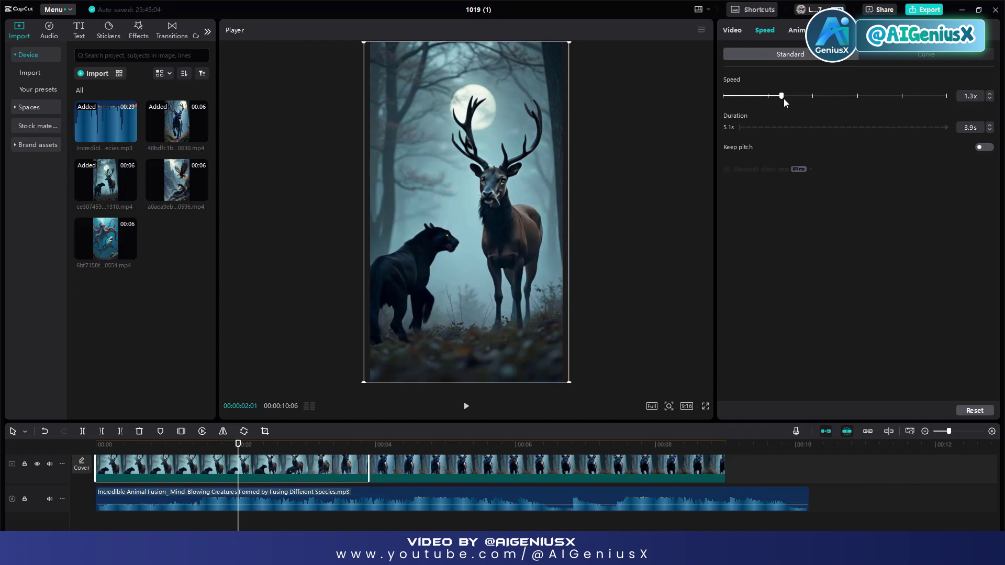
drag(238, 444, 81, 452)
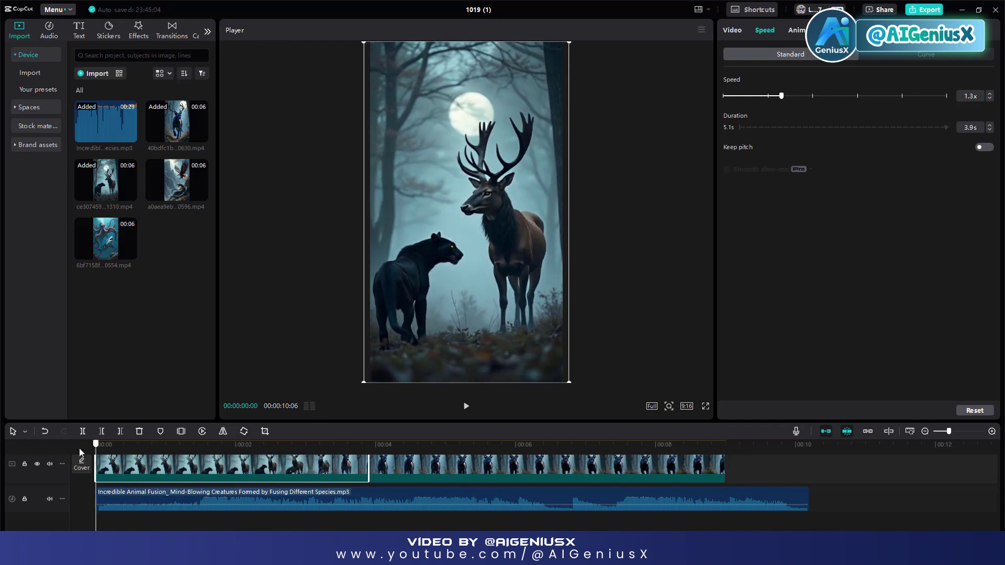
click(386, 519)
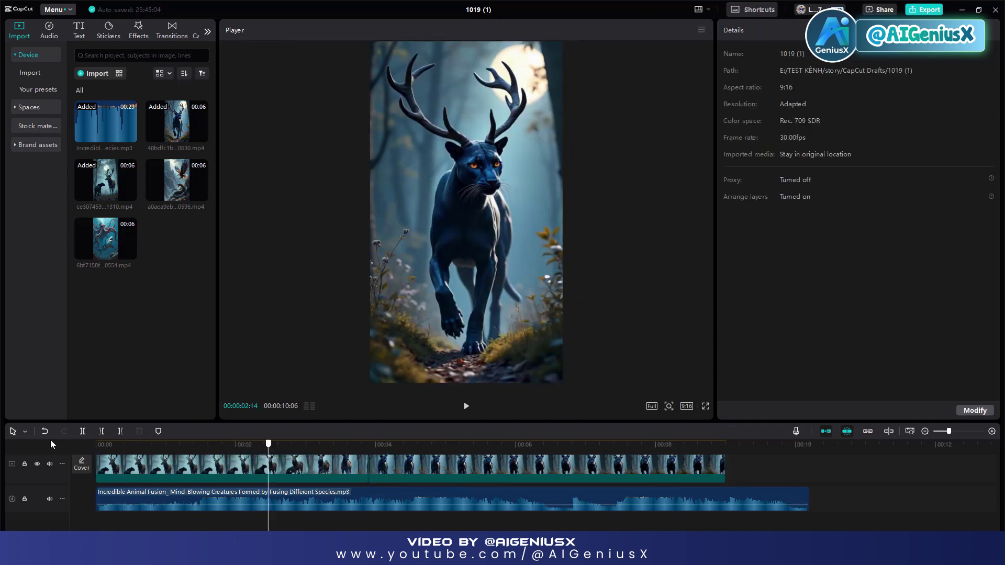
click(466, 406)
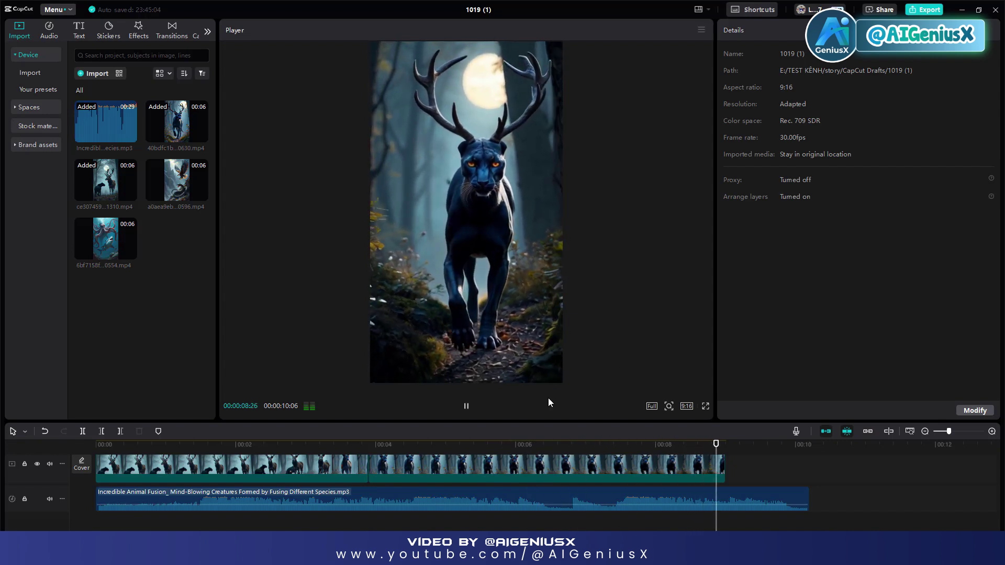
Step: Copy the Incredible Animal Fusion audio clip and paste the duplicate directly after the original at 00:00:10:06
drag(767, 446, 559, 445)
drag(948, 431, 943, 431)
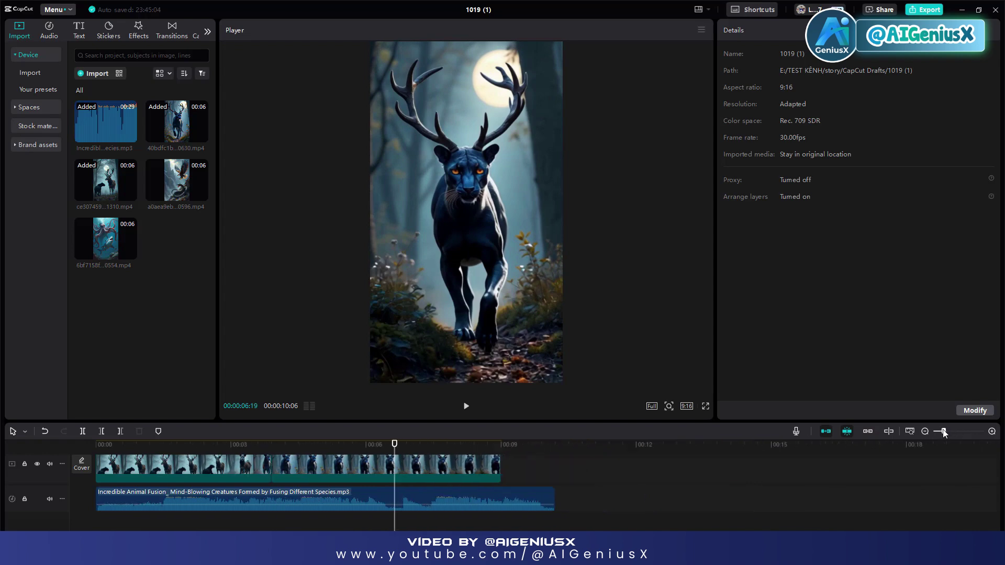
click(534, 506)
right_click(534, 506)
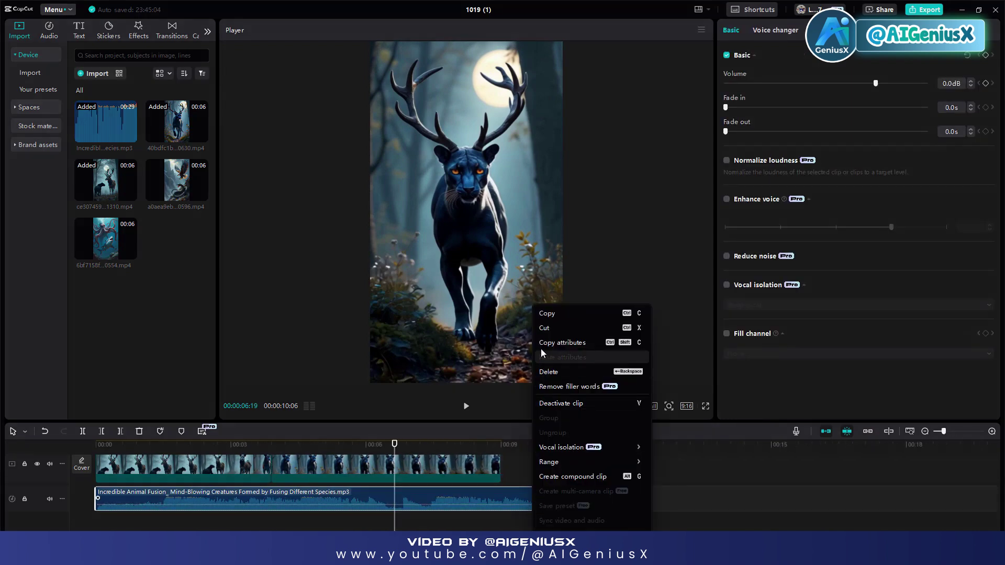
click(546, 316)
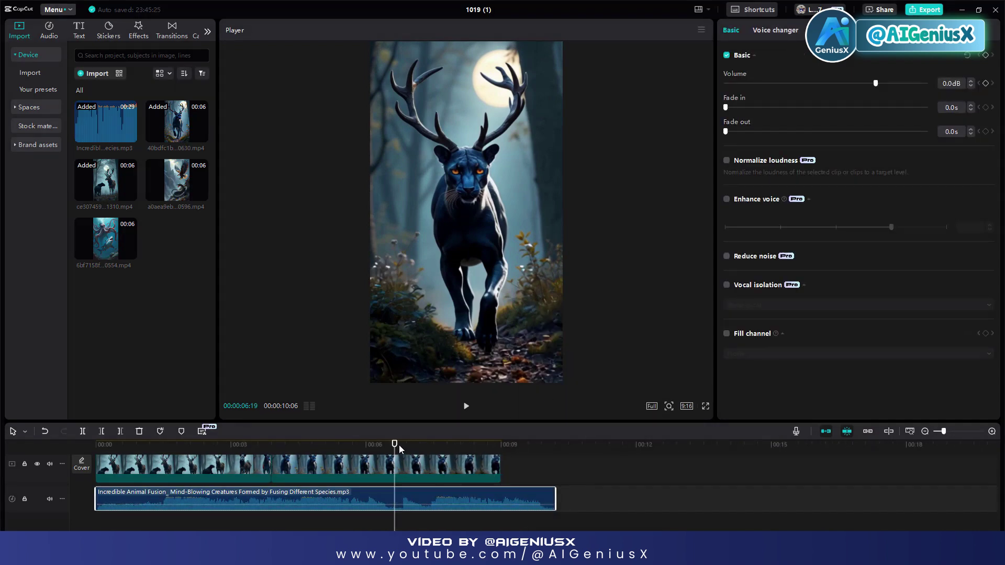
drag(399, 445, 555, 458)
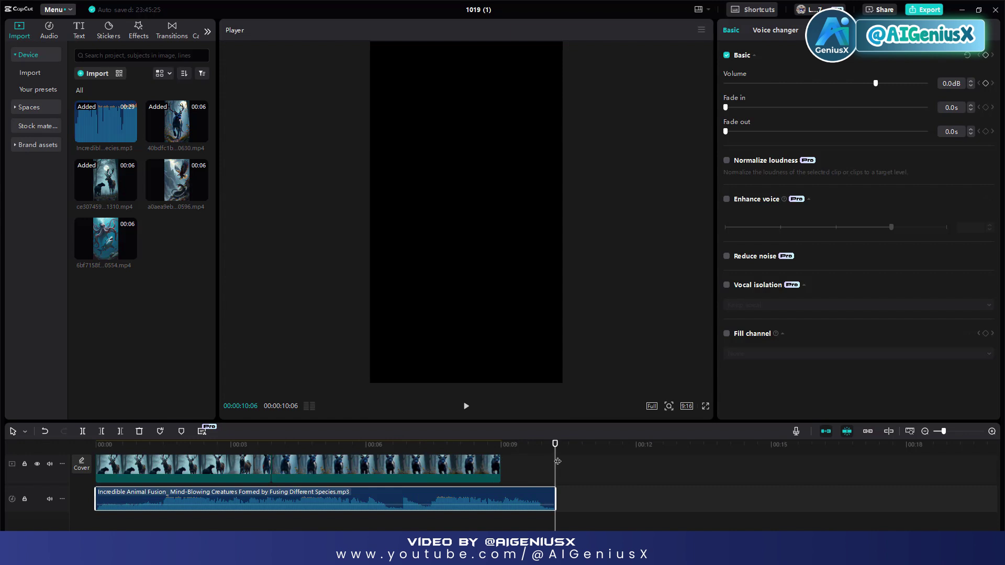
key(ctrl+v)
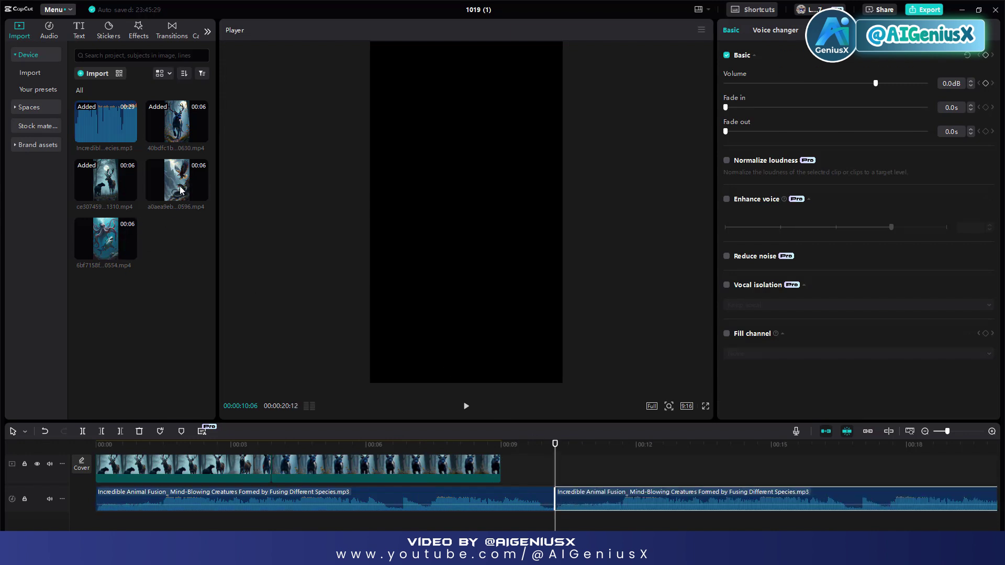
Step: Append the eagle-serpent clip after the stag-panther clips, scale it to 107% to fill the frame, and play it back
drag(180, 188, 519, 477)
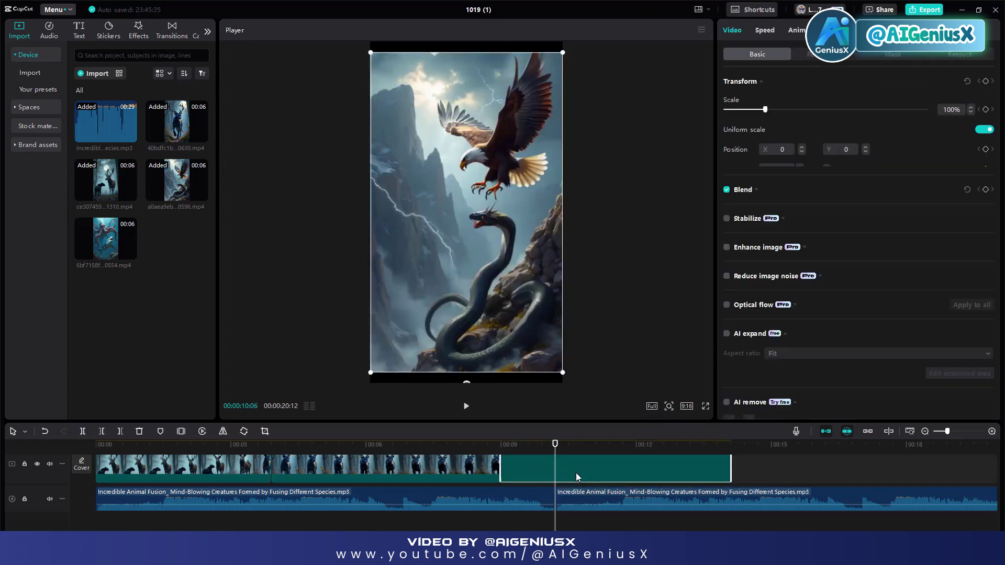
mouse_move(564, 450)
mouse_down()
mouse_move(495, 448)
mouse_move(574, 449)
mouse_up()
drag(563, 376, 573, 385)
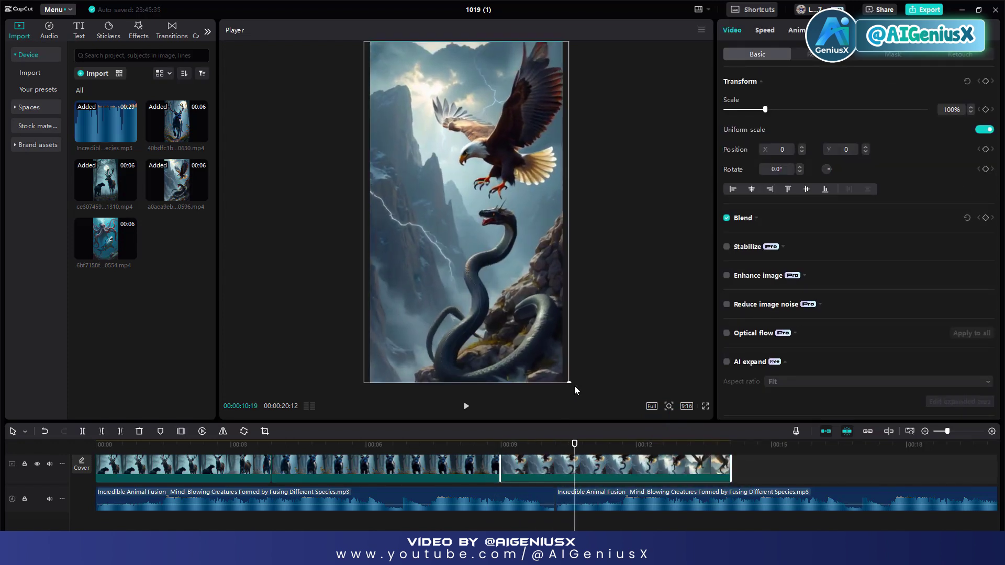
click(555, 449)
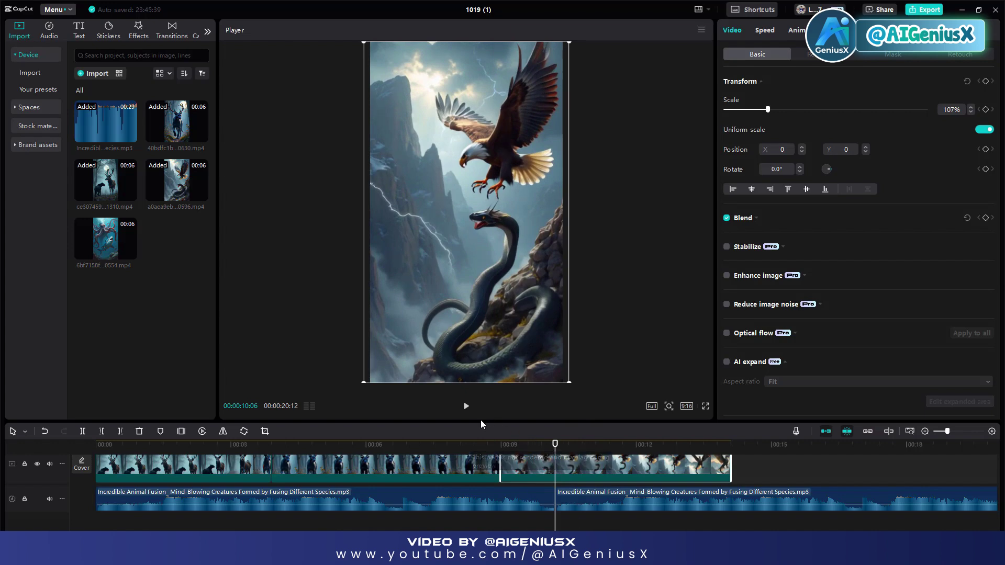
click(614, 374)
drag(555, 445, 500, 446)
click(466, 408)
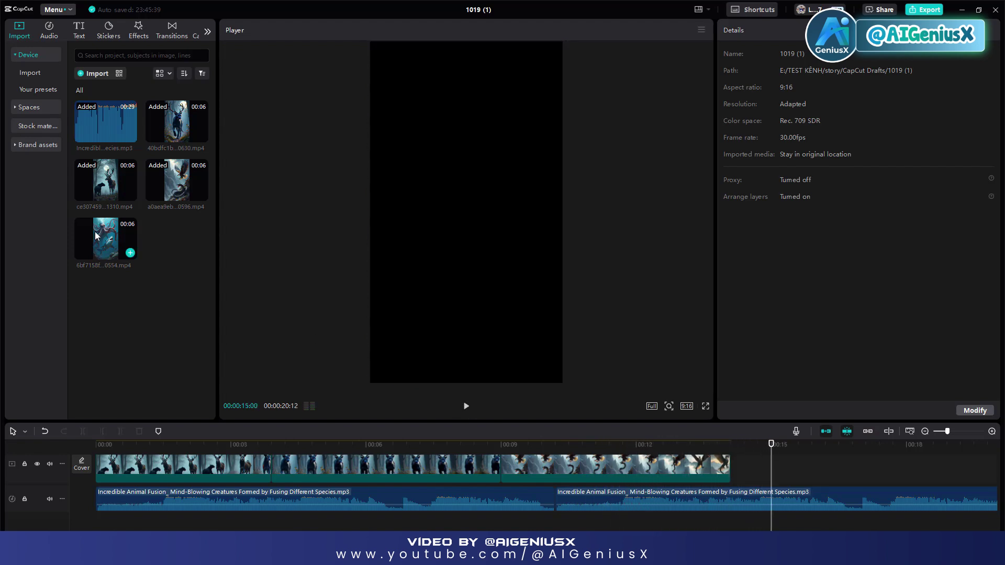
Step: Append the octopus-shark clip after the eagle-serpent clip and scale it up to fill the vertical frame
drag(95, 235, 744, 470)
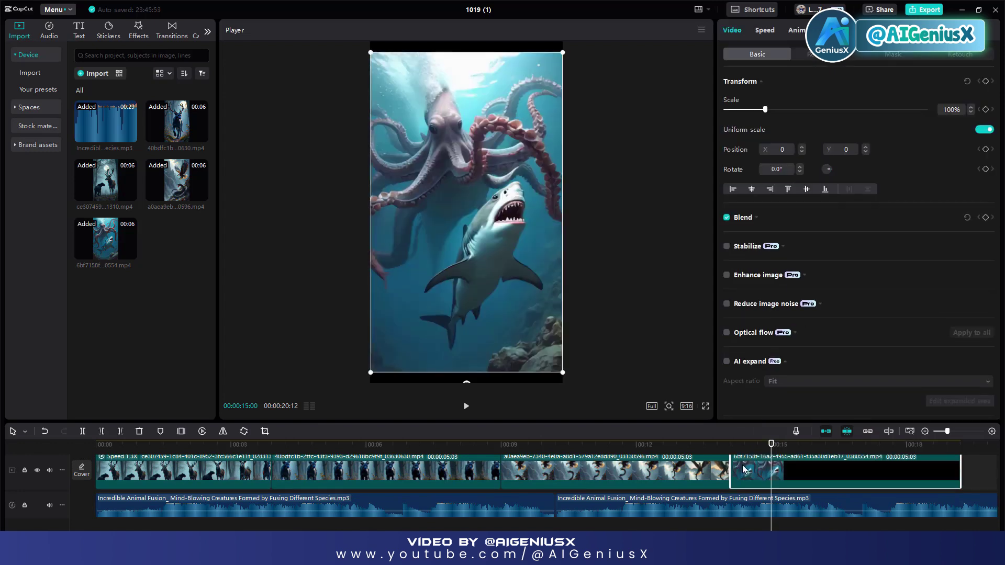
drag(946, 431, 944, 431)
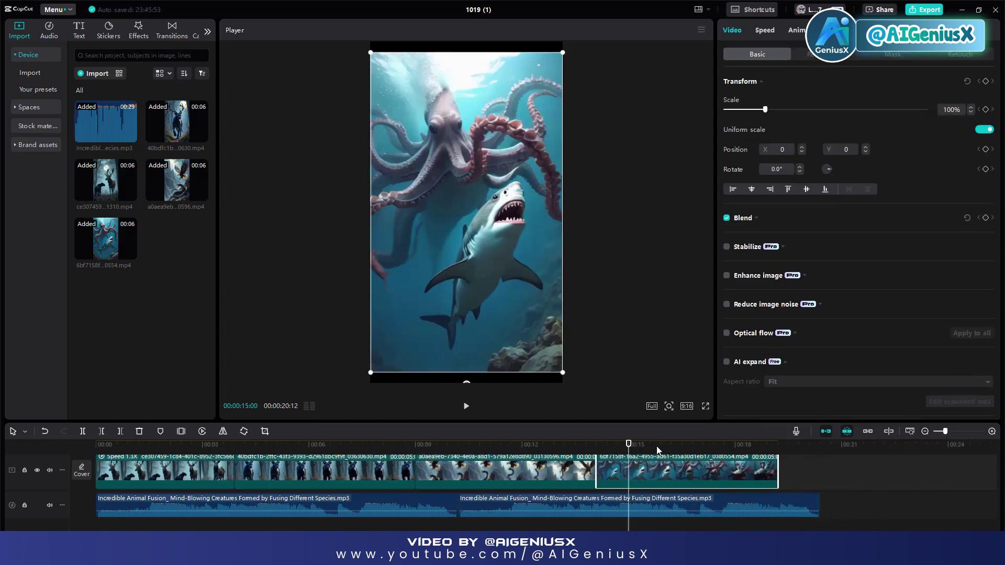
drag(564, 374, 569, 382)
click(621, 371)
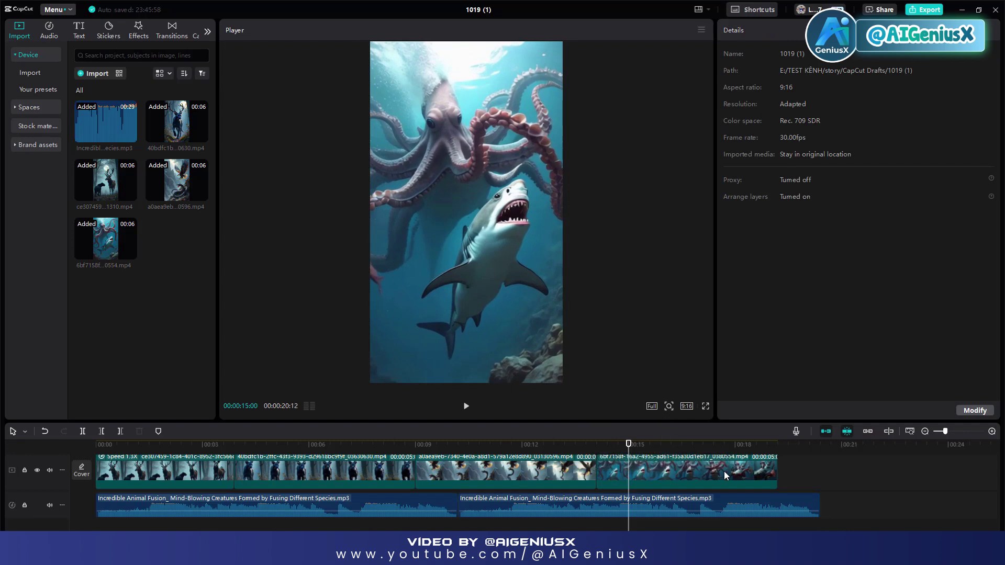
Step: Trim the second audio clip to the end of the video and give it a 0.9 s fade-out
click(792, 498)
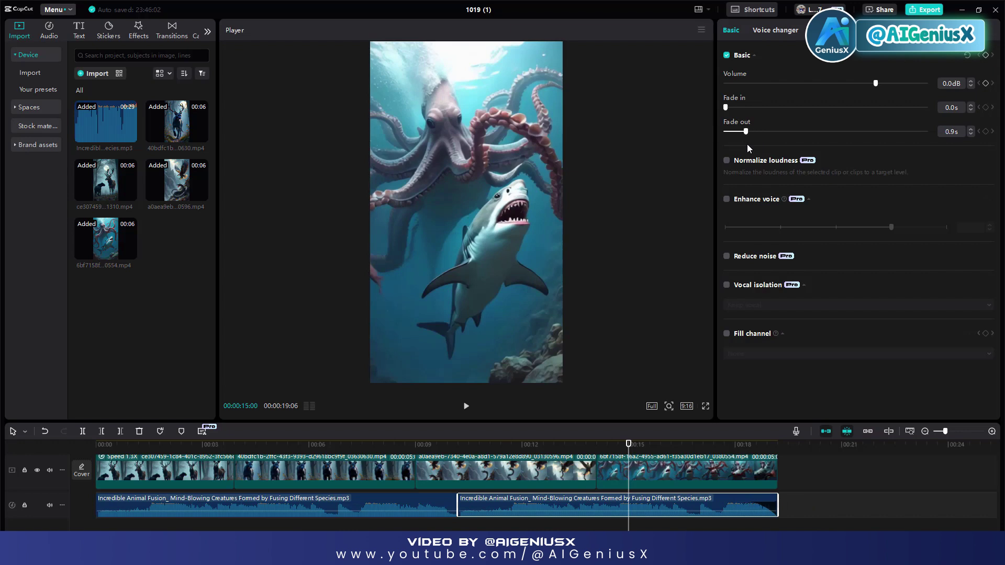
key(Home)
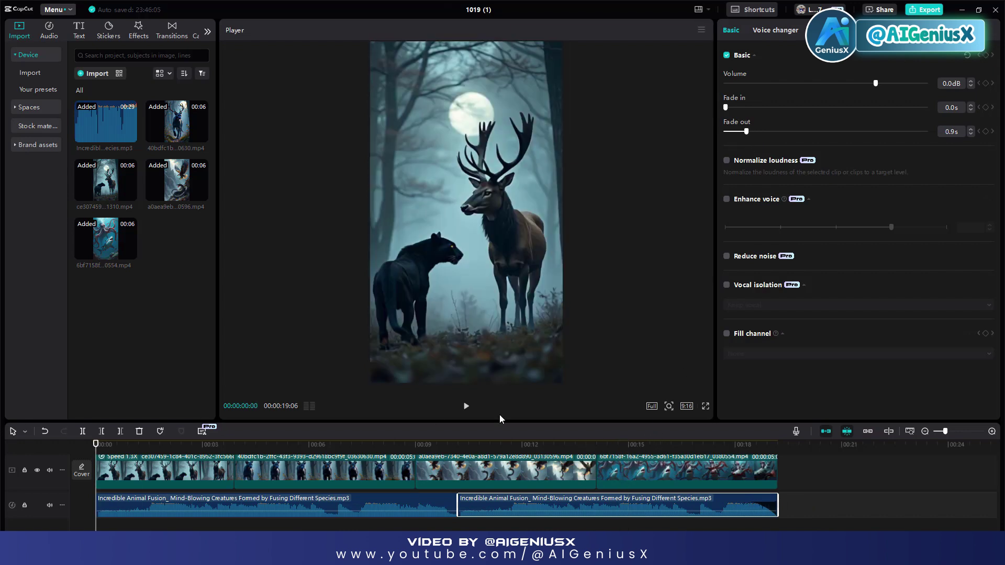
click(820, 520)
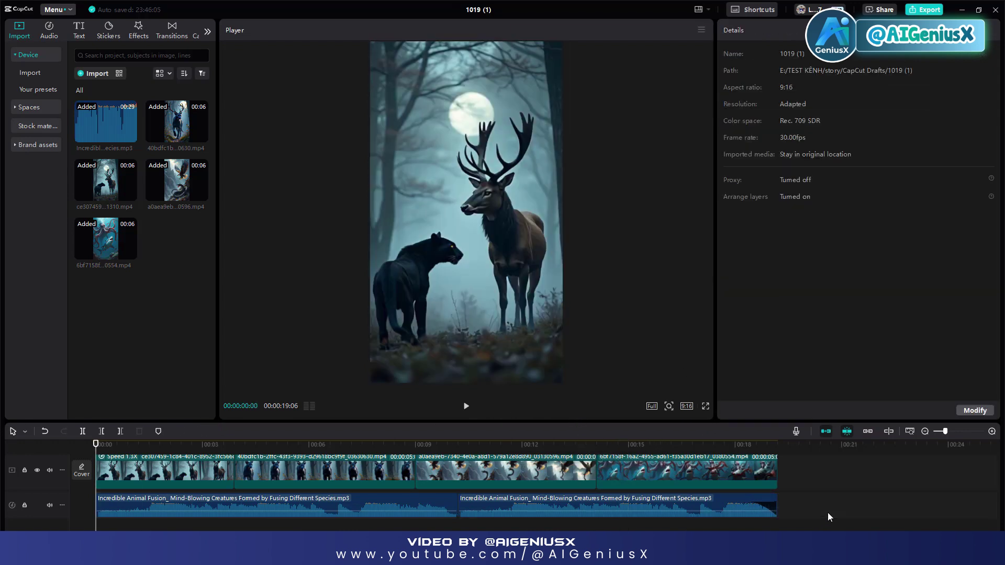
Step: Play the full sequence from the start to the end to review all clips with the music
key(Up)
key(Up)
key(Up)
key(Up)
click(466, 407)
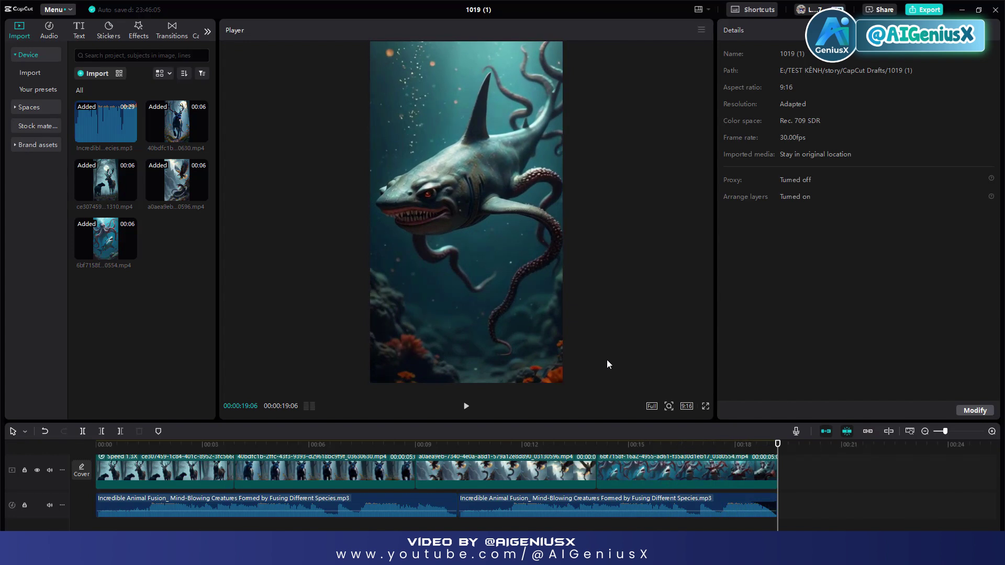
Step: Export the video as 1019 (1)(1) in 1080P, H.264 mp4 at 30fps with the recommended bit rate
click(927, 10)
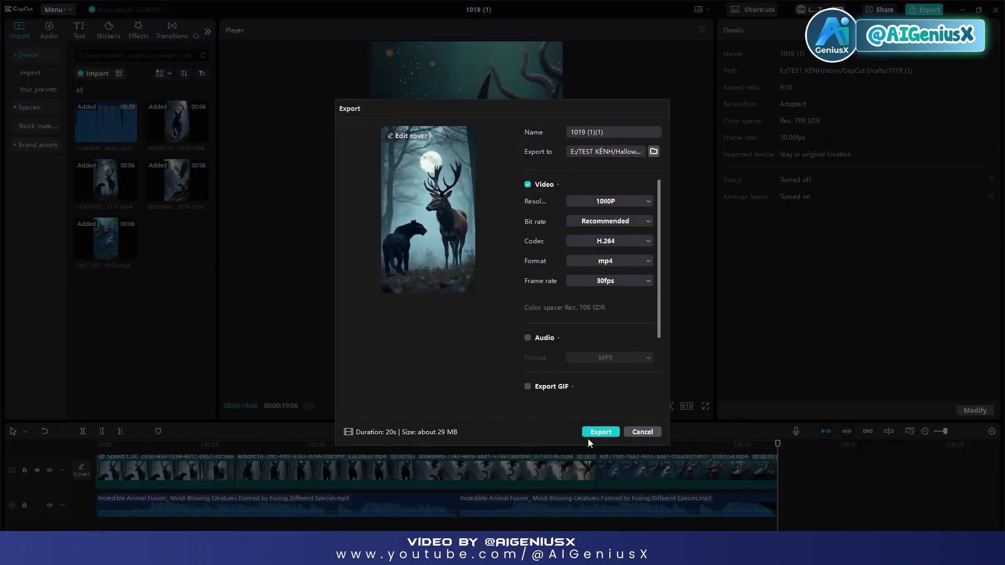
click(596, 432)
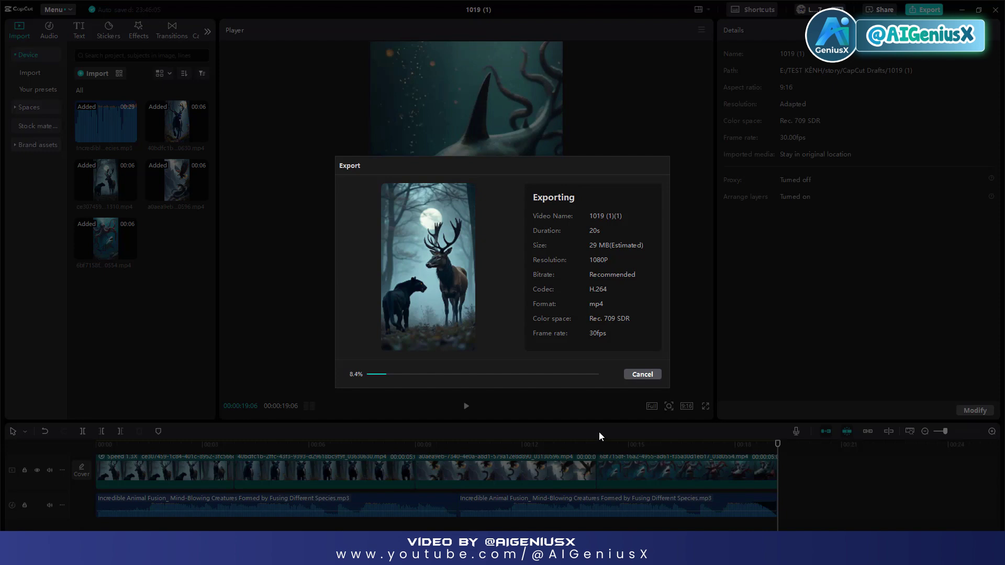